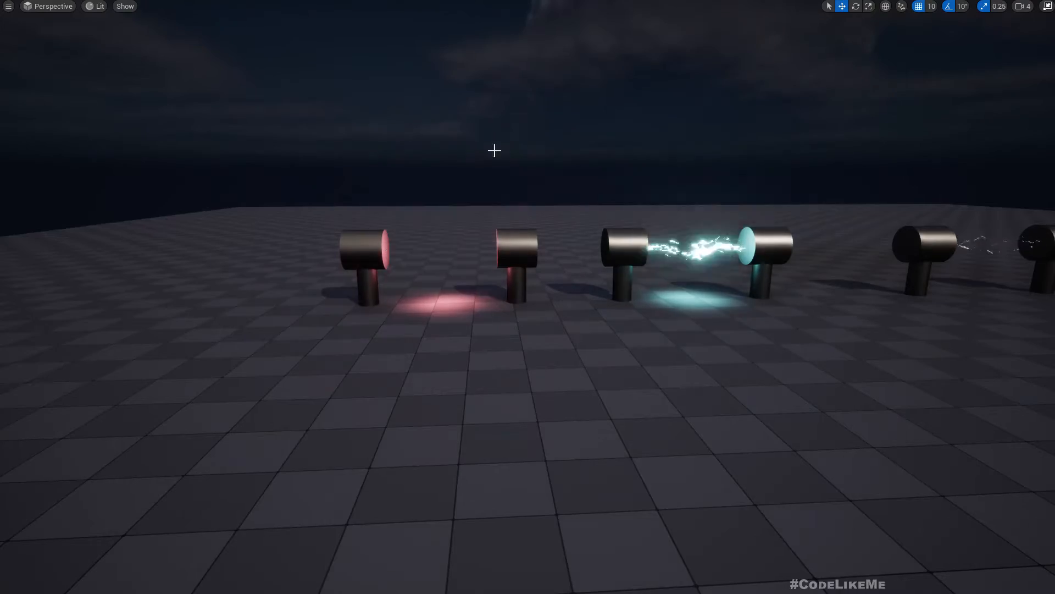
Step: Examine the example energy beam effects running between the pairs of cylinder stands in the level
key(a)
right_drag(495, 151, 1042, 136)
right_drag(518, 191, 577, 160)
key(q)
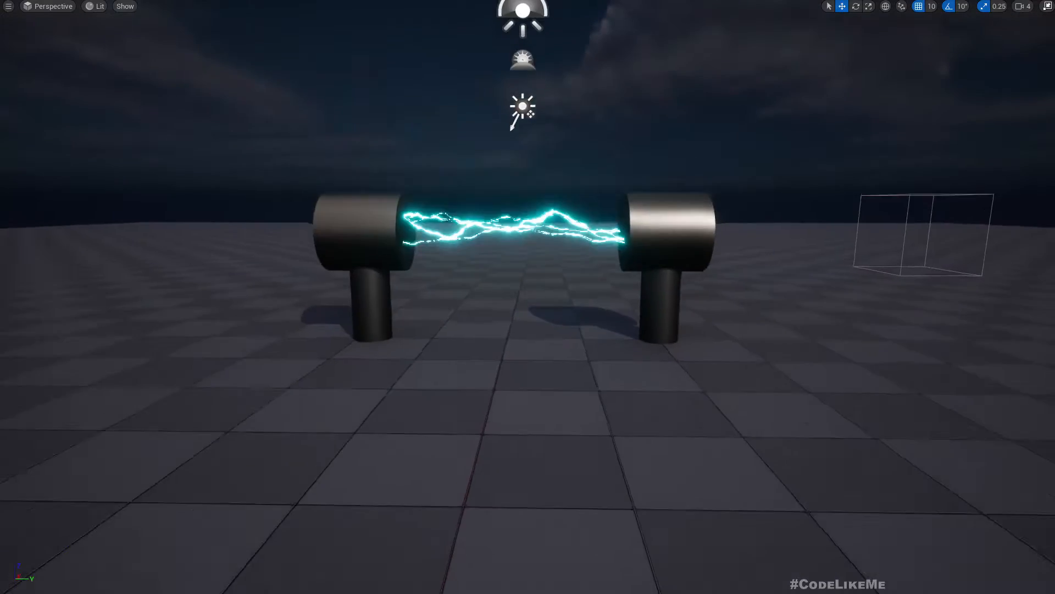
Step: Examine the existing plane-based electric beam between the two cylinder stands from several angles and distances, and exit the full-screen viewport
mouse_move(528, 297)
right_down()
mouse_move(511, 297)
mouse_move(522, 299)
right_up()
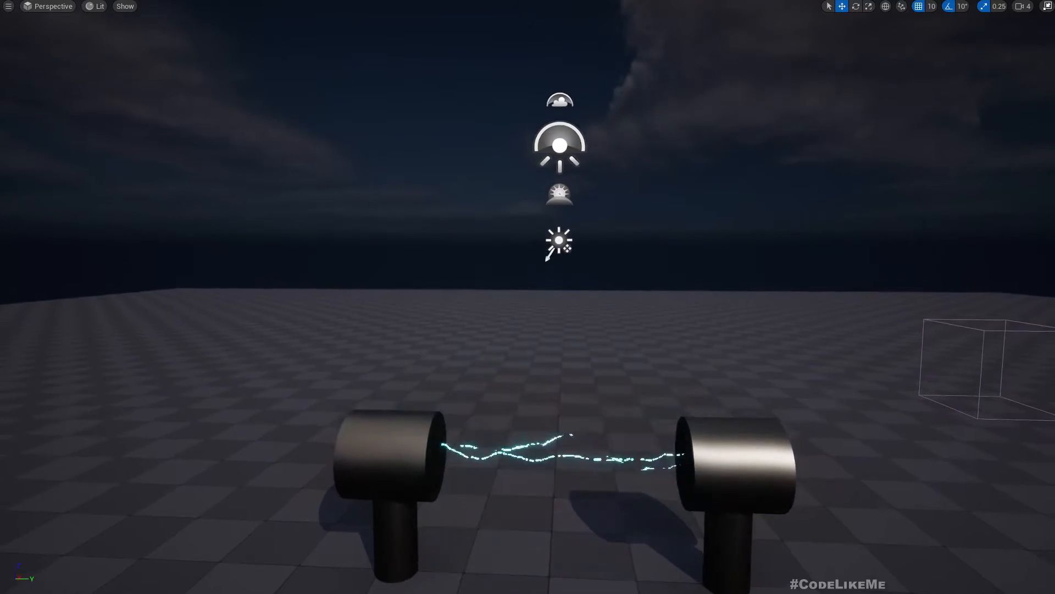
key(s)
key(g)
right_drag(522, 201, 514, 180)
key(w)
key(q)
key(e)
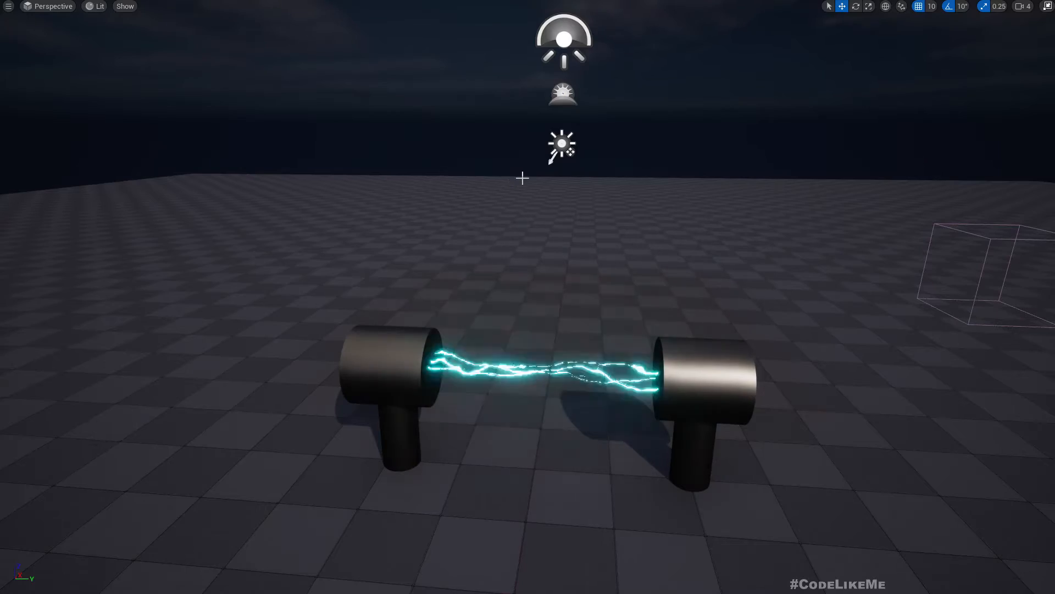
right_drag(523, 178, 563, 472)
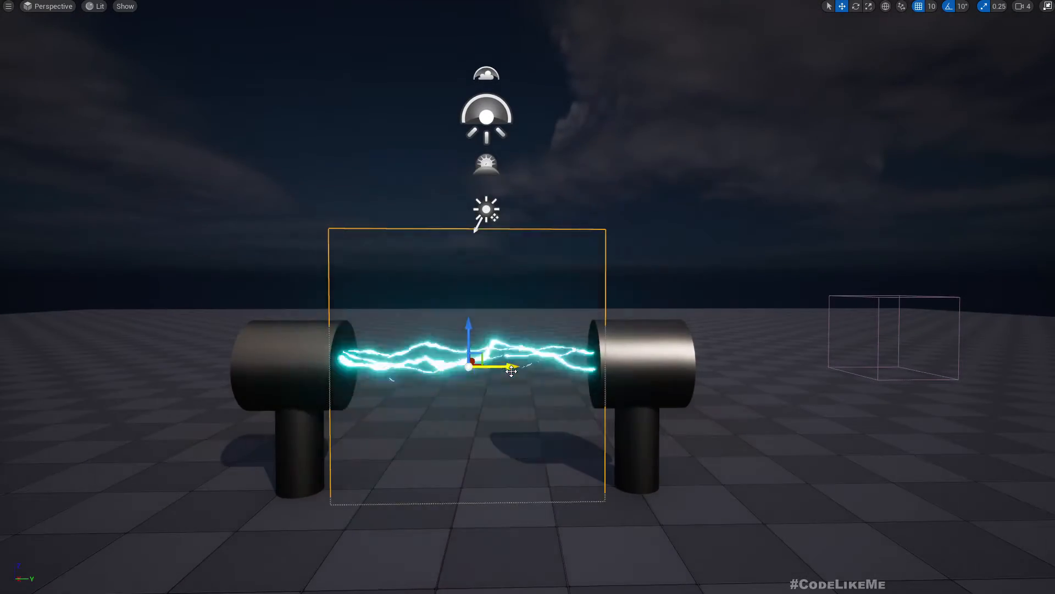
key(a)
right_drag(512, 371, 517, 474)
key(w)
key(e)
key(a)
key(d)
key(q)
key(e)
key(w)
key(s)
right_drag(602, 370, 539, 334)
key(q)
key(w)
key(d)
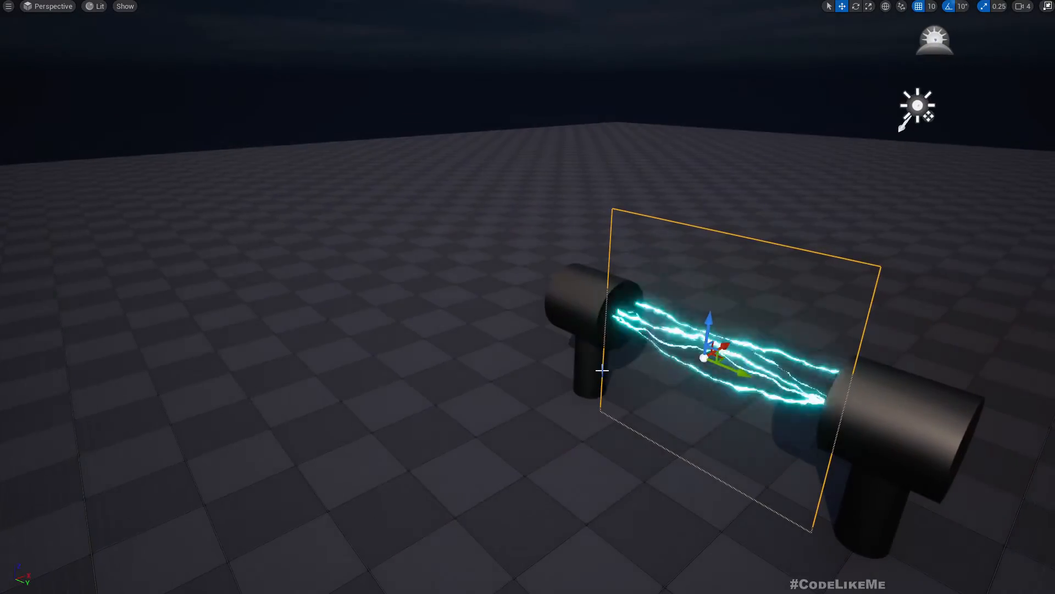
key(e)
right_drag(603, 370, 511, 478)
key(w)
key(d)
key(d)
key(a)
key(d)
key(a)
key(w)
key(d)
key(s)
key(w)
key(e)
key(d)
right_drag(680, 319, 758, 250)
key(a)
key(q)
mouse_move(635, 303)
right_down()
mouse_move(648, 291)
mouse_move(621, 283)
mouse_move(467, 346)
mouse_move(536, 345)
mouse_move(631, 291)
mouse_move(637, 301)
right_up()
key(d)
key(d)
key(a)
key(q)
key(d)
key(F11)
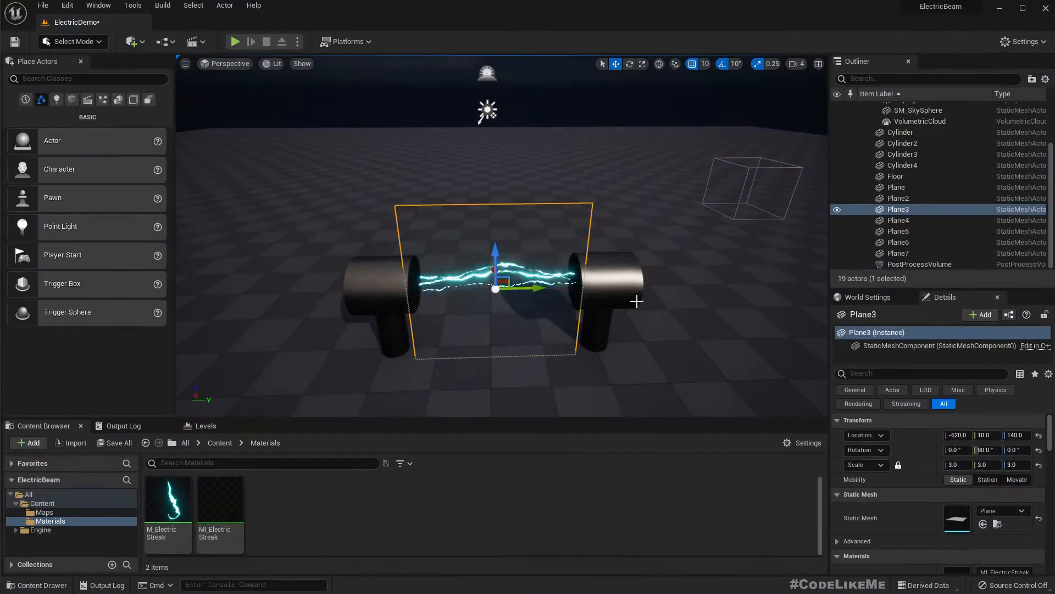
Step: Duplicate the four cylinders that form both stands and place the copies along the Y axis at about Y -1010
right_drag(553, 257, 585, 273)
click(596, 273)
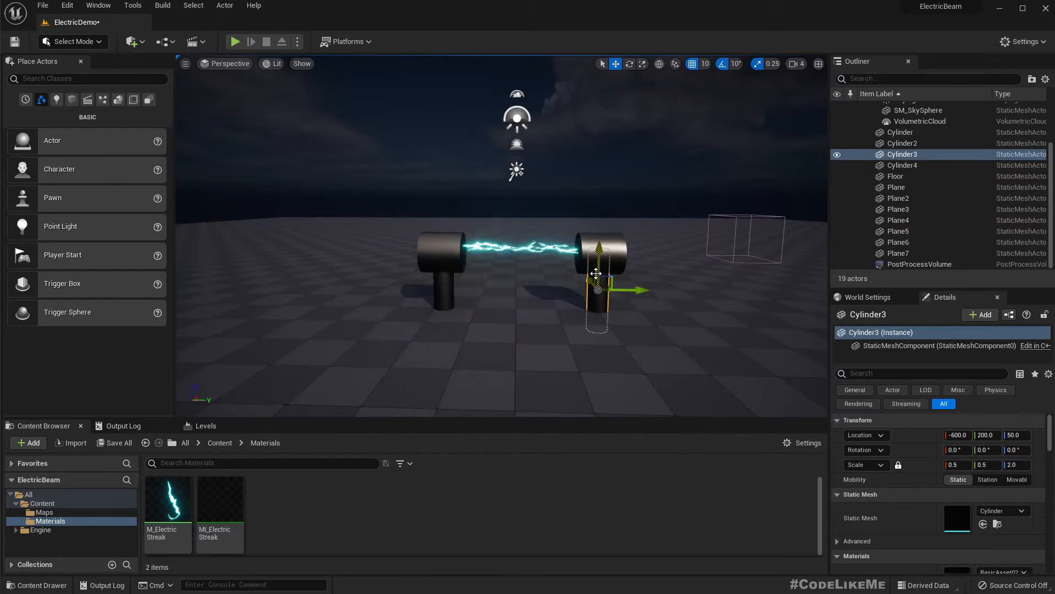
ctrl+click(612, 242)
ctrl+click(427, 253)
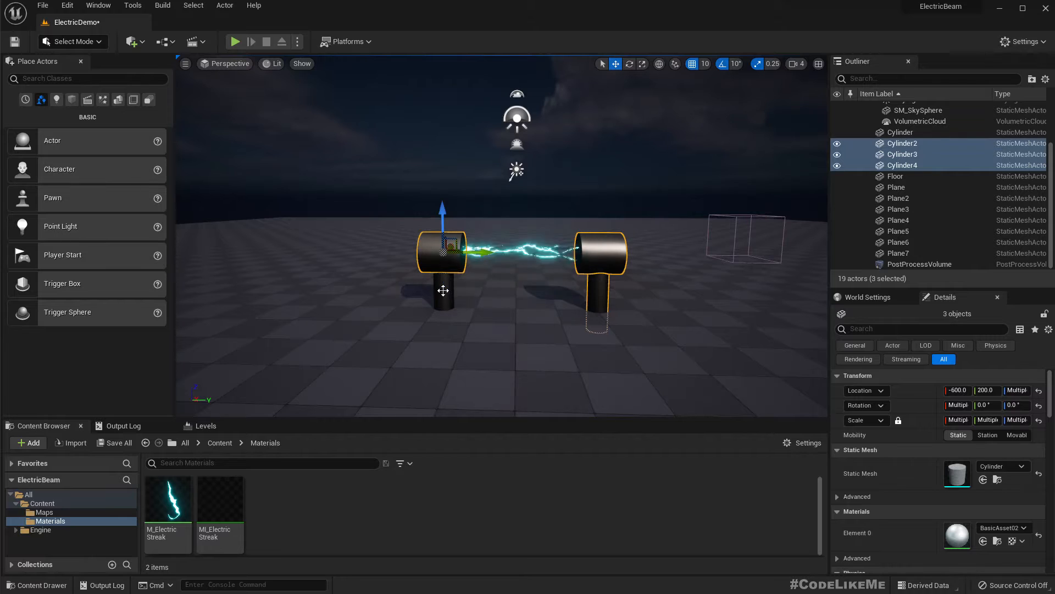
ctrl+click(443, 291)
right_drag(443, 290, 465, 281)
key(a)
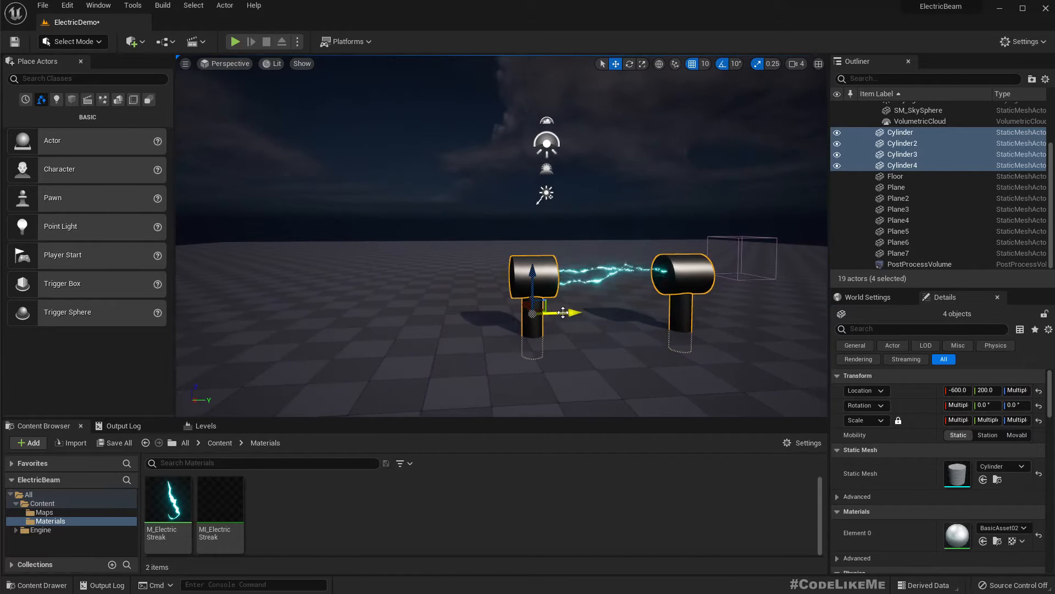
alt+drag(562, 312, 321, 305)
key(s)
right_drag(321, 304, 411, 272)
key(w)
key(e)
drag(473, 238, 518, 236)
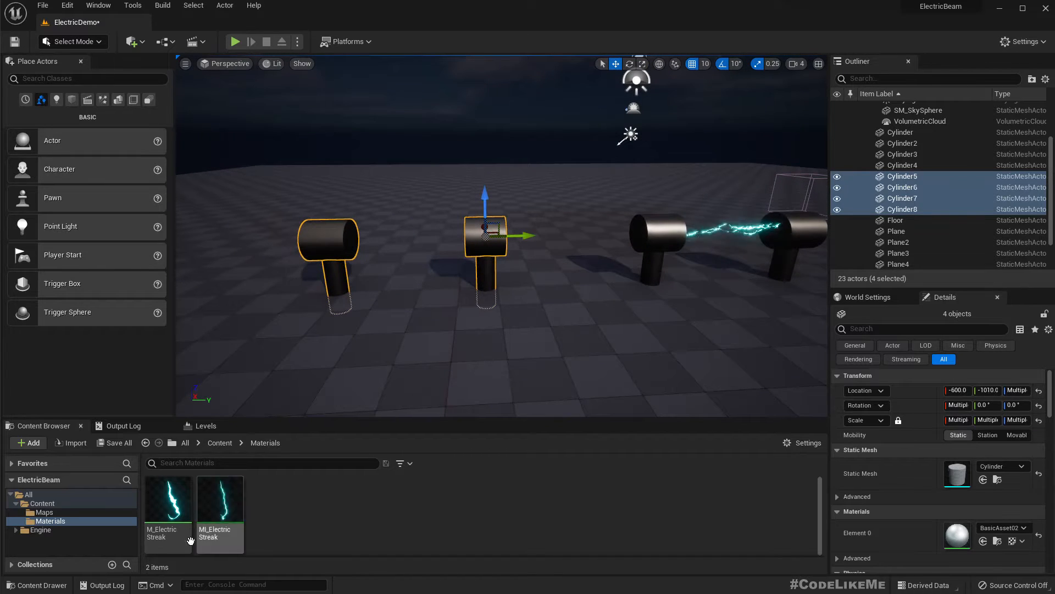
Step: Create a folder named FX inside the project's Content folder
right_click(49, 504)
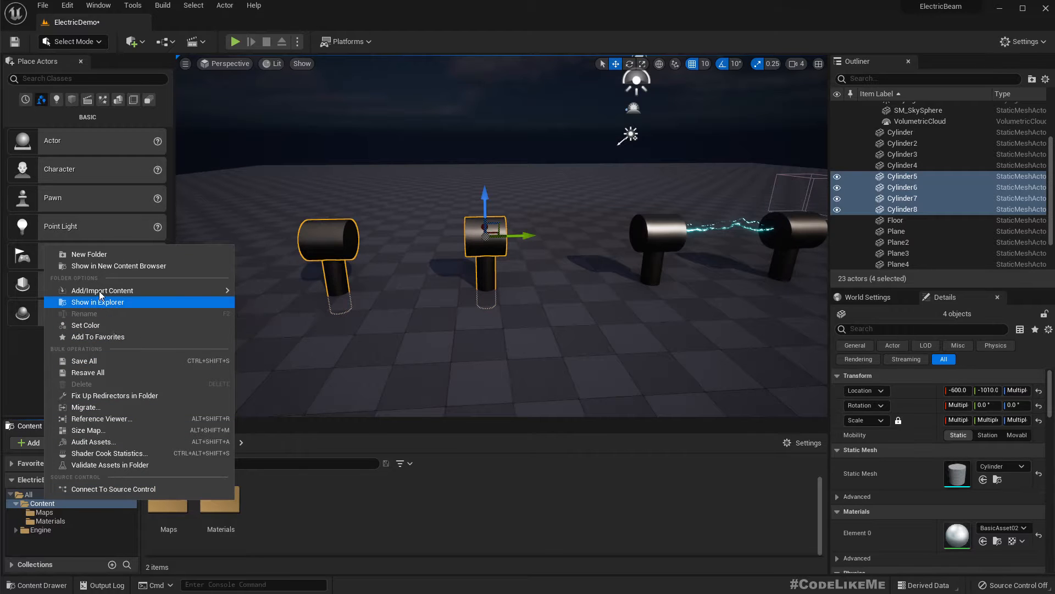
click(89, 253)
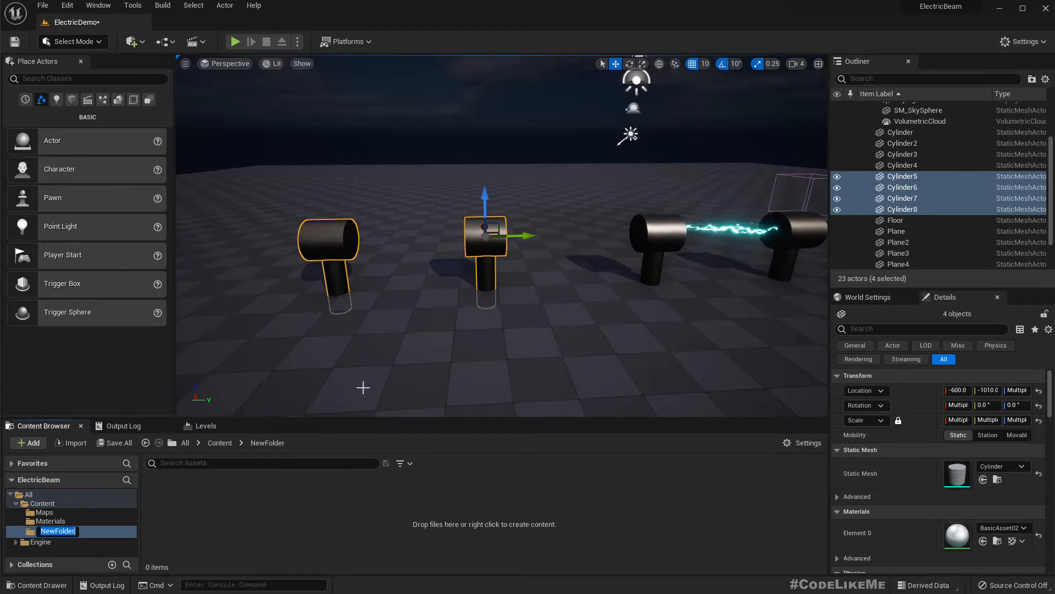
text(FX)
key(Return)
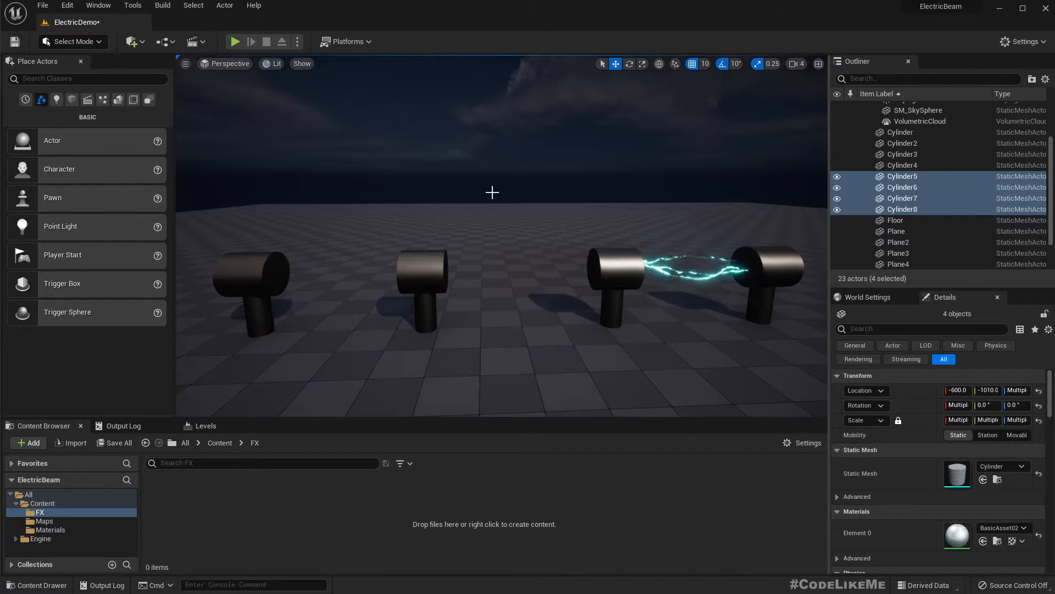
Step: Create a Niagara system in the FX folder from selected emitters, adding the Fountain template as its emitter
right_drag(492, 193, 510, 197)
key(a)
right_click(170, 513)
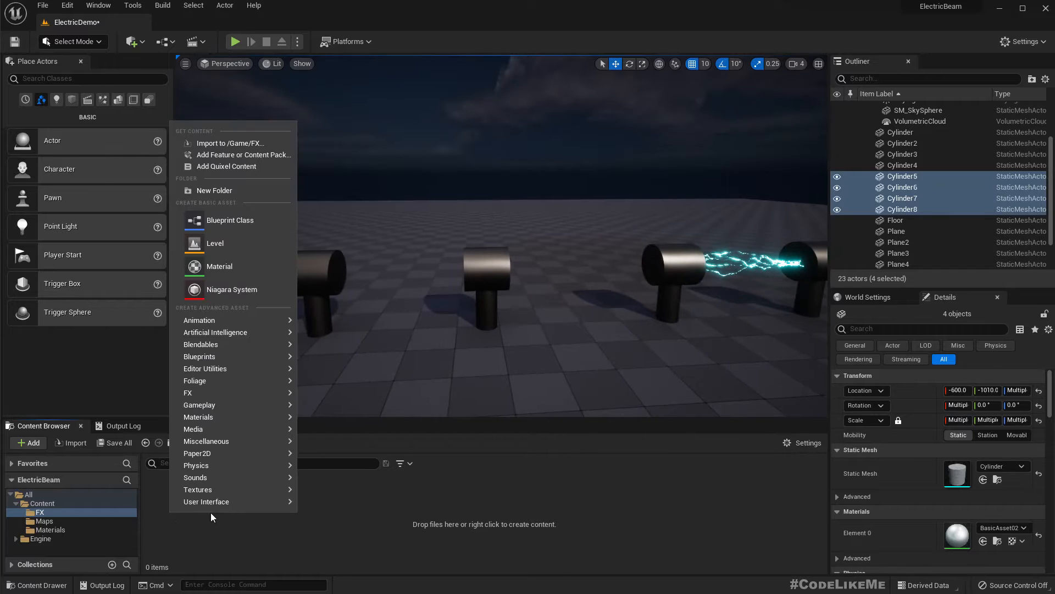
click(218, 295)
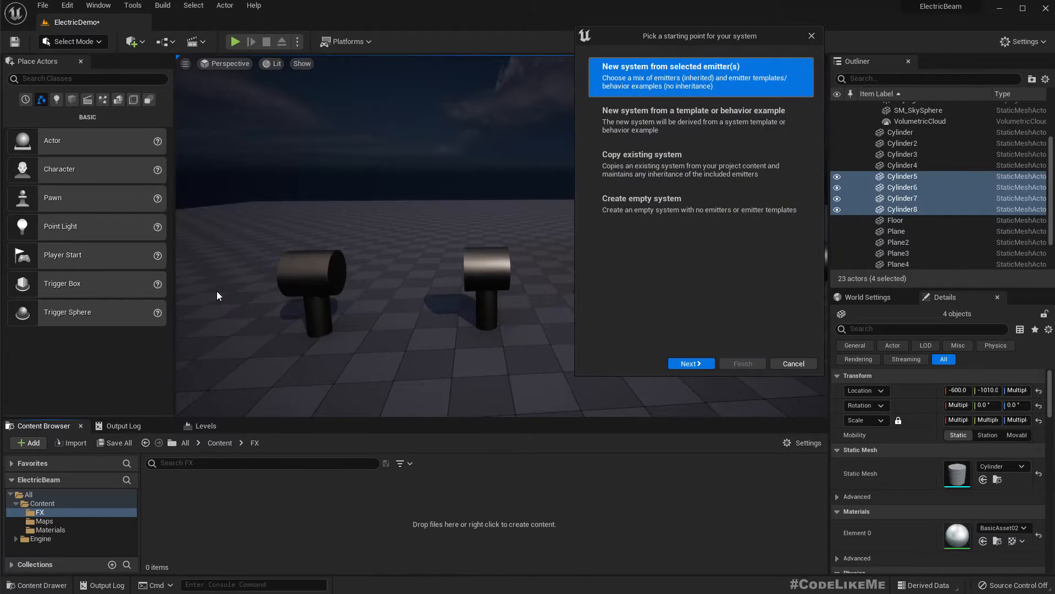
click(687, 365)
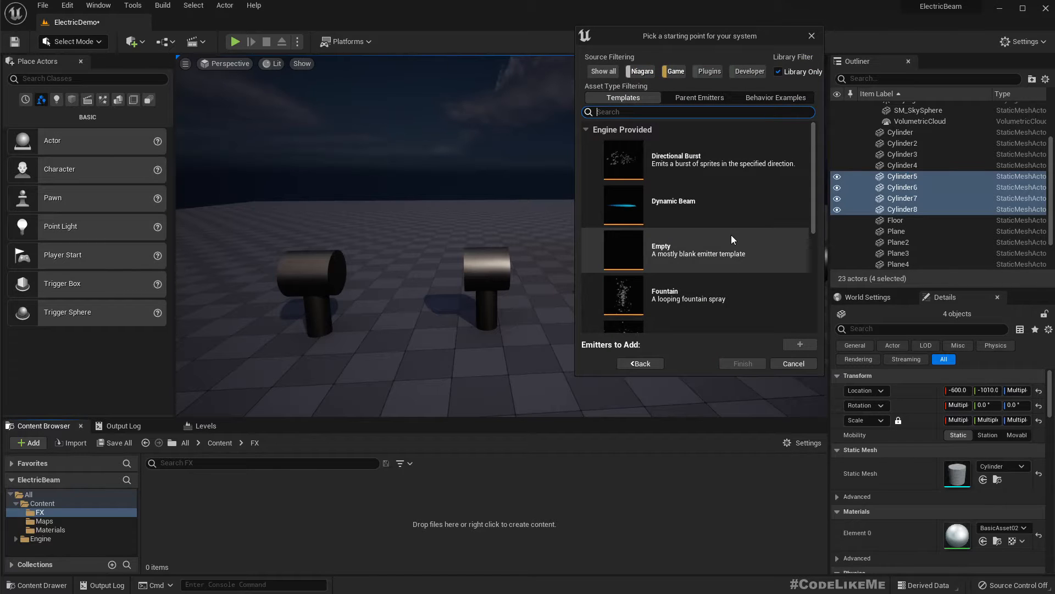
scroll(720, 232, down, 3)
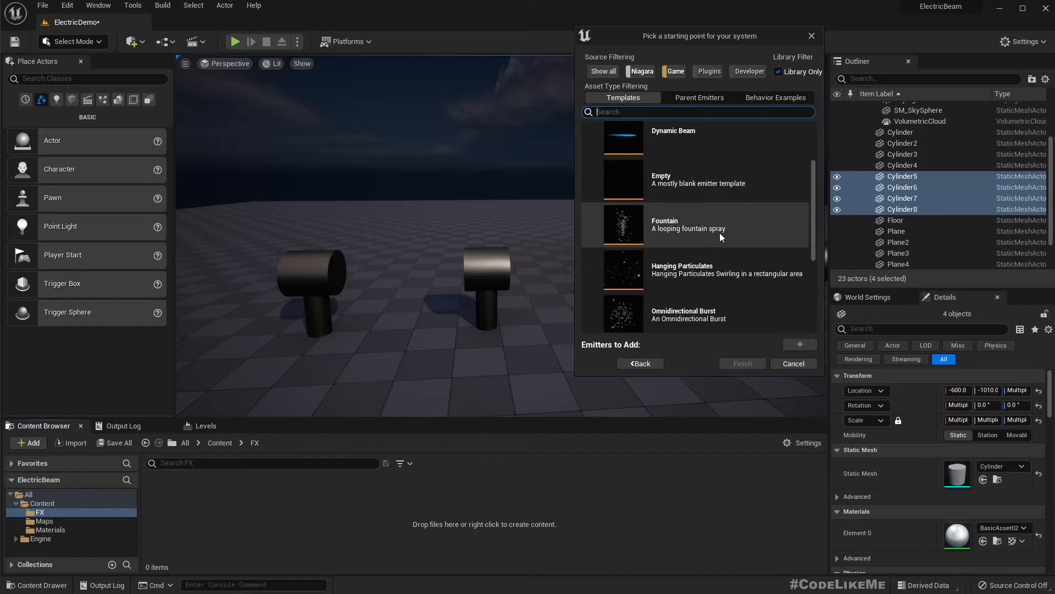
scroll(720, 233, down, 1)
scroll(724, 235, up, 4)
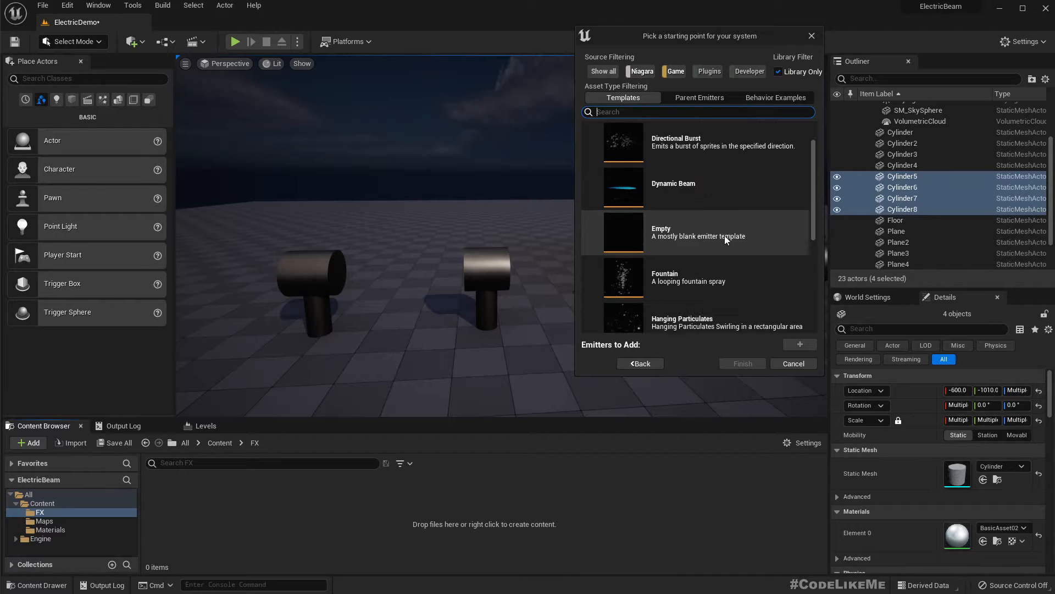
scroll(724, 237, down, 1)
scroll(724, 238, down, 1)
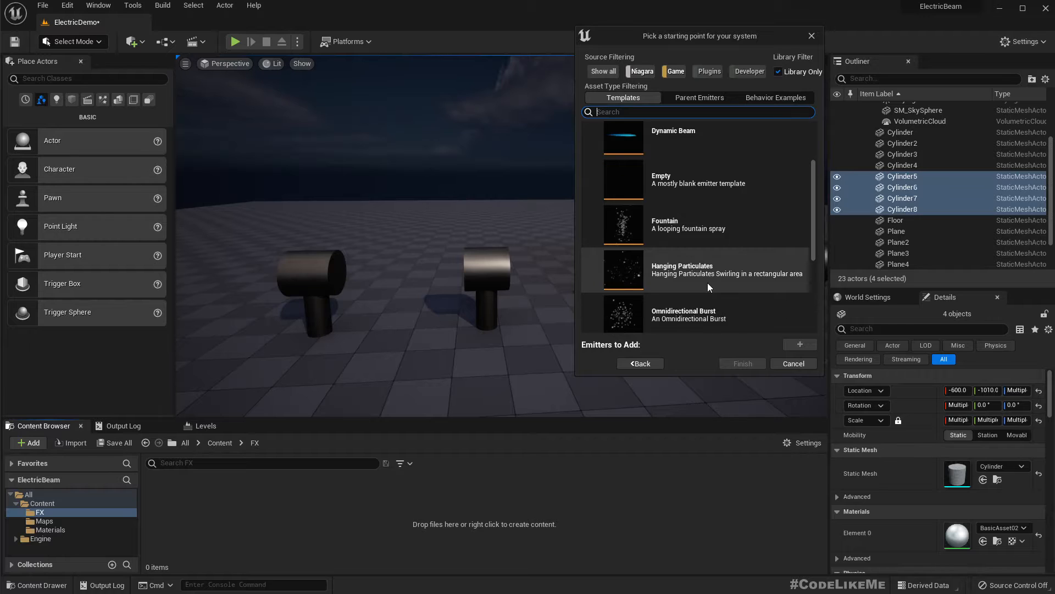
scroll(709, 286, up, 1)
scroll(708, 286, down, 1)
scroll(707, 283, up, 2)
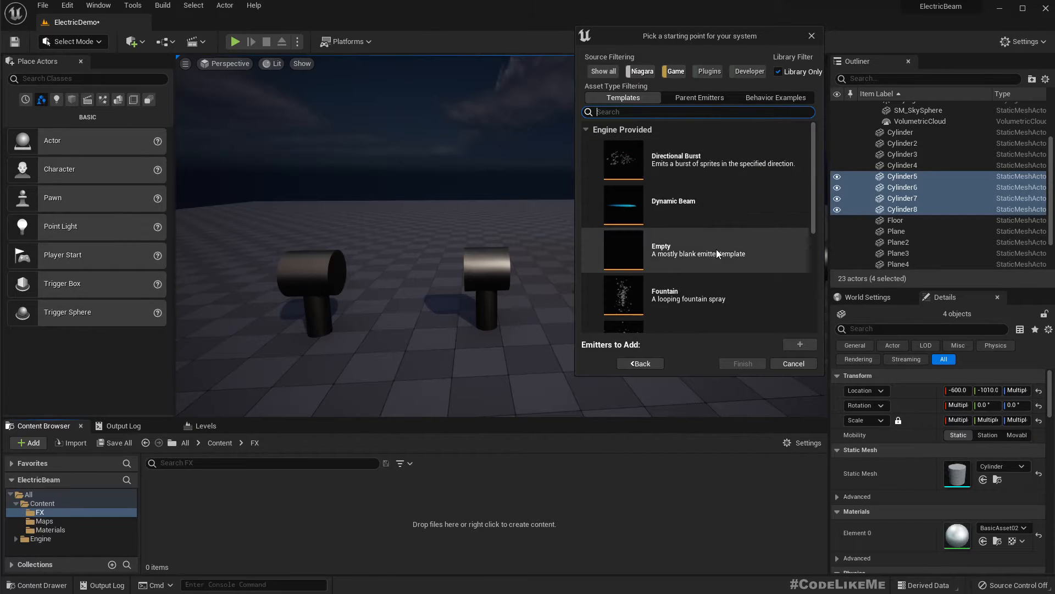
scroll(717, 249, down, 2)
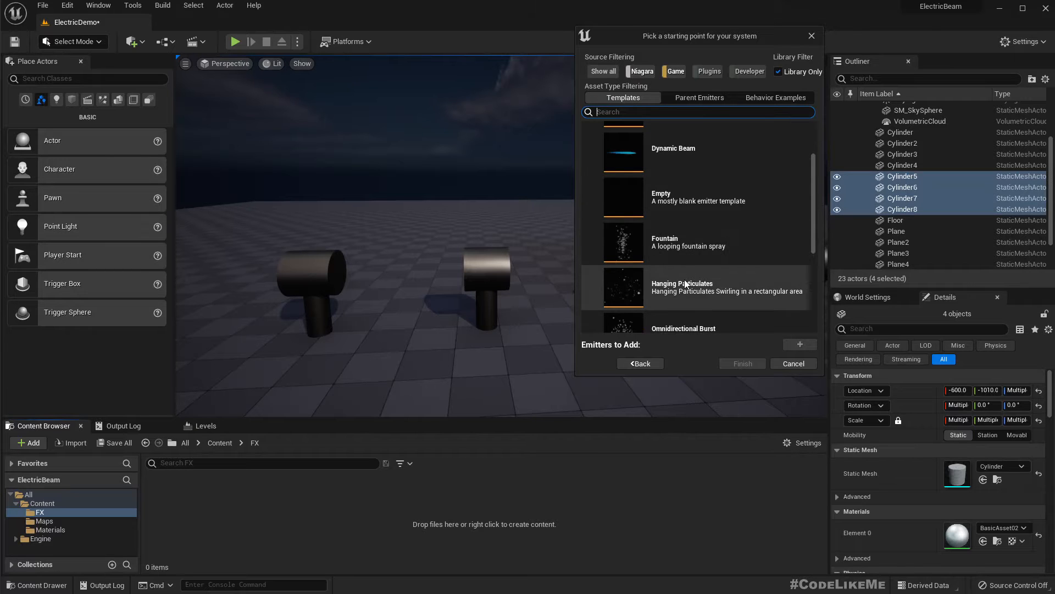
click(682, 243)
click(801, 344)
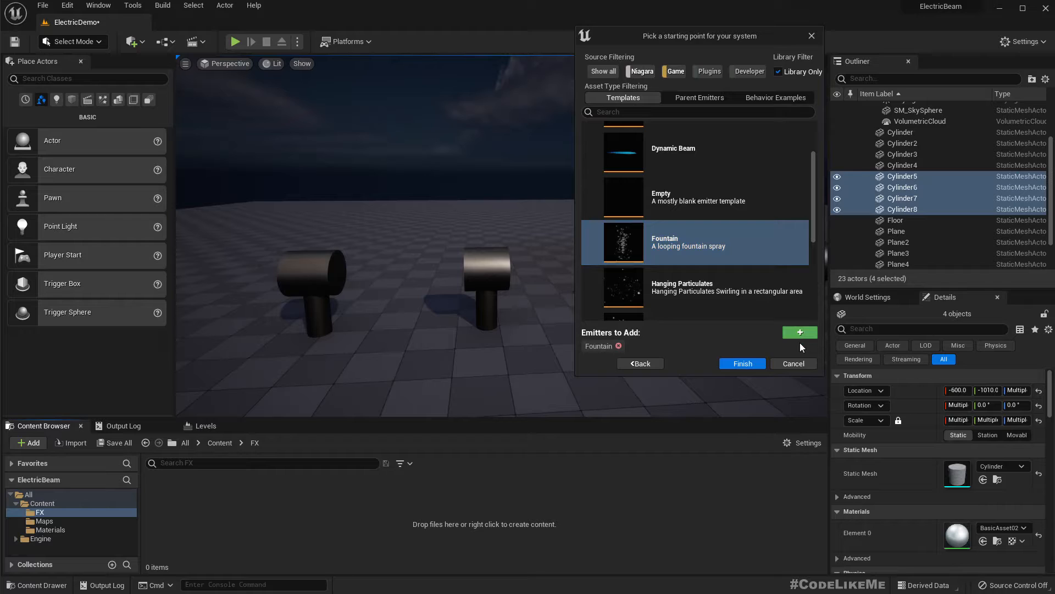
click(743, 364)
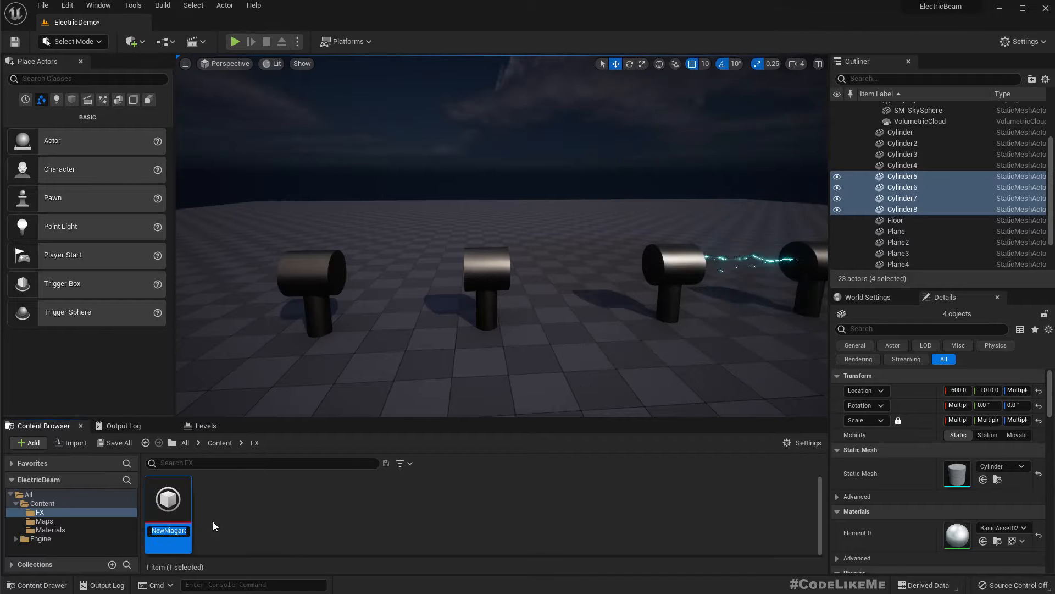
Step: Name the new Niagara system NS_ElectricBeam and open it for editing
text(N)
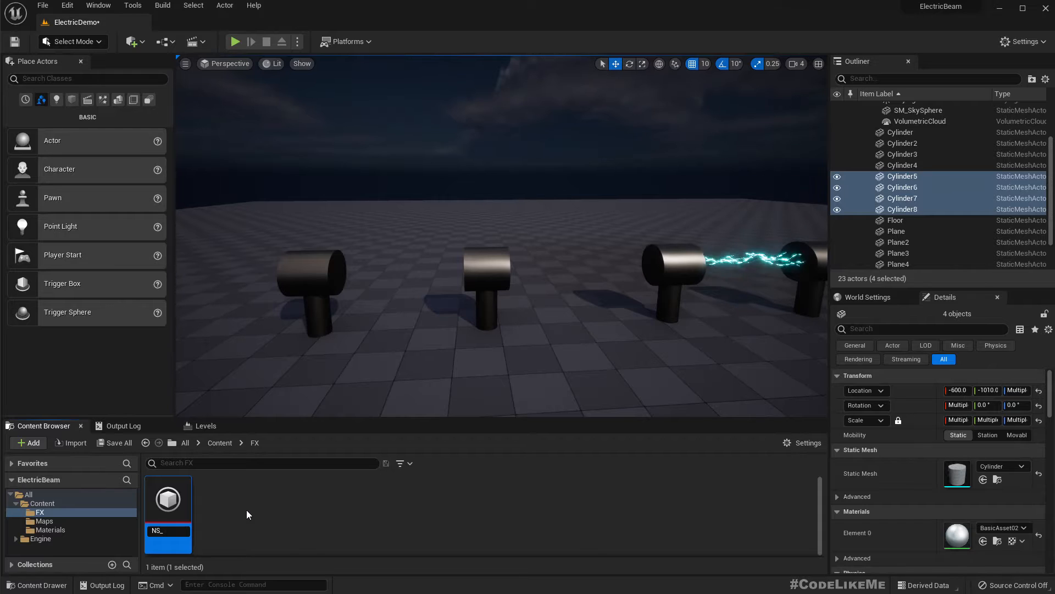
text(S_)
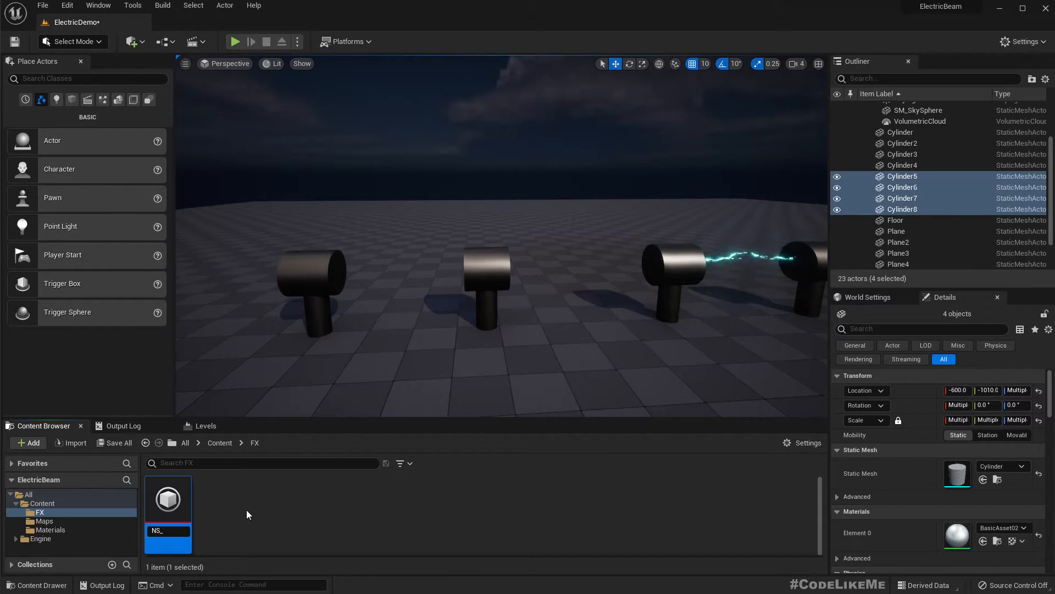
text(ElectricBeam)
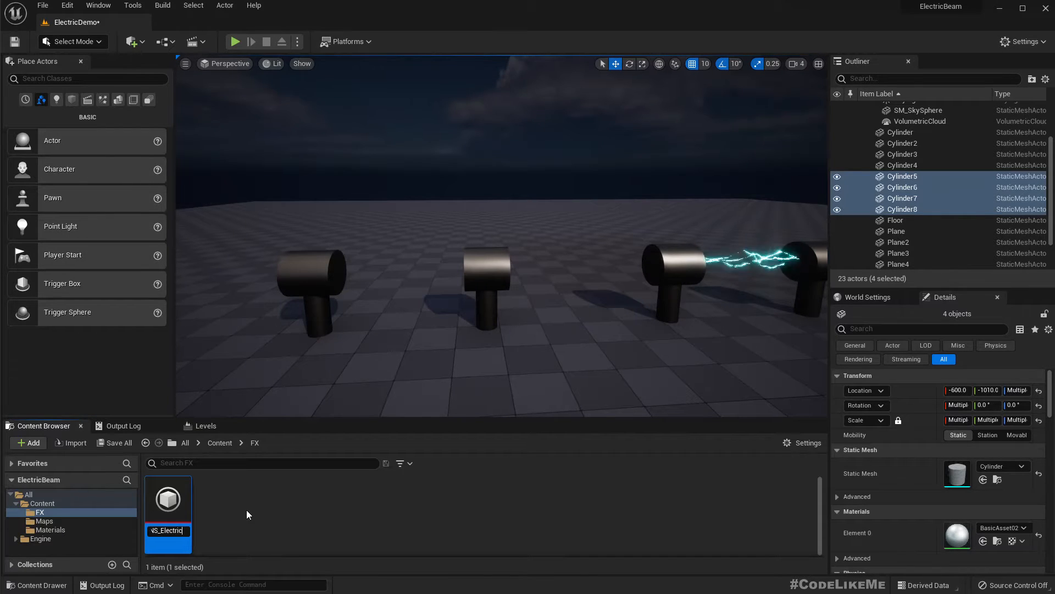
key(Return)
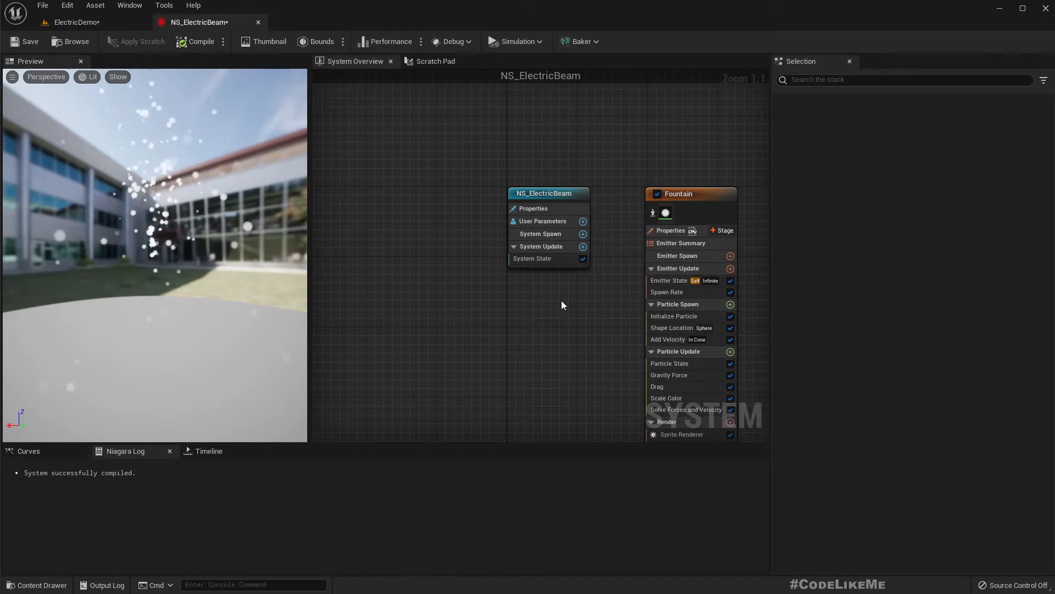
Step: Assign the MI_ElectricStreak material instance from the Materials folder to the Fountain emitter's Sprite Renderer
right_drag(543, 380, 462, 242)
click(605, 296)
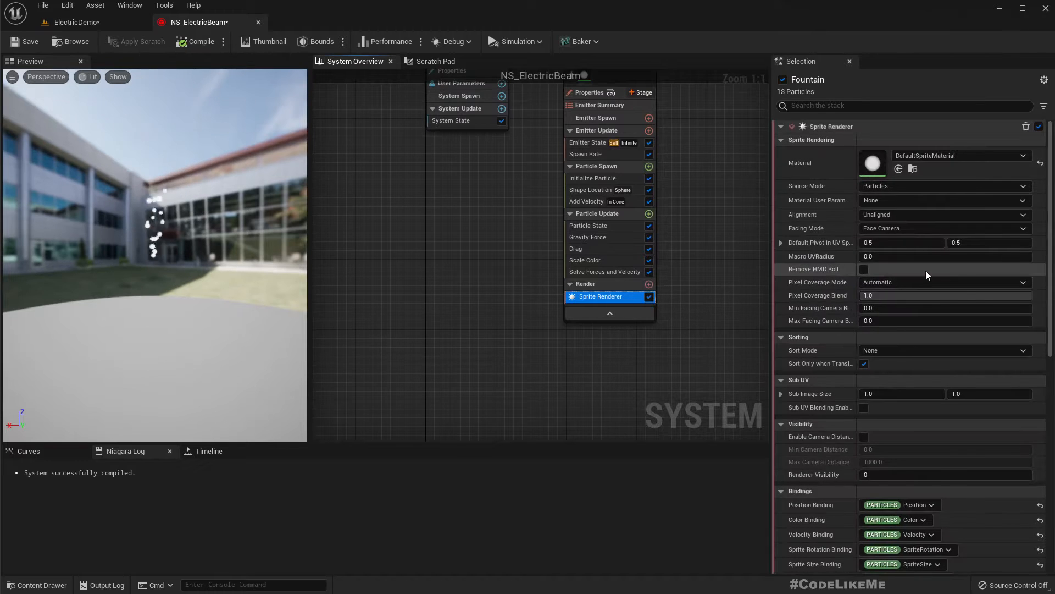
click(80, 22)
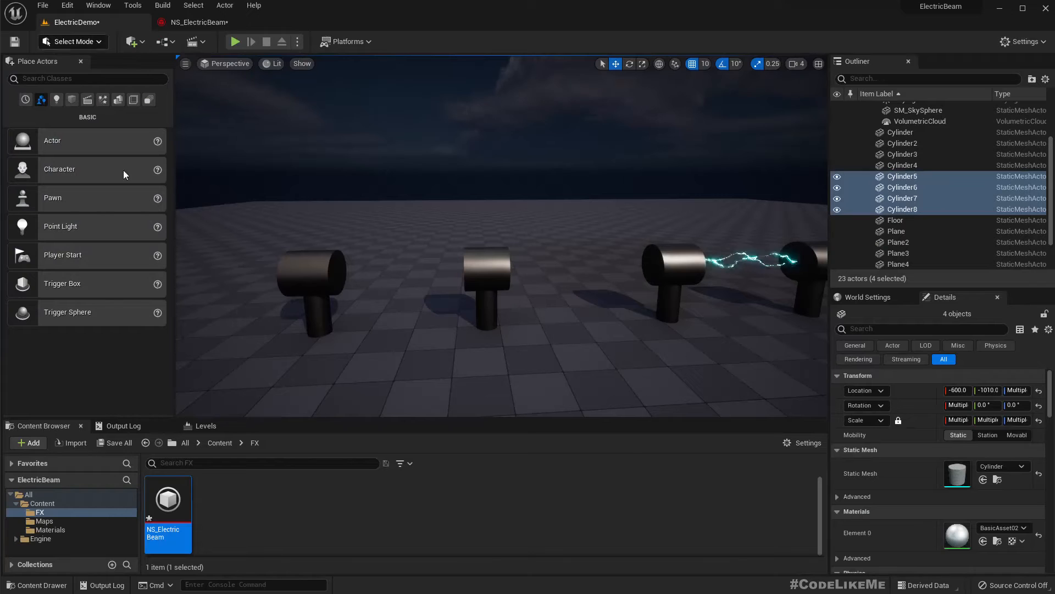
click(50, 529)
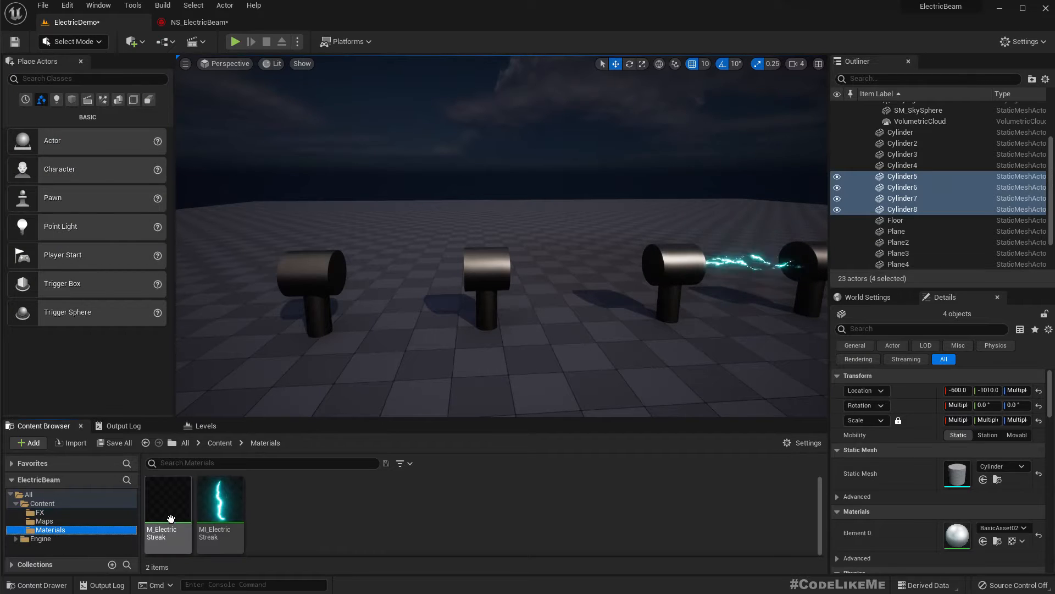
click(220, 503)
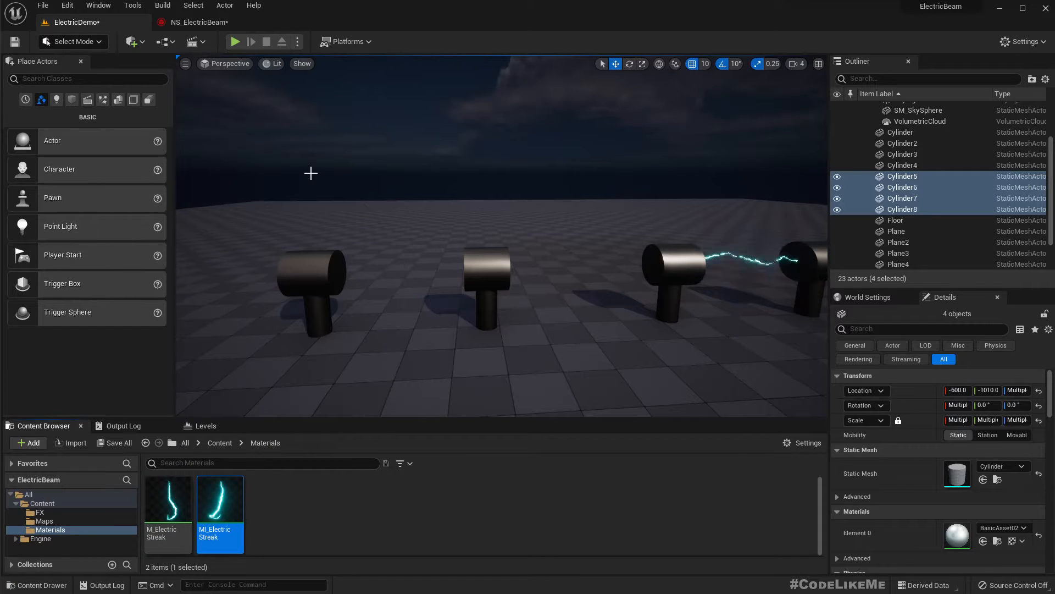
click(210, 22)
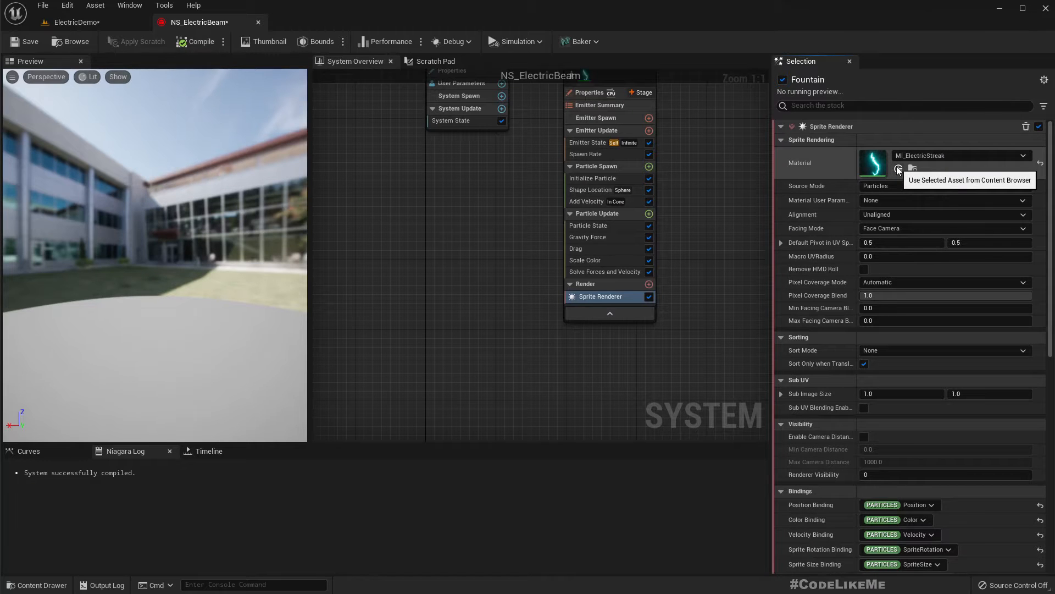
drag(223, 239, 208, 256)
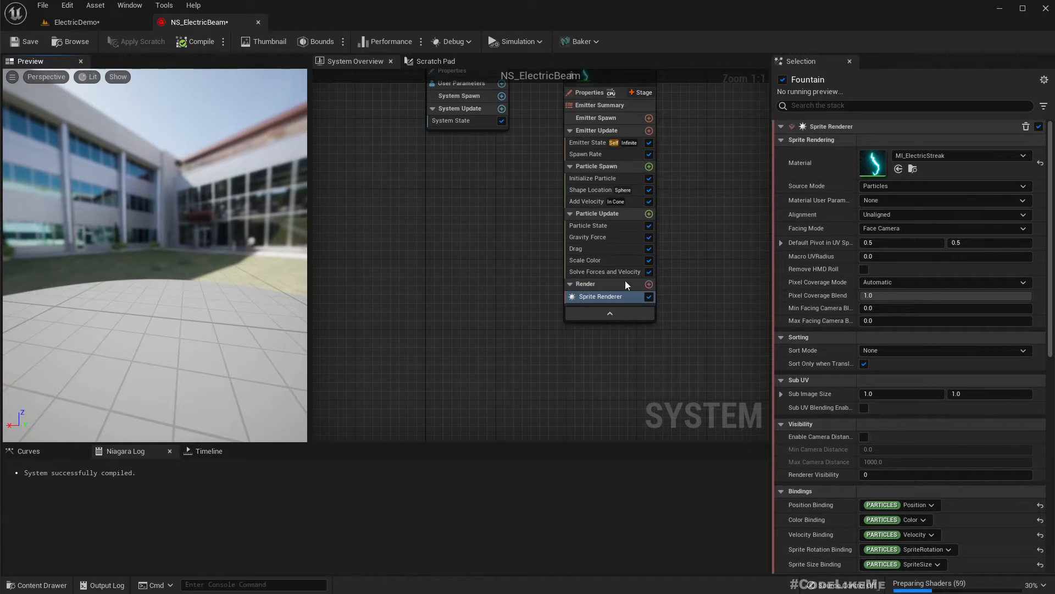
right_drag(502, 185, 475, 248)
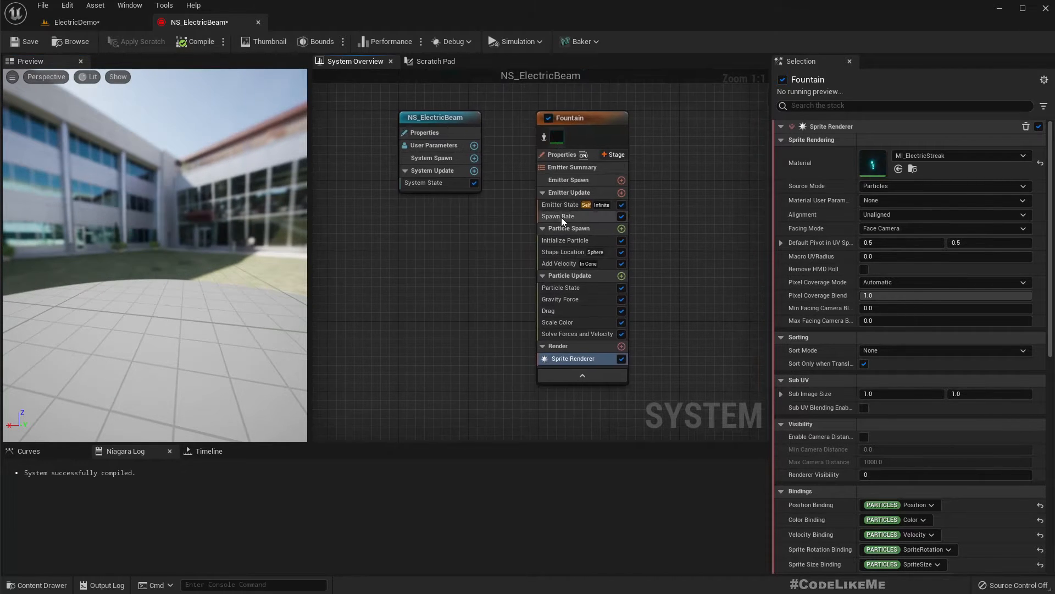
drag(165, 261, 221, 272)
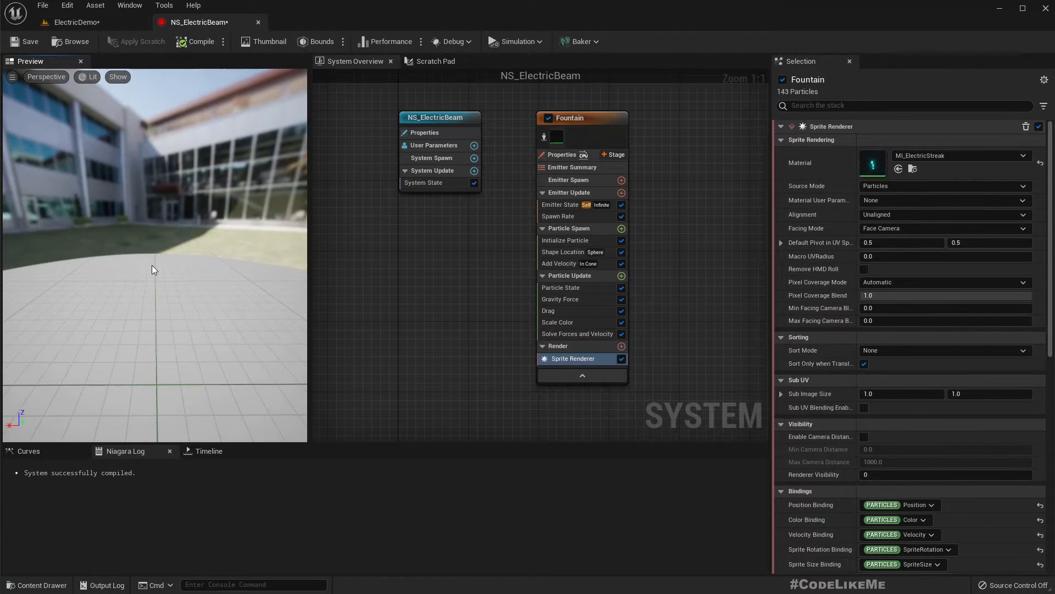
Step: Disable the Fountain emitter's Add Velocity, Gravity Force, Drag, and Solve Forces and Velocity modules
scroll(152, 270, up, 4)
drag(152, 270, 202, 257)
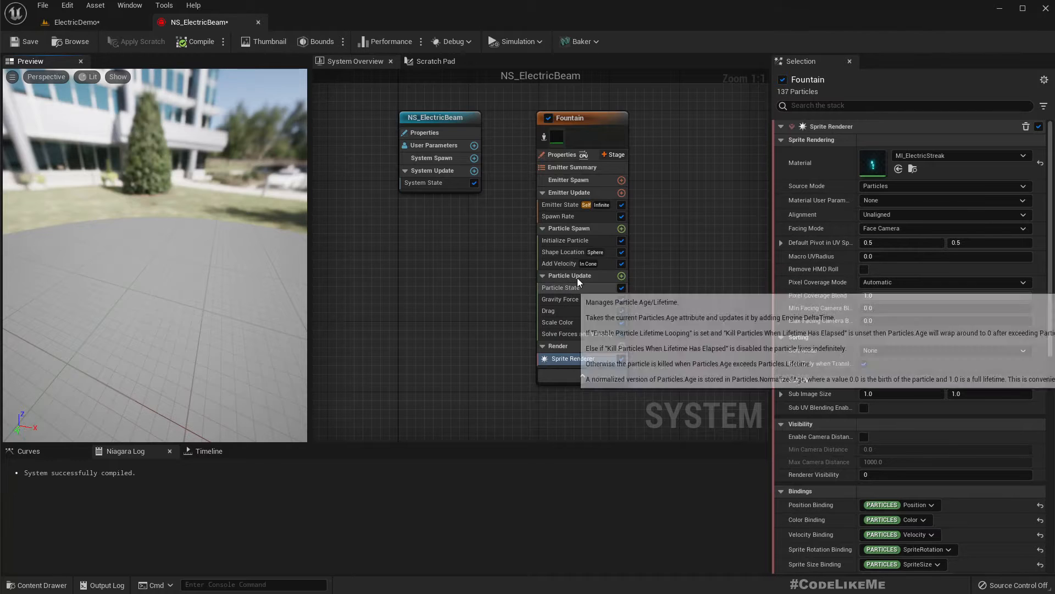
click(593, 242)
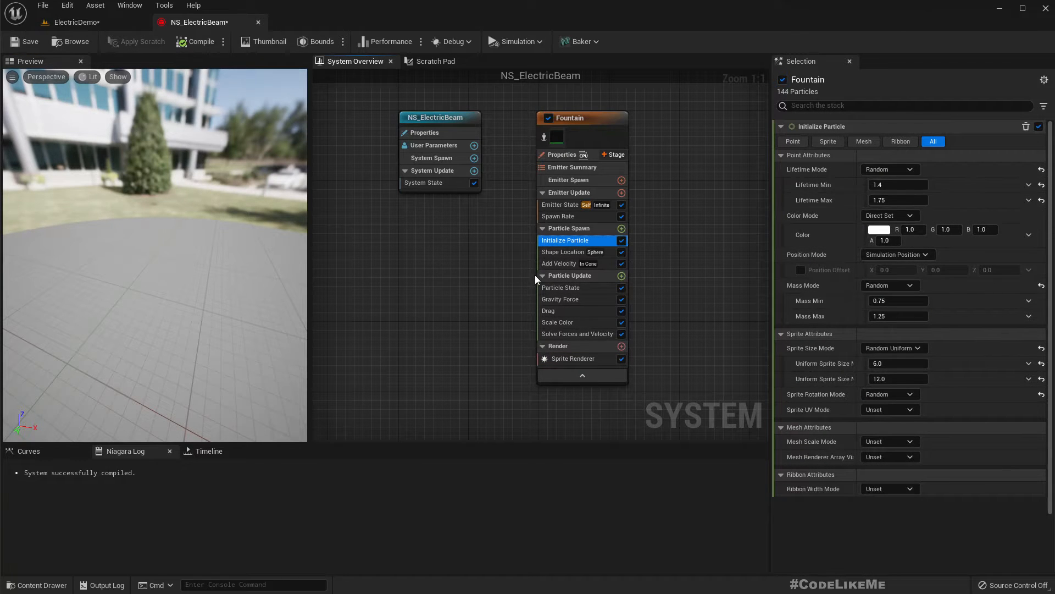
click(621, 264)
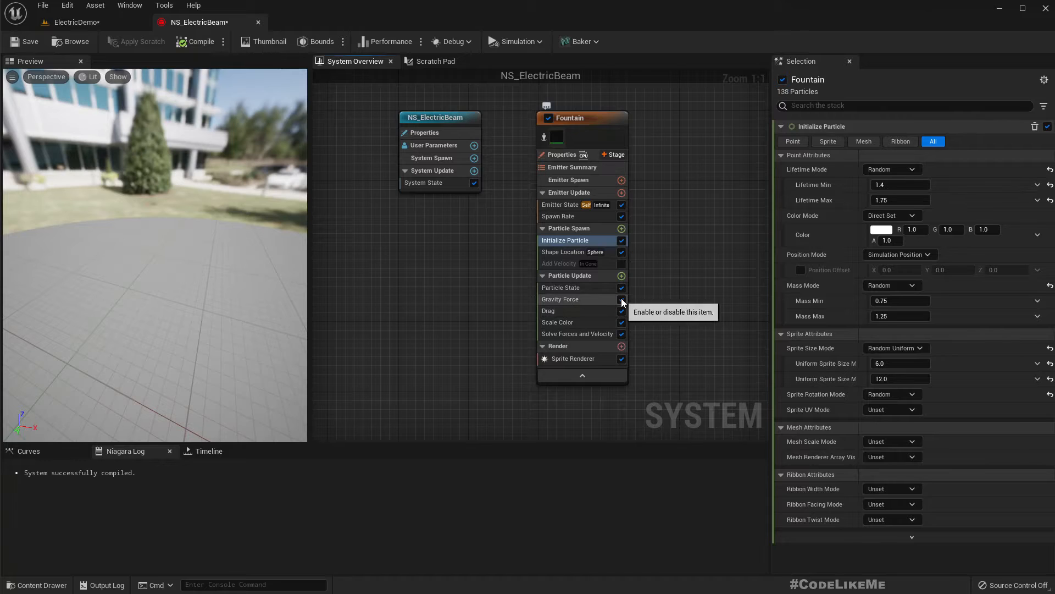
click(621, 299)
click(621, 311)
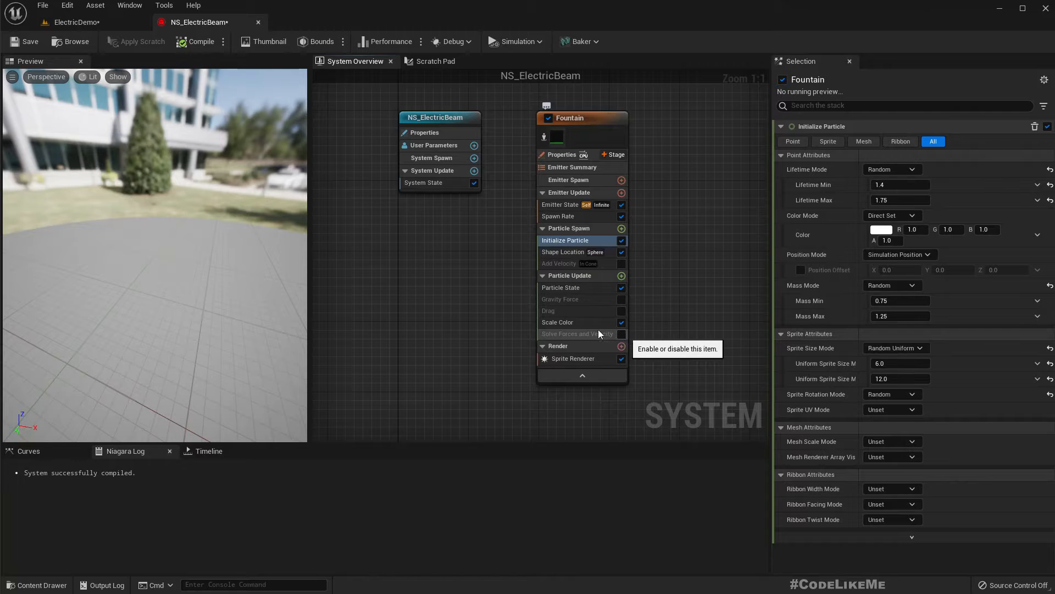
right_drag(155, 255, 155, 330)
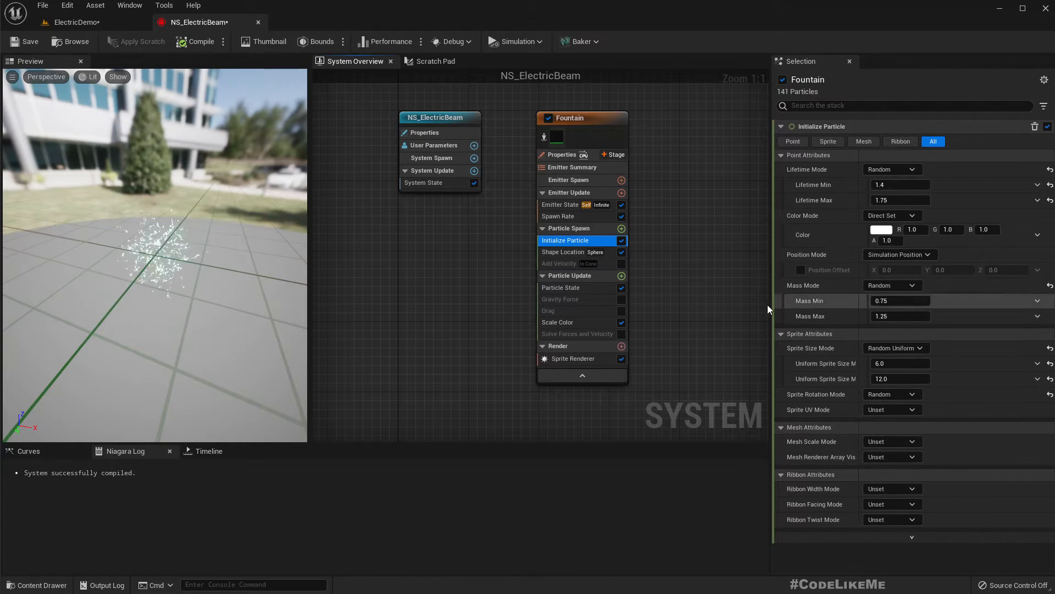
Step: In Initialize Particle, set the Sprite Size Mode to Uniform with a Uniform Sprite Size of 100
click(571, 251)
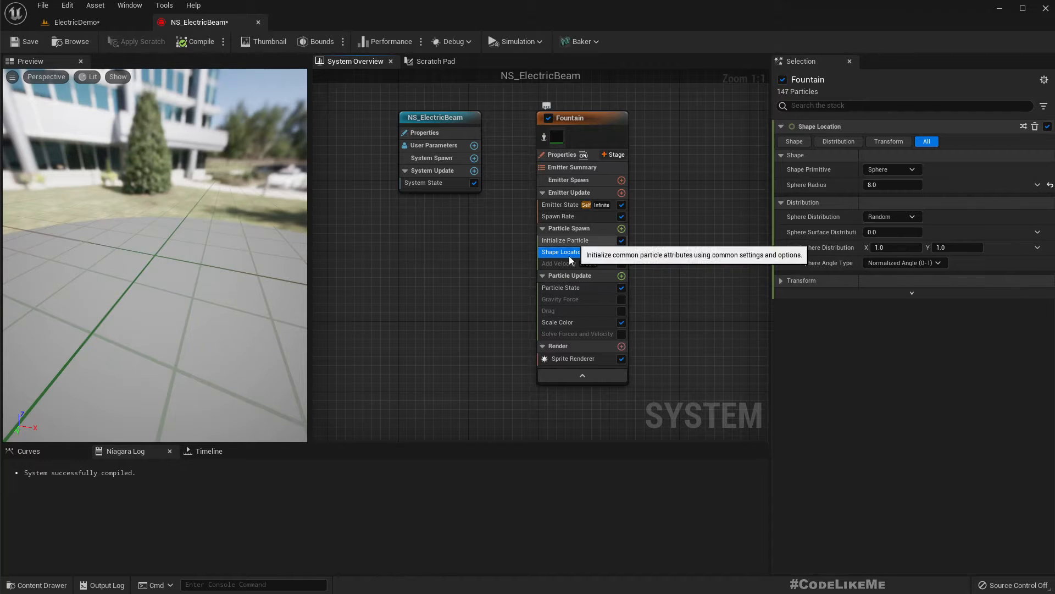
click(566, 241)
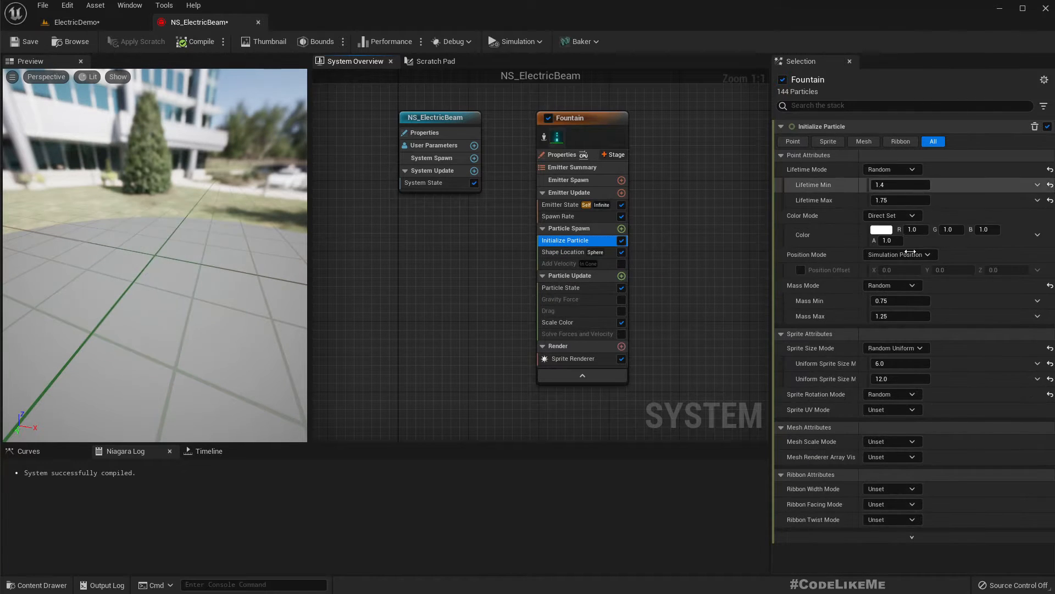
click(896, 347)
click(893, 372)
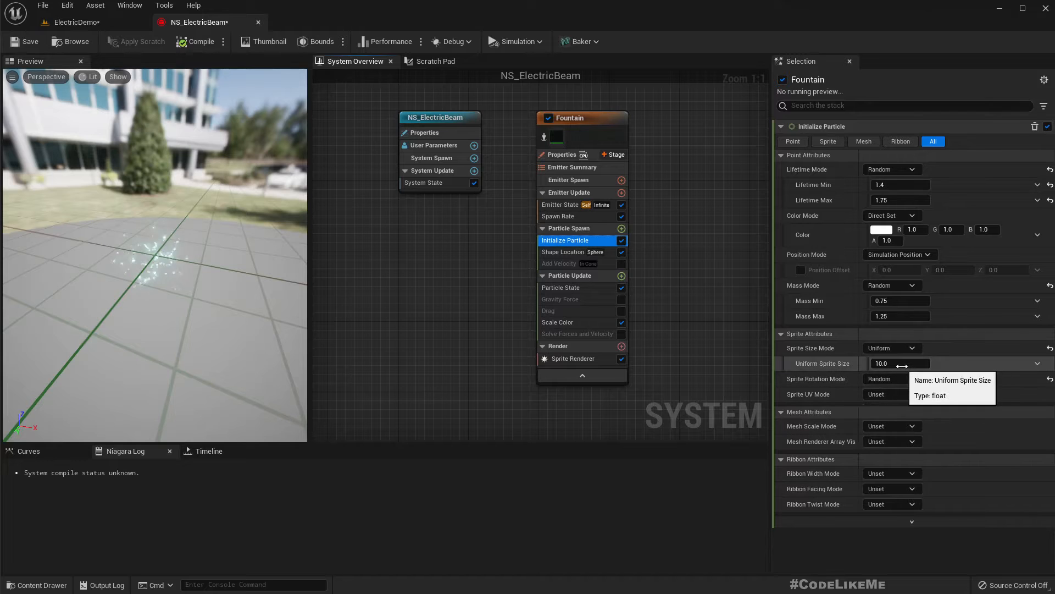
click(902, 363)
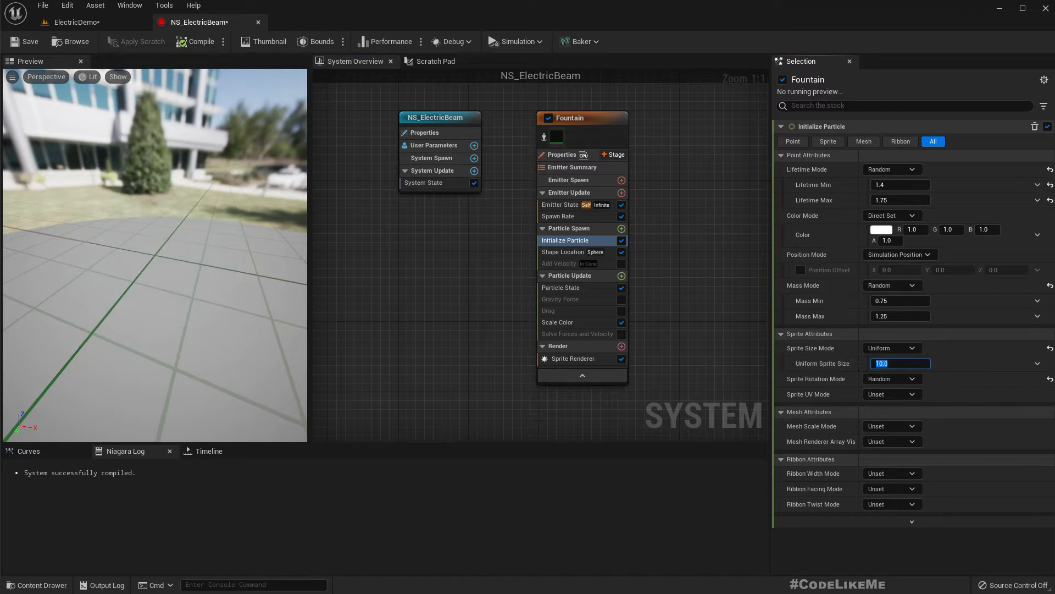
text(100)
key(Return)
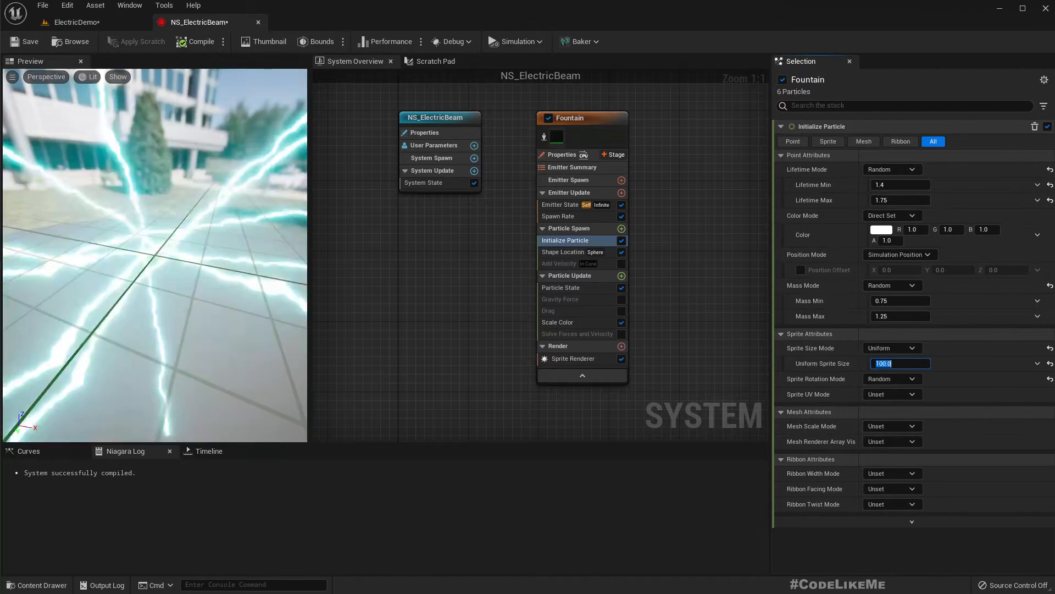
right_drag(217, 238, 218, 238)
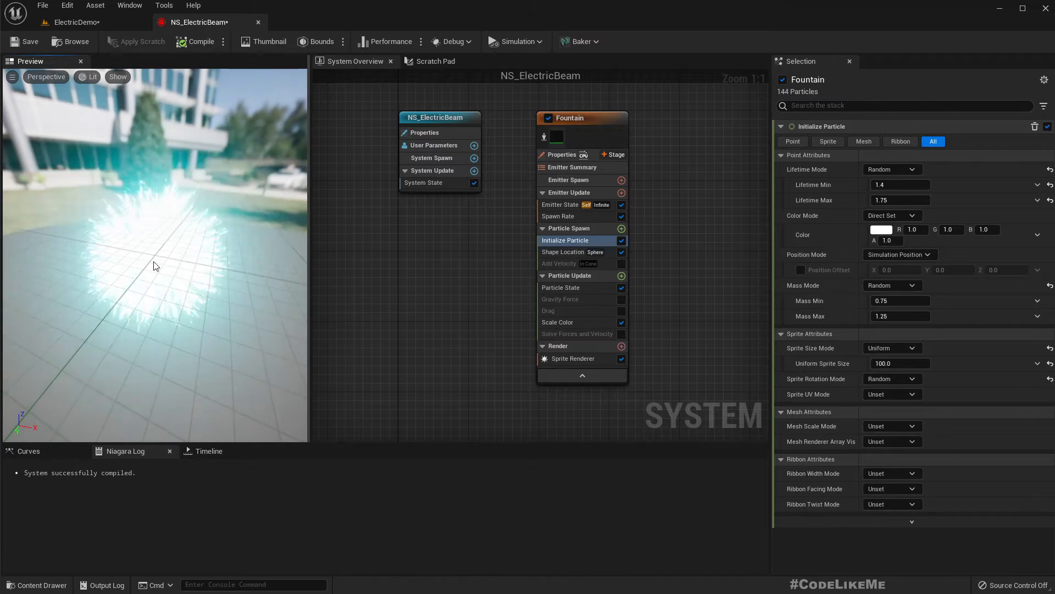
drag(153, 261, 182, 258)
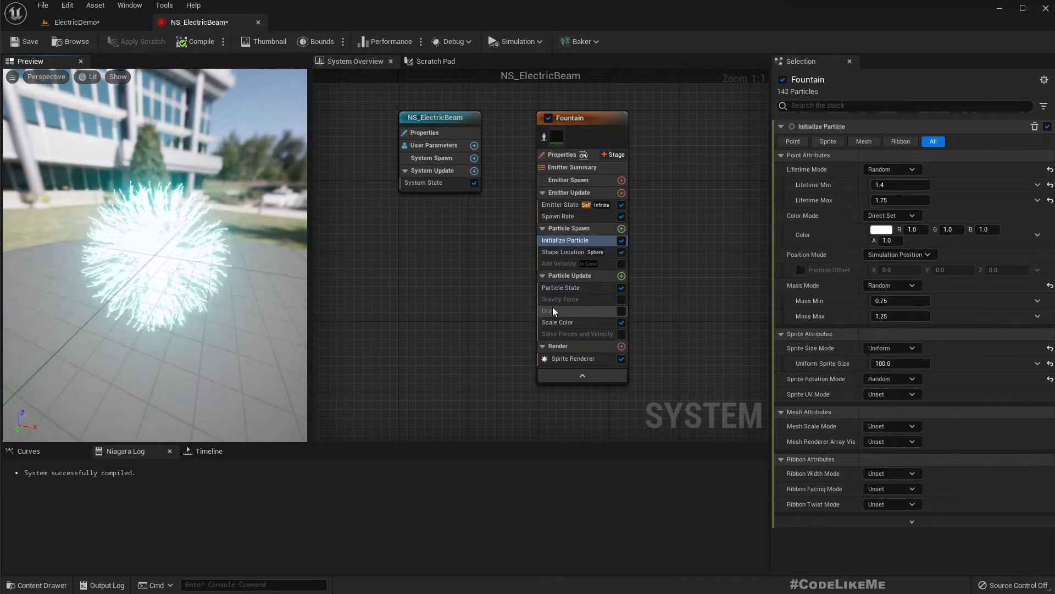
Step: Set the emitter's Spawn Rate to 10 and the particles' Lifetime Min to 10 and Lifetime Max to 12
click(556, 215)
click(893, 141)
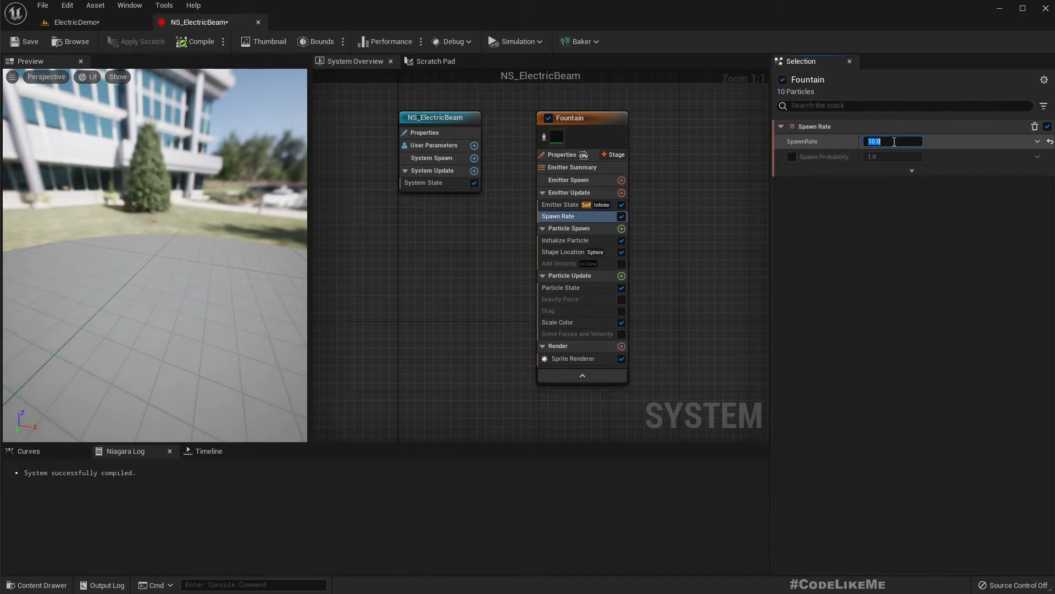
click(563, 241)
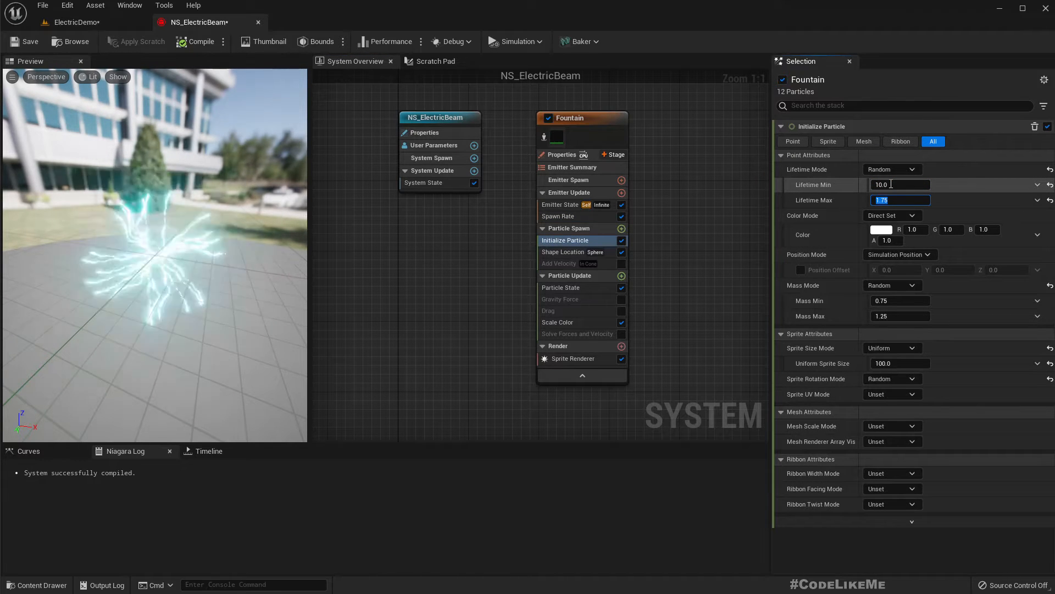
text(12)
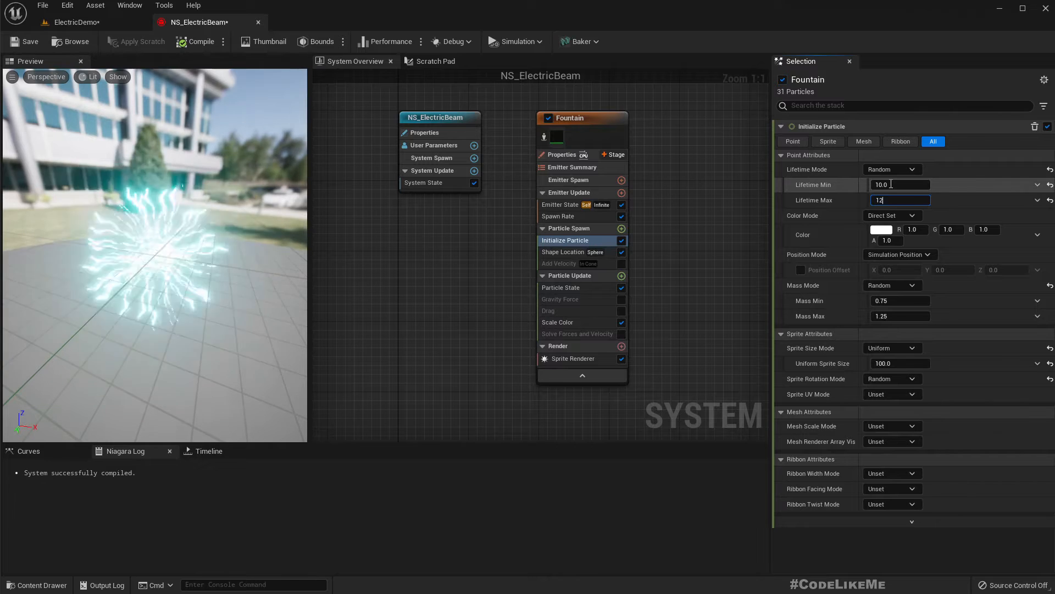
key(Return)
Step: Change the Sprite Rotation Mode in Initialize Particle to Unset
drag(80, 254, 137, 267)
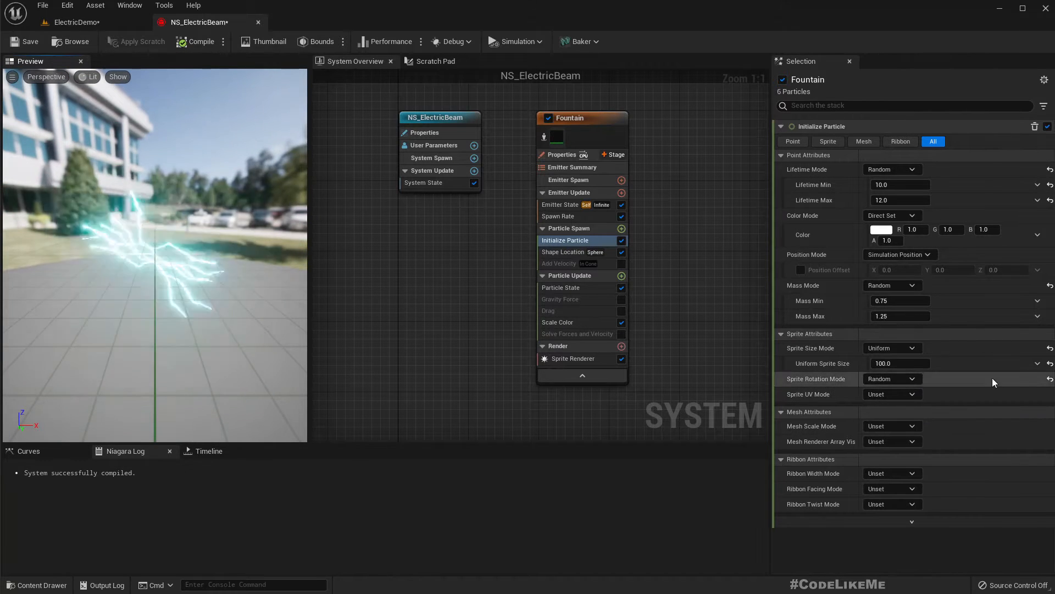
click(878, 377)
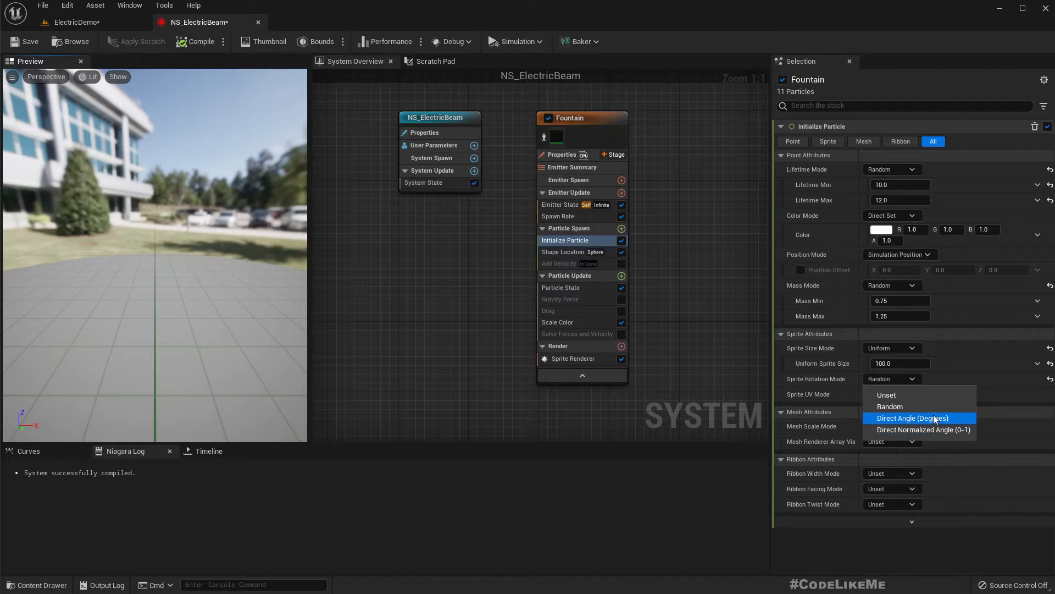
click(912, 399)
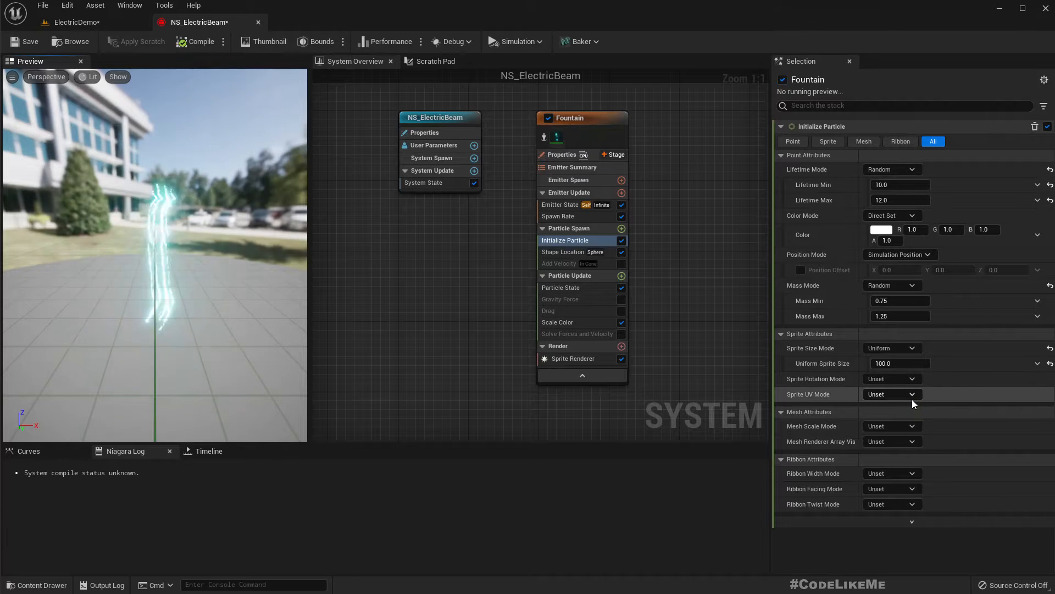
mouse_move(155, 266)
mouse_down()
mouse_move(220, 270)
mouse_move(155, 266)
mouse_up()
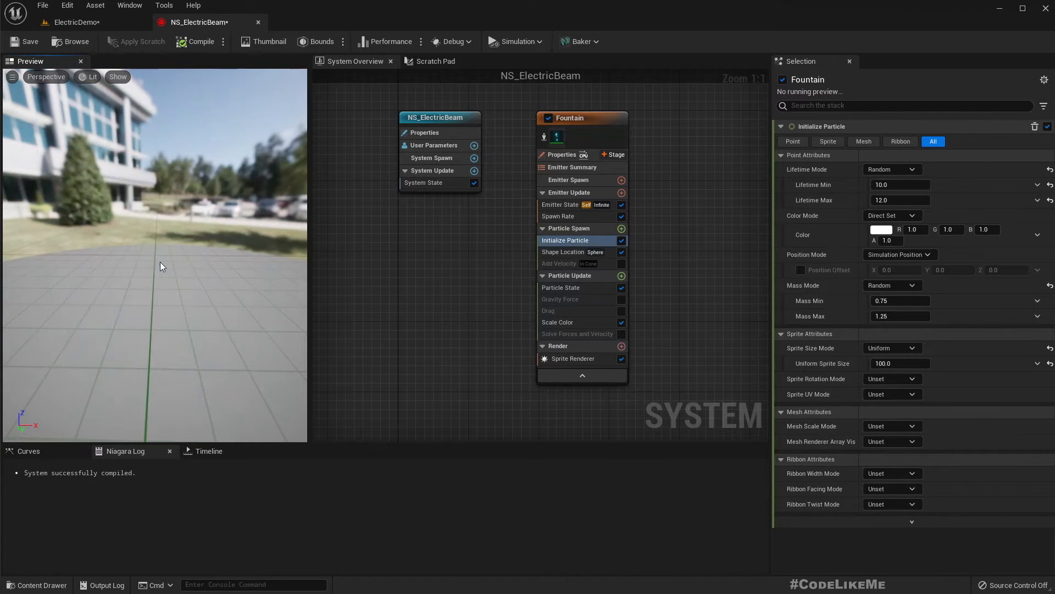
drag(160, 262, 157, 274)
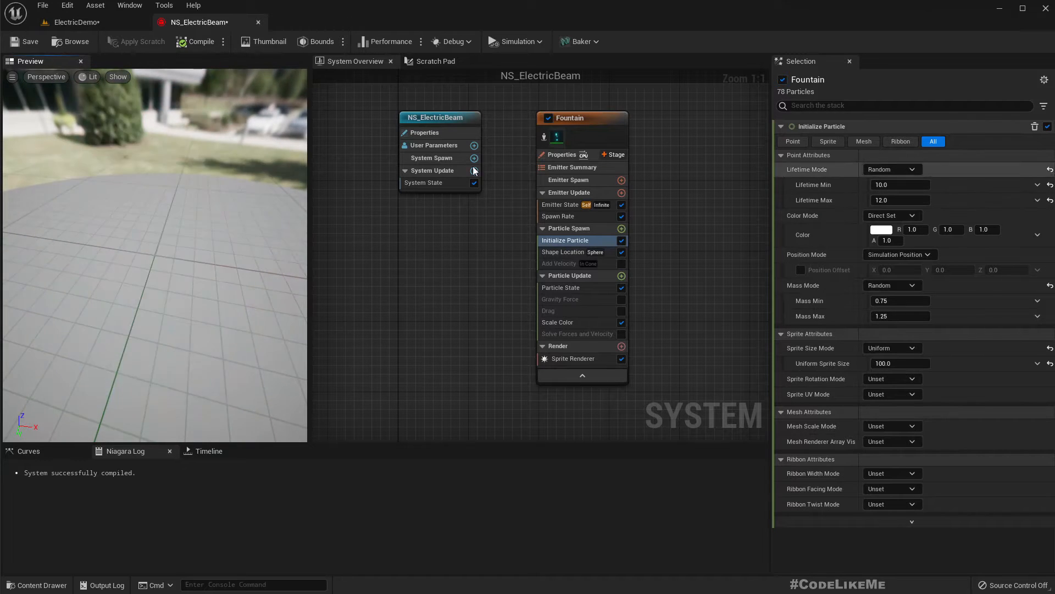
Step: Set the Fountain emitter's SpawnRate to 1
drag(160, 220, 171, 236)
scroll(169, 211, down, 5)
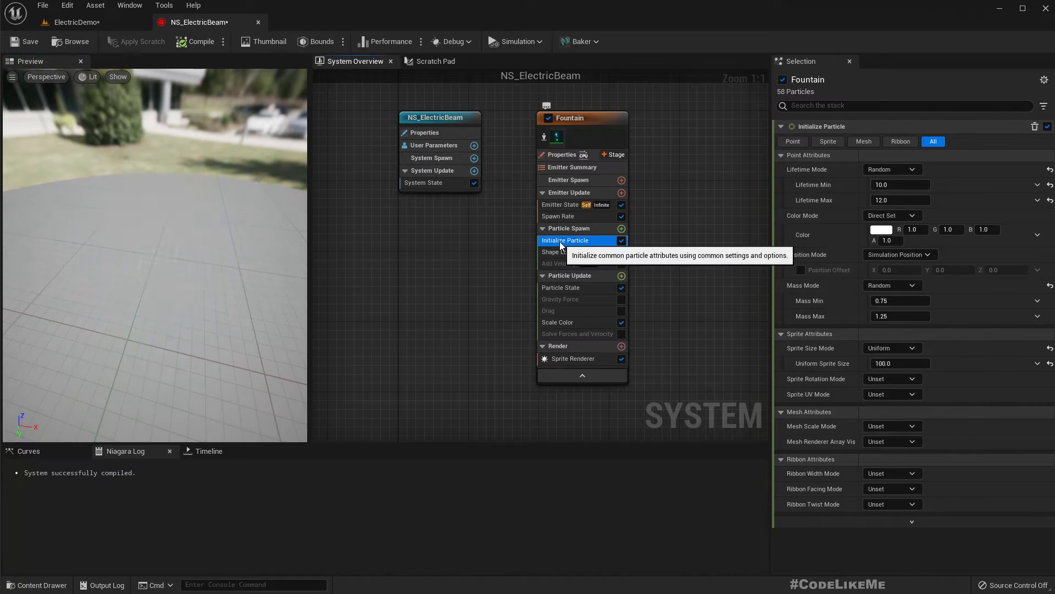
click(562, 217)
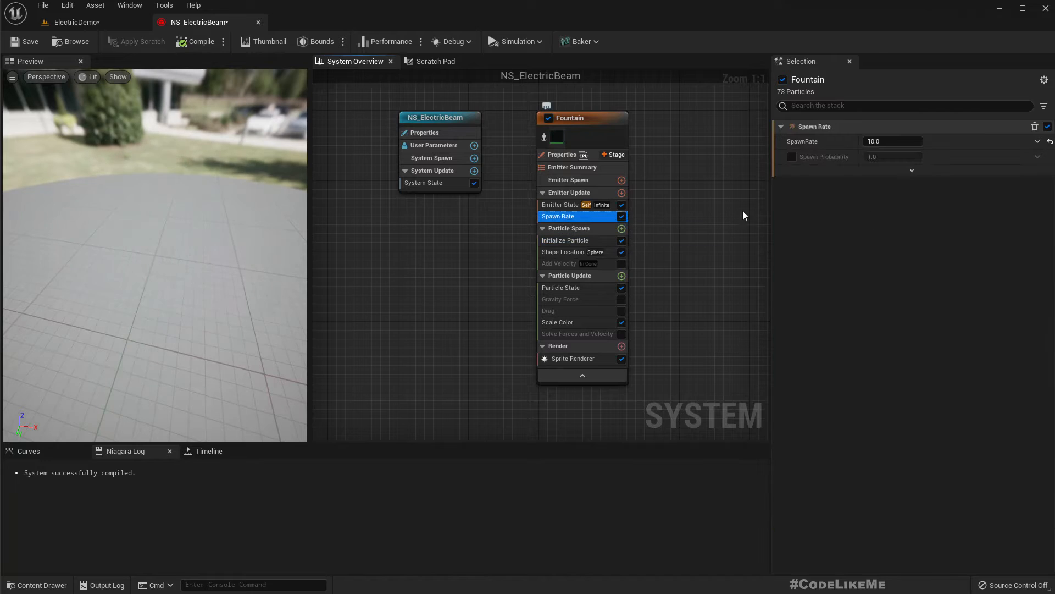
click(897, 142)
text(1)
key(Return)
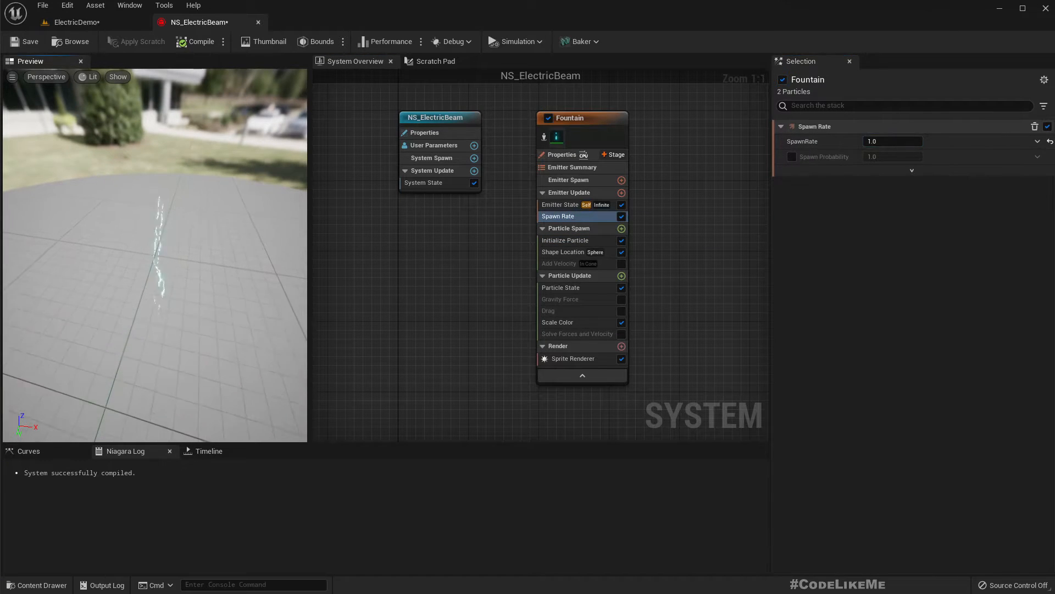
drag(146, 252, 158, 211)
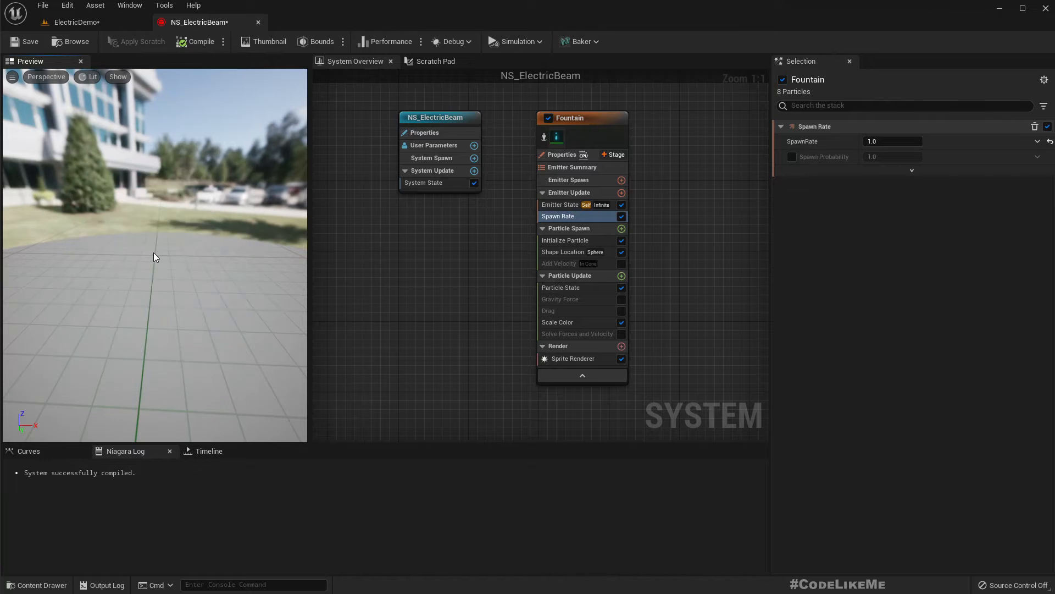
drag(154, 253, 244, 252)
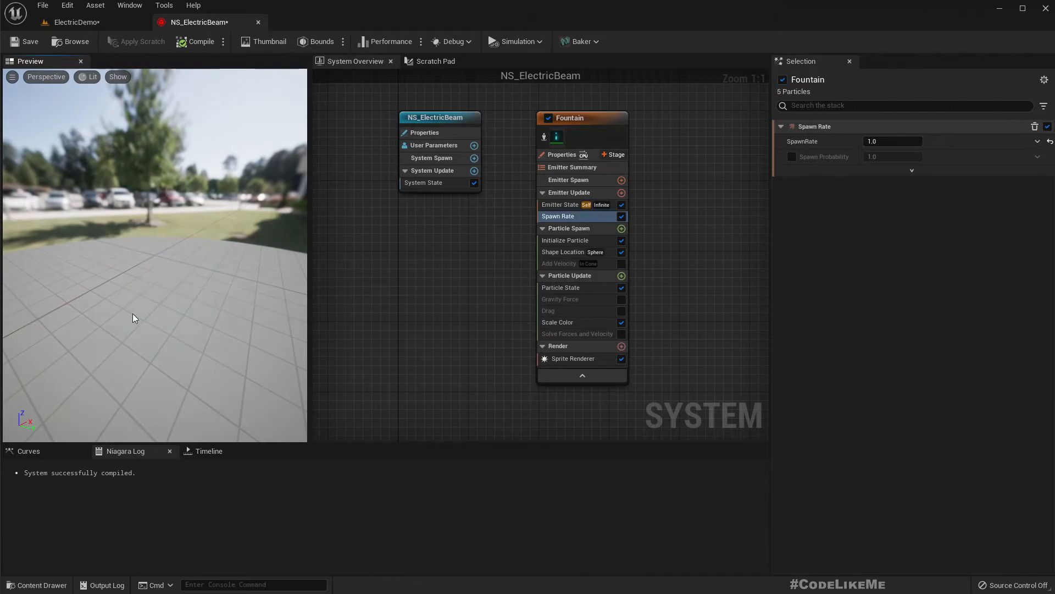
Step: Place NS_ElectricBeam in the ElectricDemo level between the duplicated cylinder stands and raise it to a Z location of 120
click(66, 46)
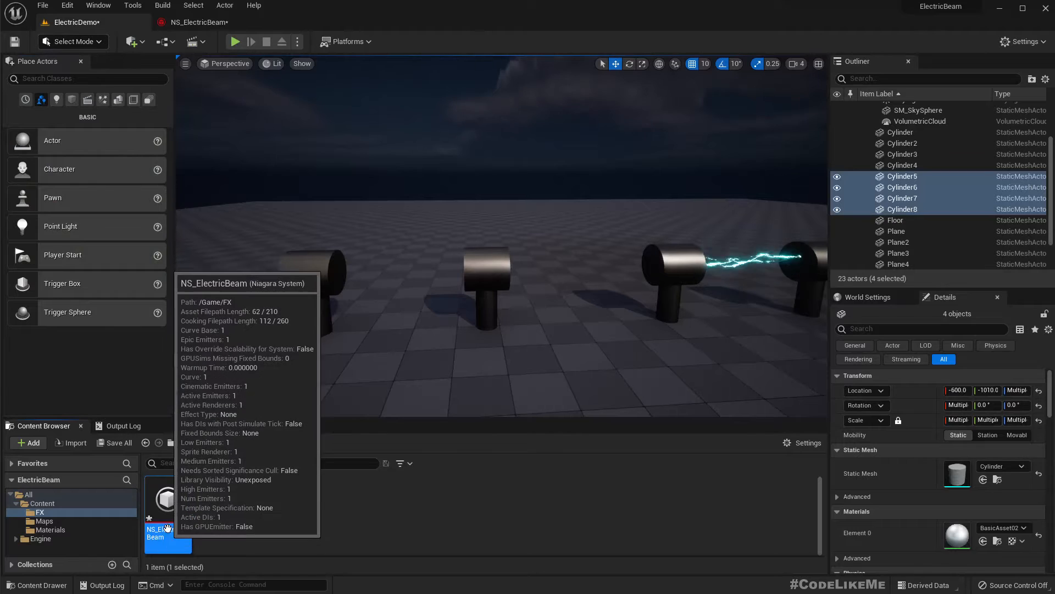
drag(381, 319, 382, 318)
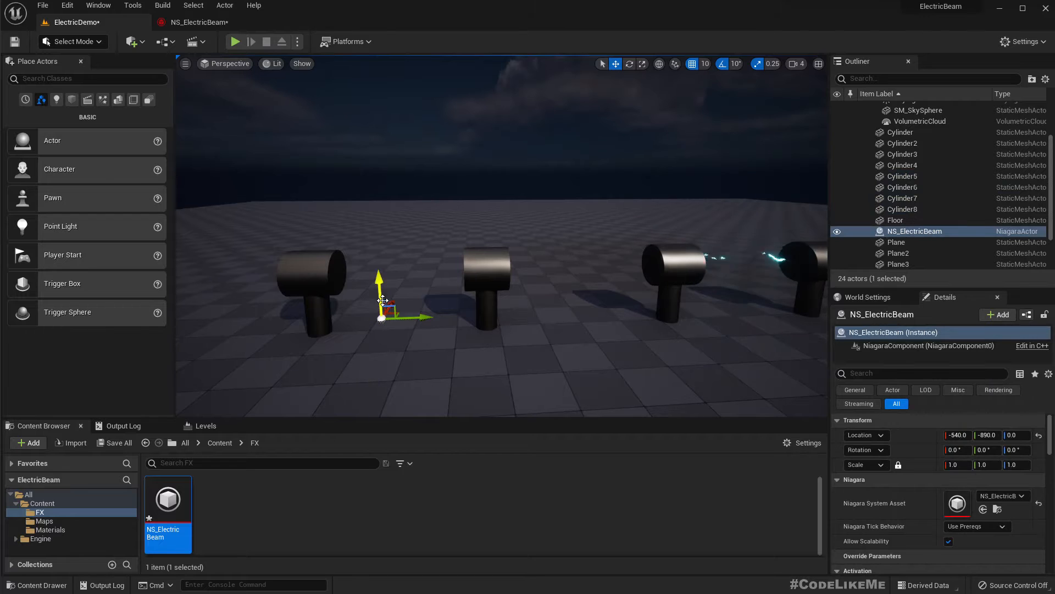
mouse_move(392, 272)
right_down()
mouse_move(390, 236)
mouse_move(389, 261)
right_up()
key(w)
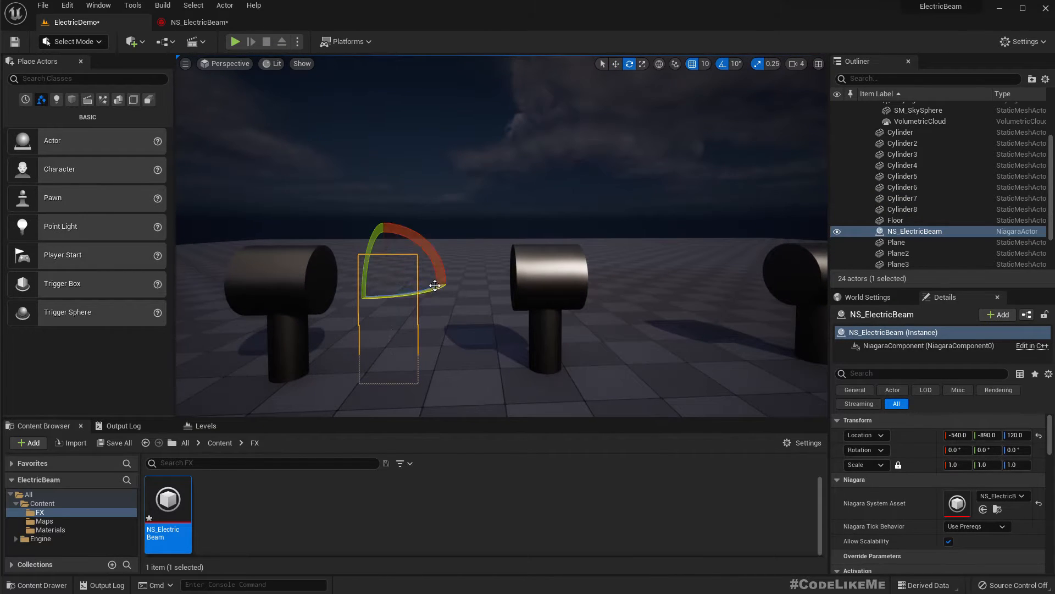
Step: Rotate the placed NS_ElectricBeam actor about 90° around its X axis
mouse_move(409, 243)
mouse_down()
mouse_move(406, 222)
mouse_move(412, 238)
mouse_up()
key(a)
right_drag(332, 132, 359, 131)
Step: Enable Local Space in the Fountain emitter's properties in the NS_ElectricBeam system
click(198, 22)
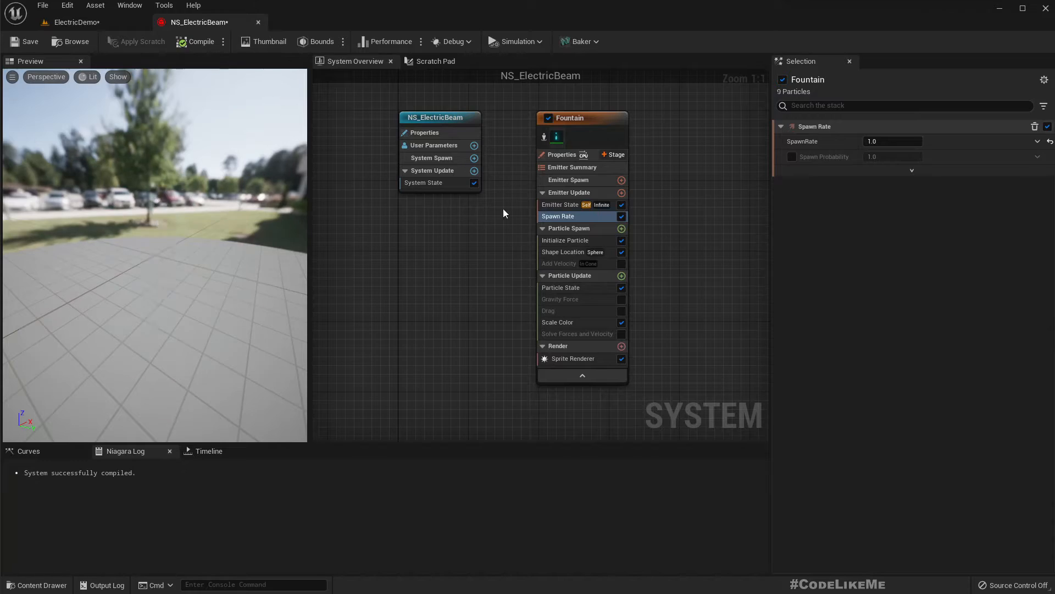
click(568, 156)
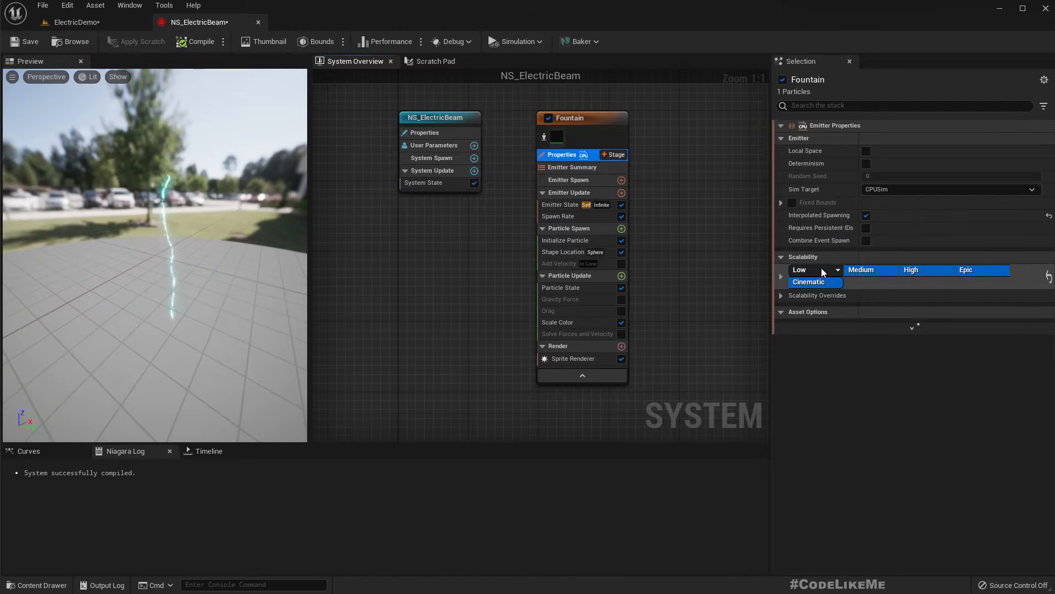
click(599, 169)
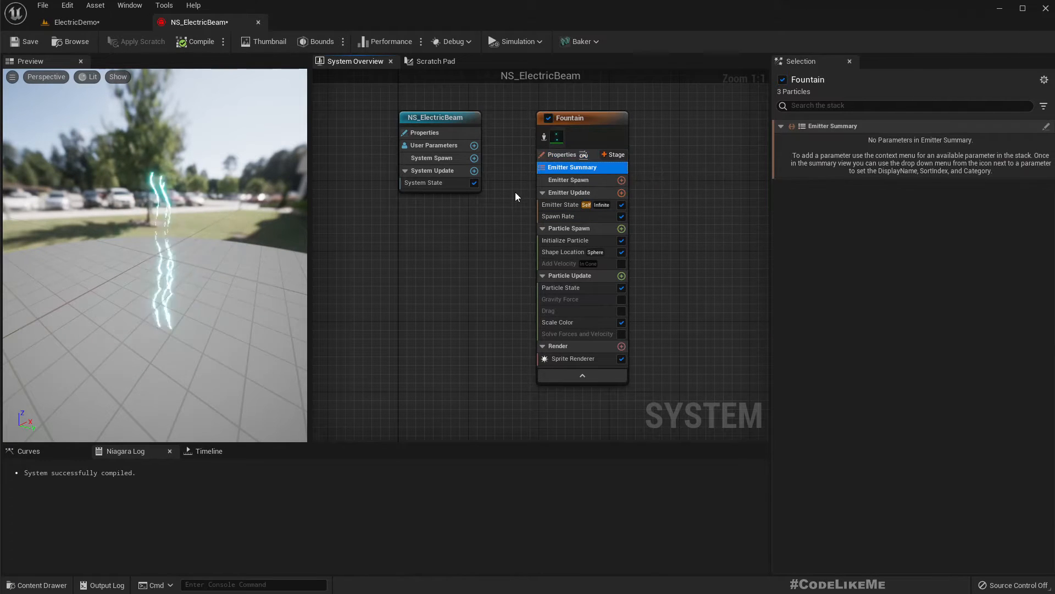
click(561, 154)
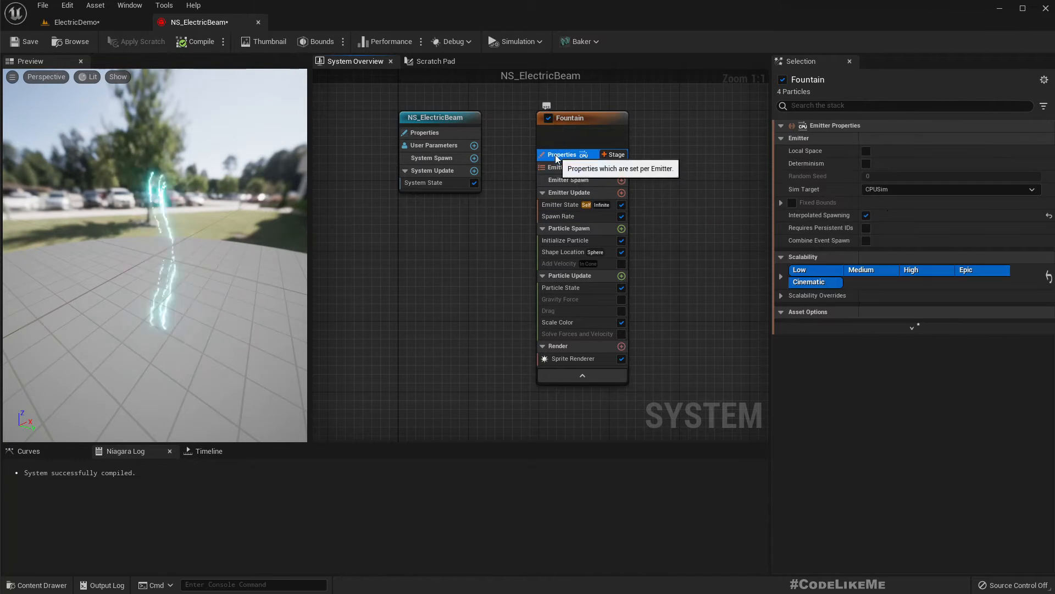
click(866, 152)
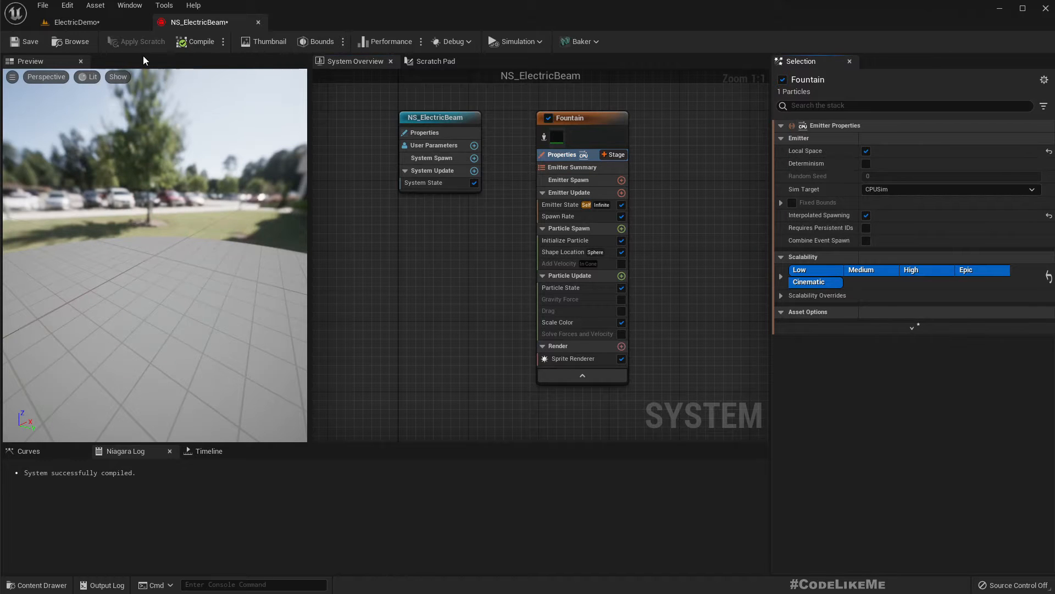
Step: Try rotating the placed NS_ElectricBeam actor about its X axis in the ElectricDemo level to change the beam's direction
click(82, 41)
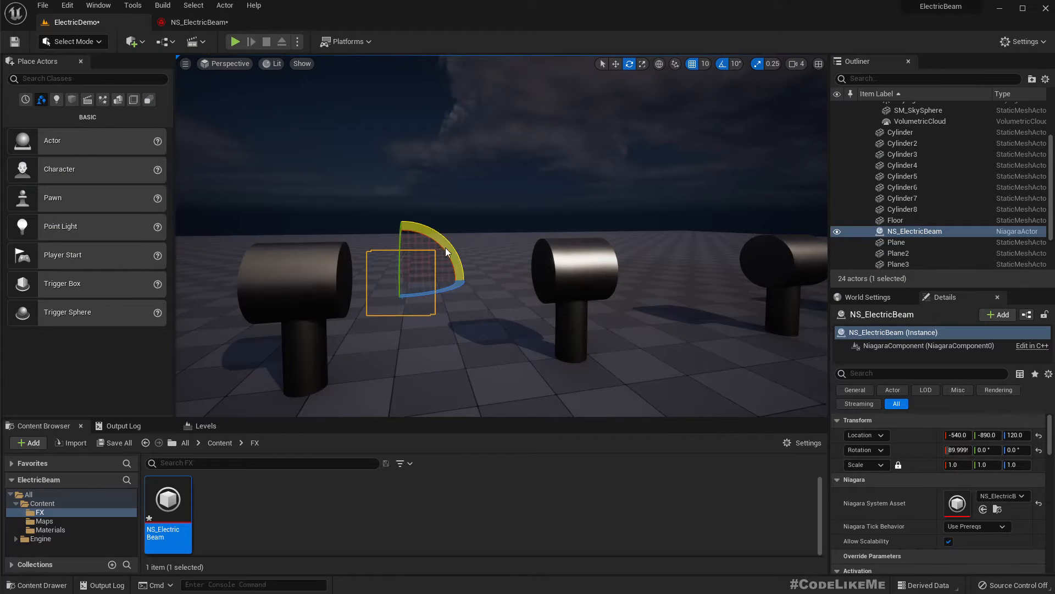
drag(446, 253, 429, 237)
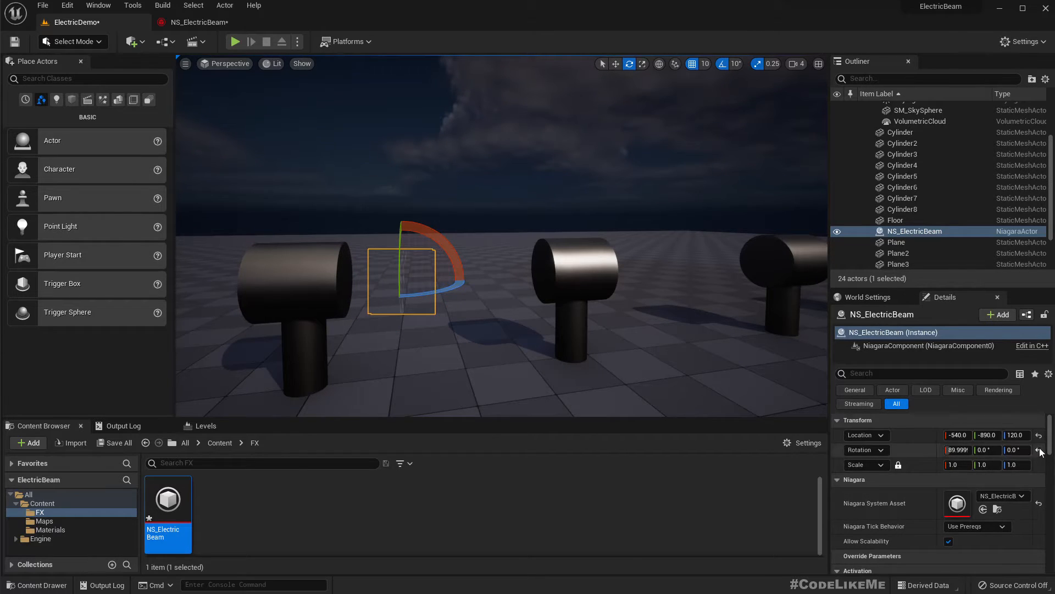
right_drag(453, 259, 360, 310)
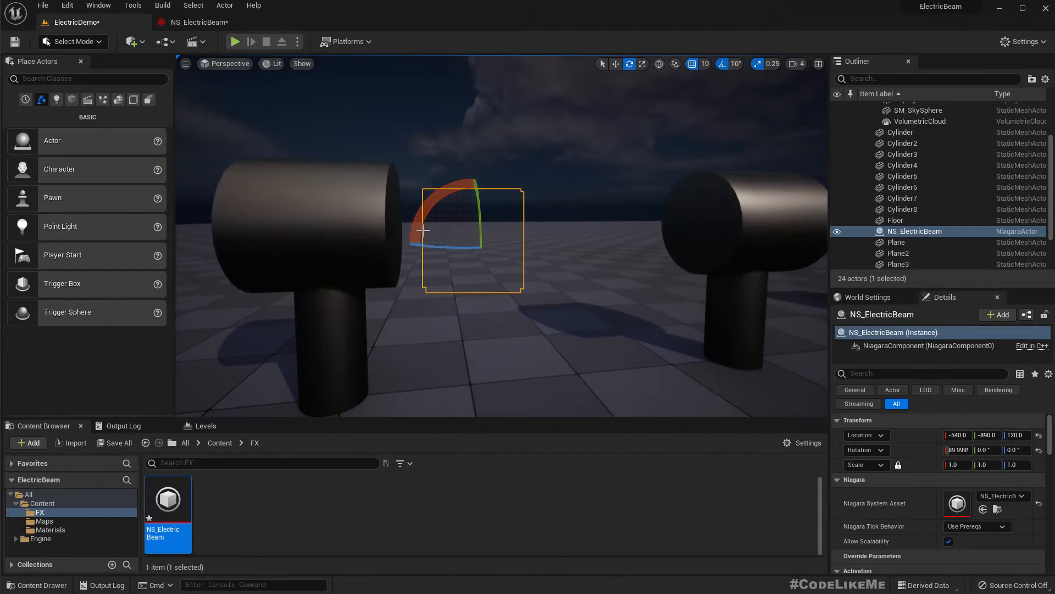
right_drag(674, 266, 643, 266)
key(w)
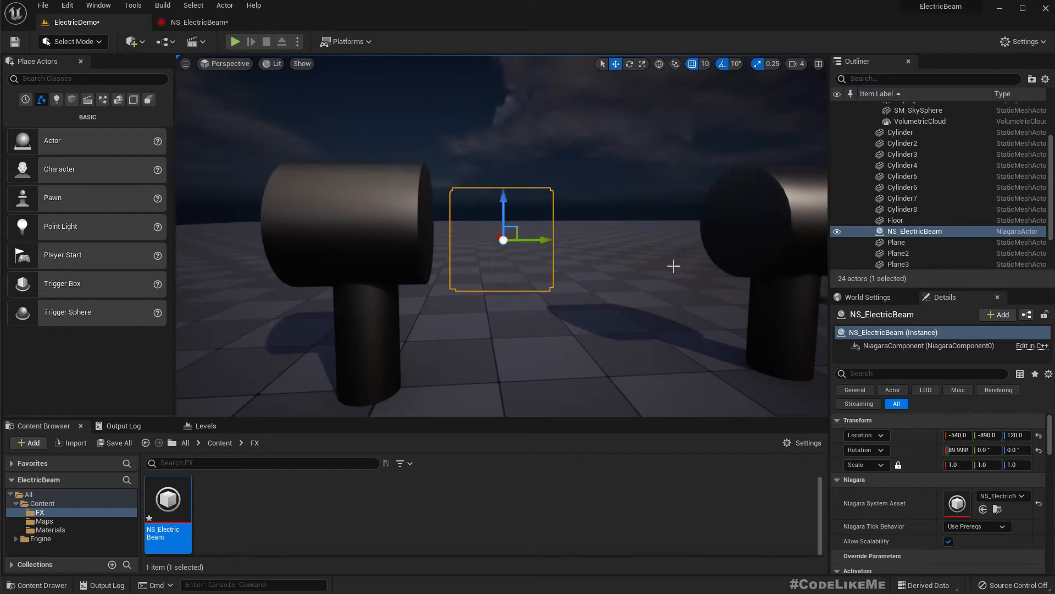
mouse_move(460, 196)
mouse_down()
mouse_move(479, 187)
mouse_move(466, 194)
mouse_up()
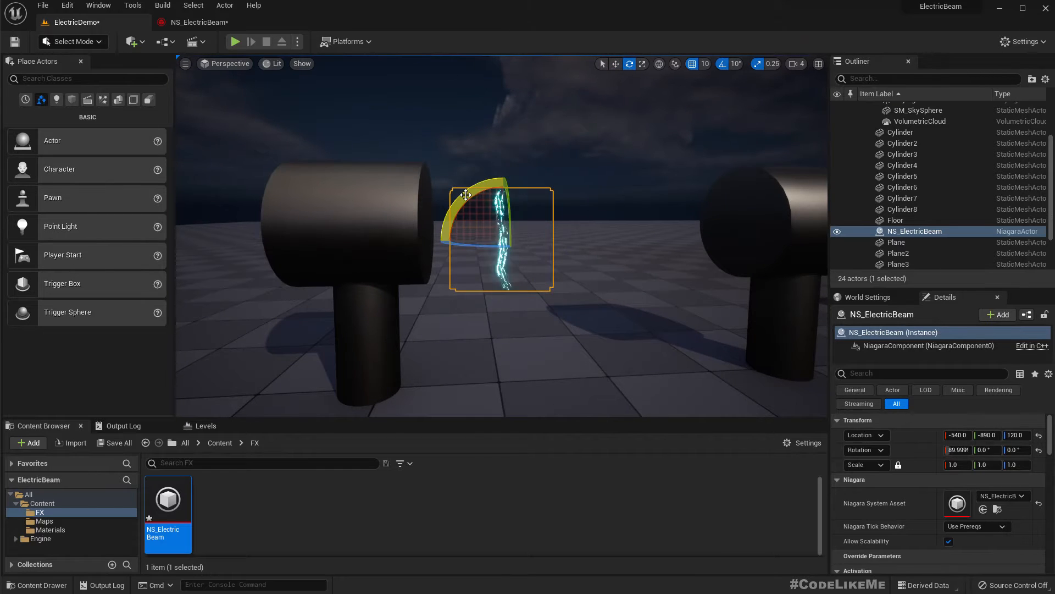
Step: Set the Sprite Rotation Mode in the Fountain emitter's Initialize Particle module to Direct Angle (Degrees) with an angle of 90
click(174, 24)
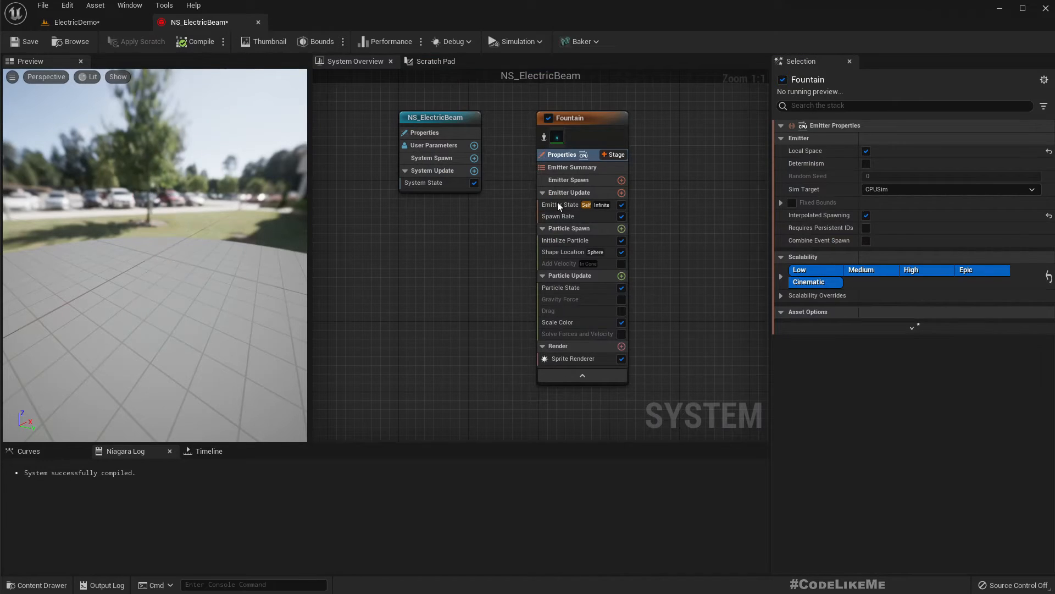
click(558, 242)
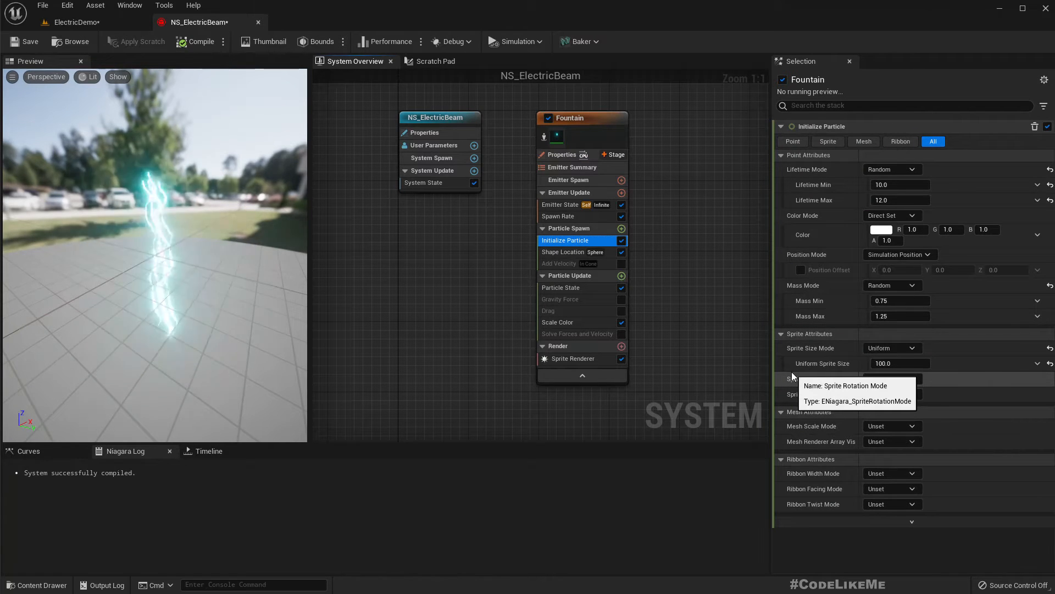
click(891, 378)
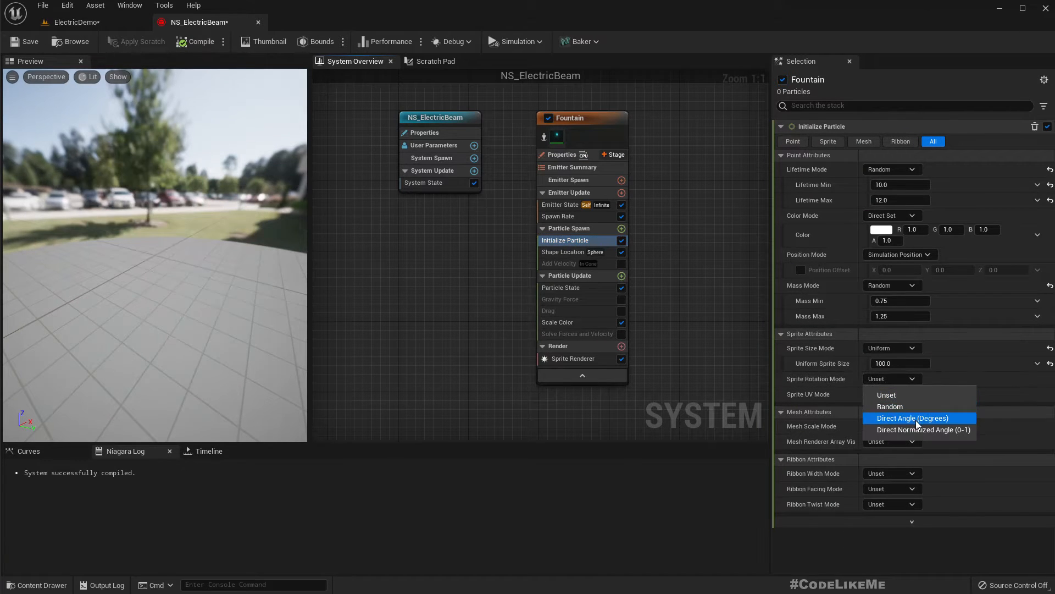
click(915, 419)
click(897, 394)
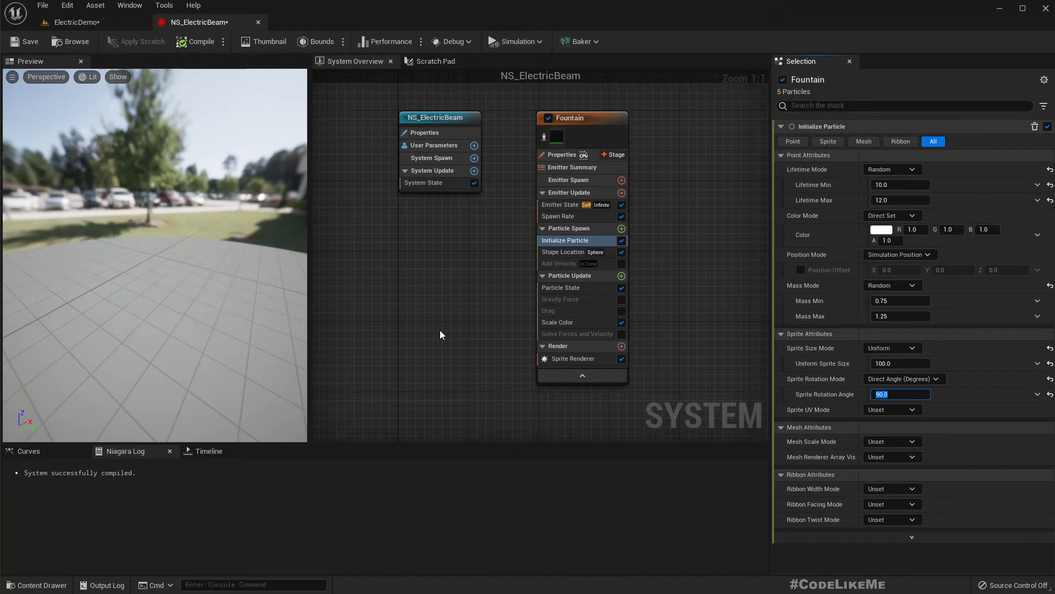
Step: Rotate the NS_ElectricBeam actor in the ElectricDemo level about its Z axis to -20°
click(82, 22)
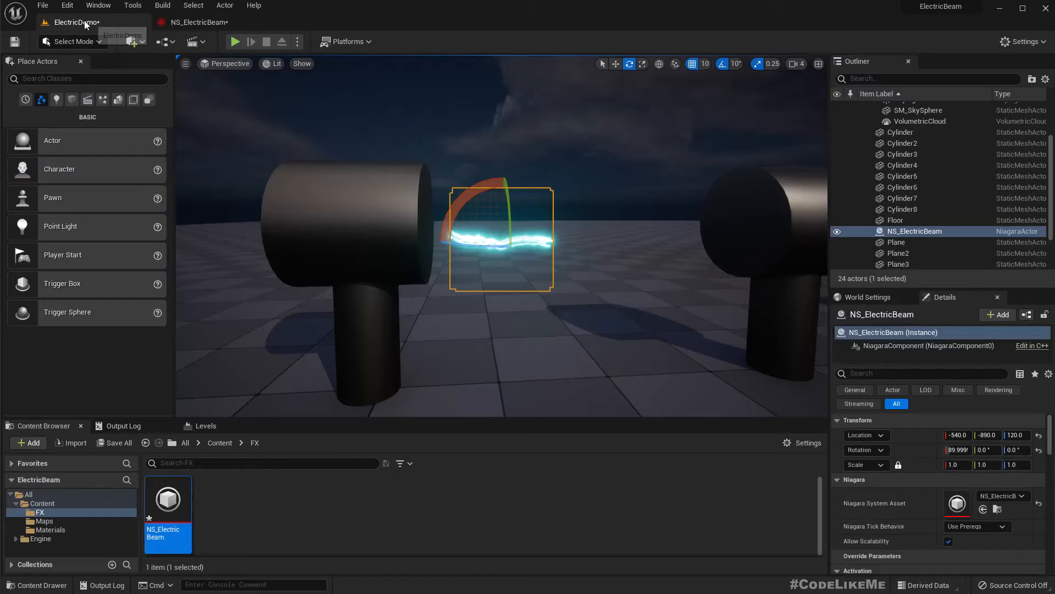
right_drag(614, 336, 466, 345)
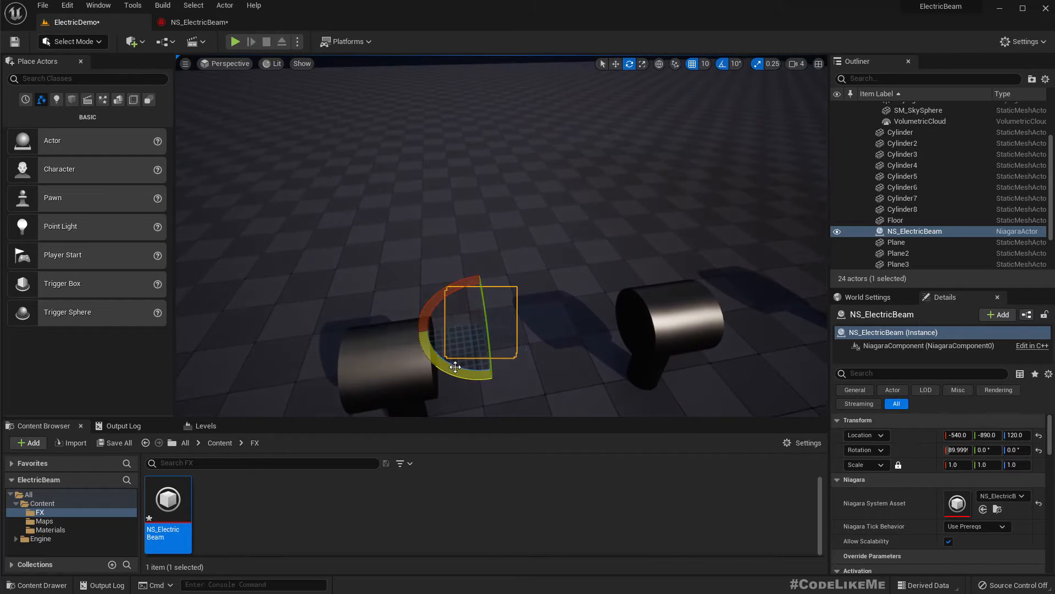
drag(455, 366, 423, 362)
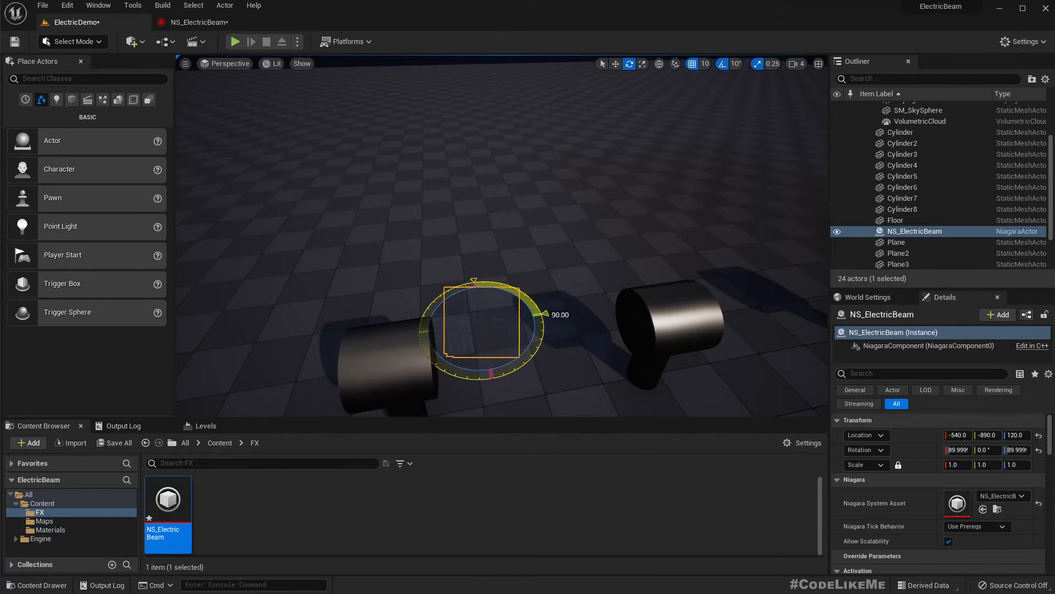
right_drag(519, 334, 497, 398)
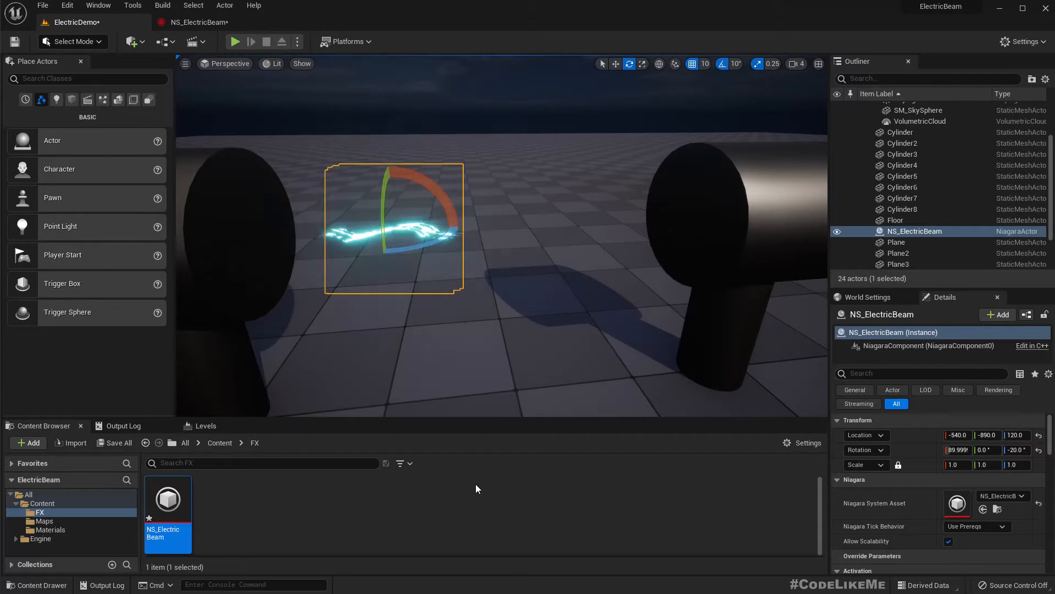
Step: Try a uniform scale of 2.0 on the NS_ElectricBeam actor, then reset its scale to the default
click(963, 463)
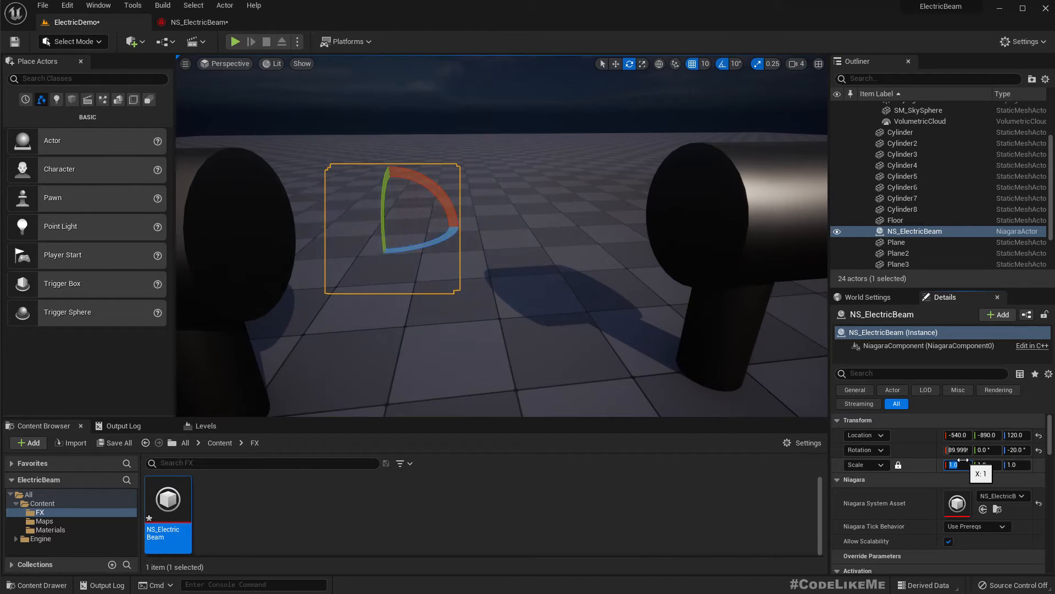
key(Return)
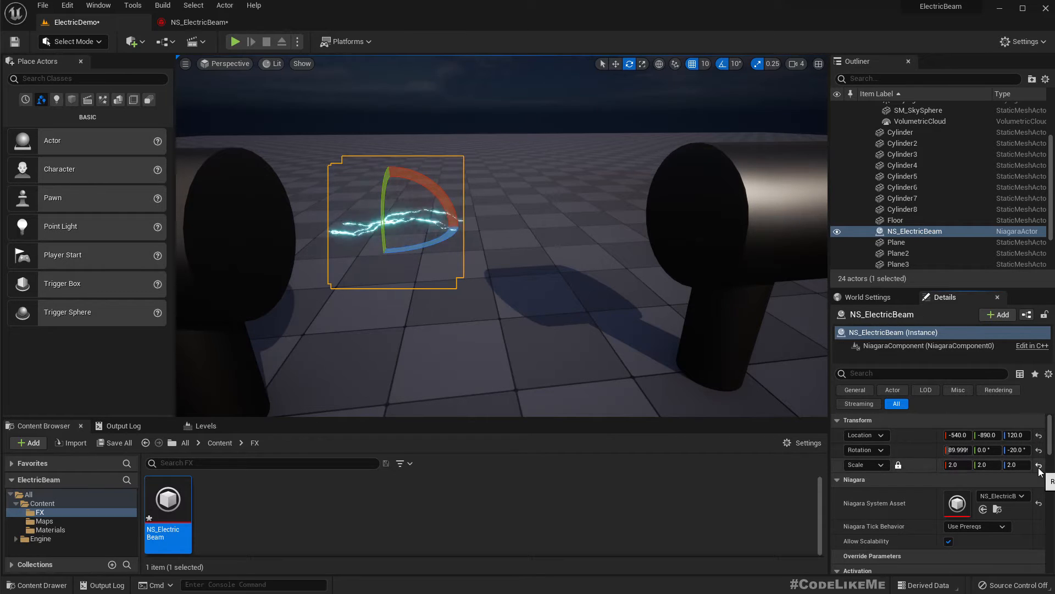
key(f)
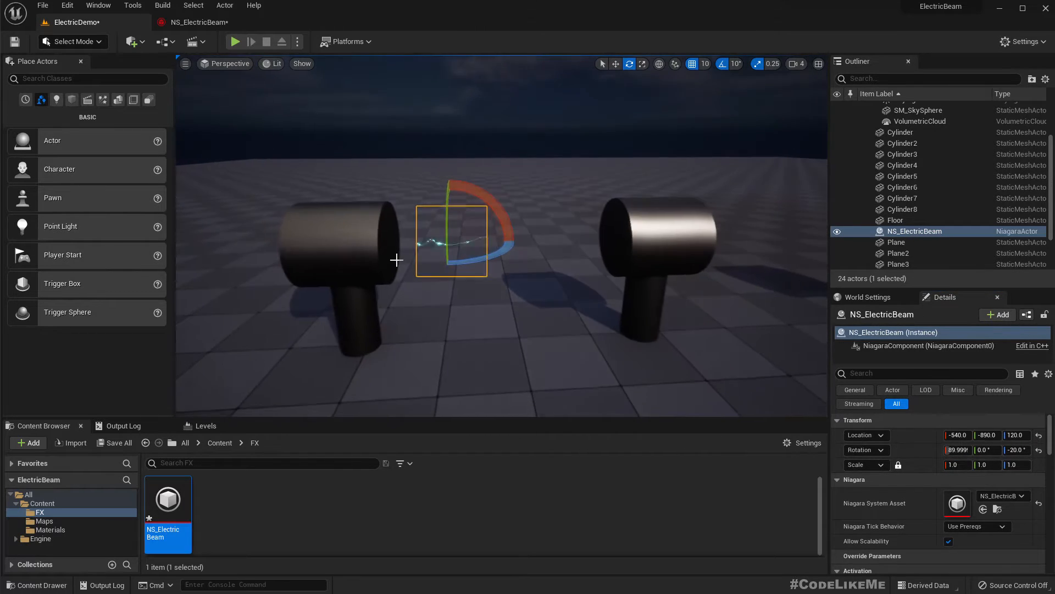
Step: Set the Uniform Sprite Size in the Fountain emitter's Initialize Particle module to 400
click(189, 26)
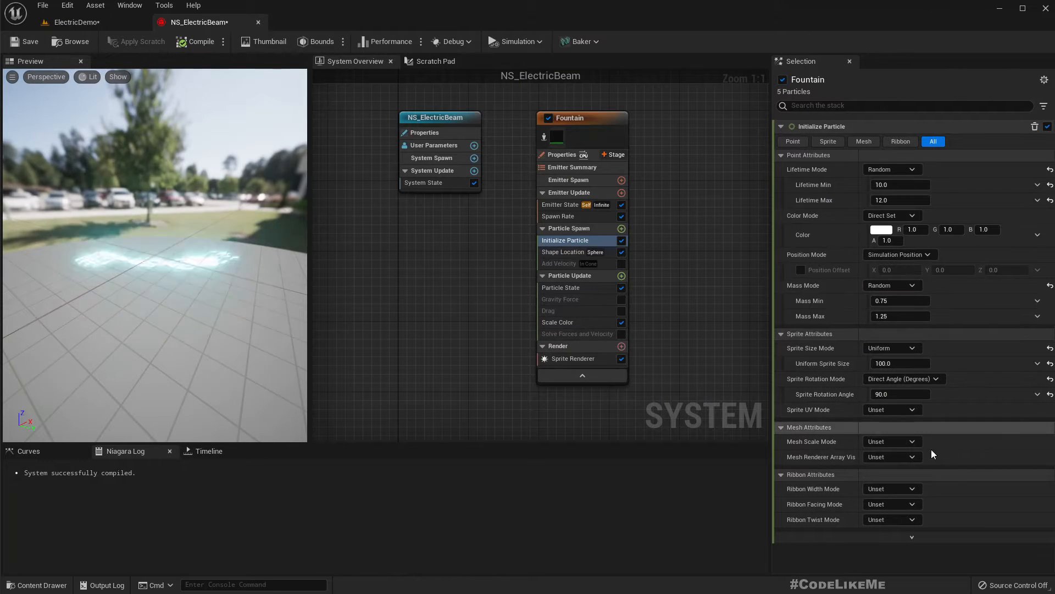
click(568, 240)
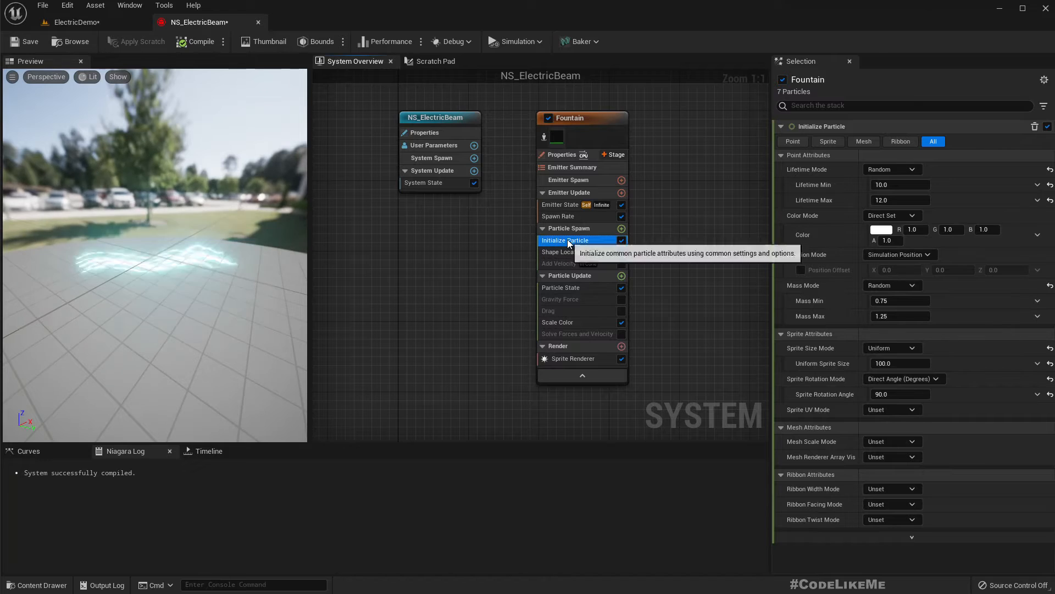
click(899, 364)
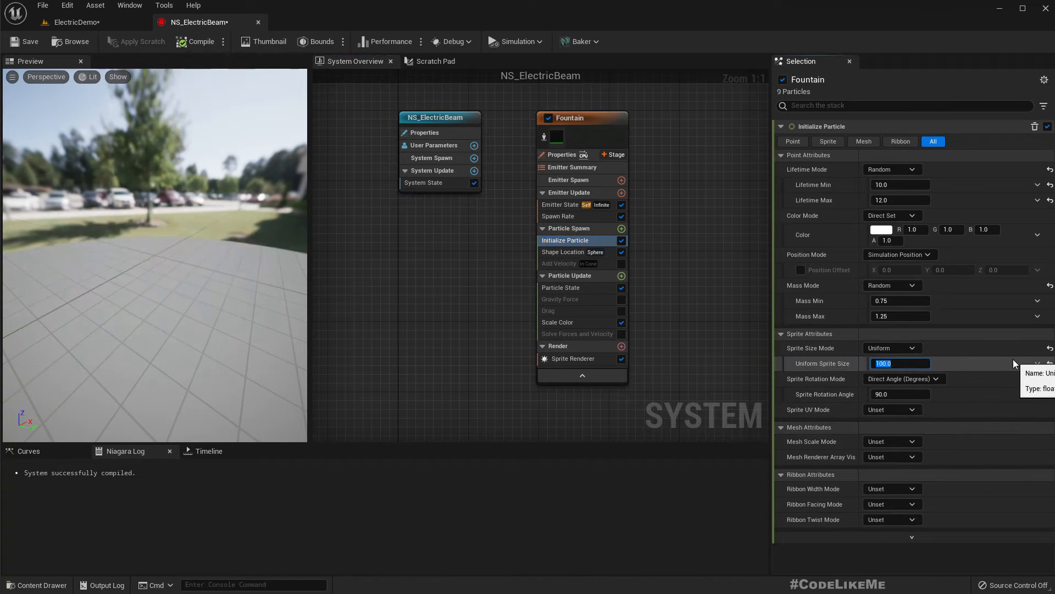
key(Home)
key(Delete)
text(4)
key(Return)
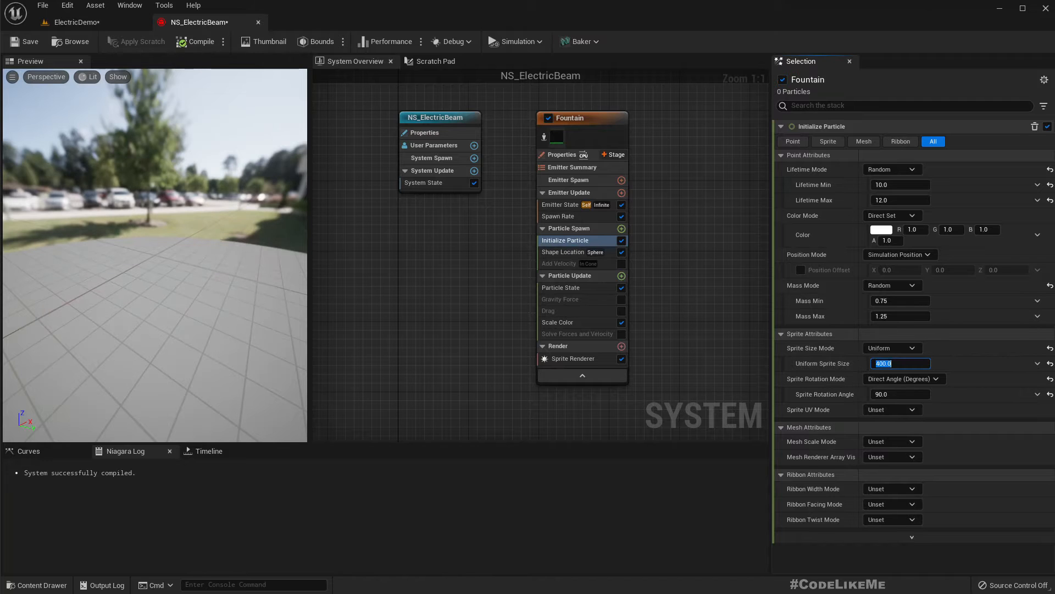
Step: Move the NS_ElectricBeam actor in the ElectricDemo level to Y -820 and Z 140 so the beam spans the two cylinder stands
click(77, 22)
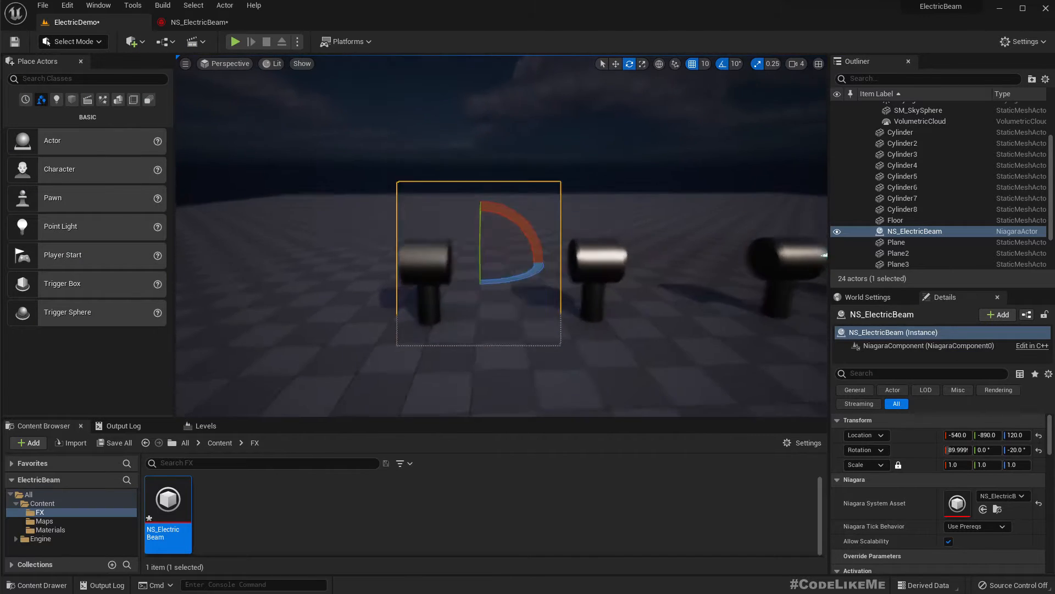
key(w)
right_drag(488, 226, 511, 226)
key(w)
drag(456, 238, 497, 237)
key(q)
right_drag(535, 257, 521, 243)
key(e)
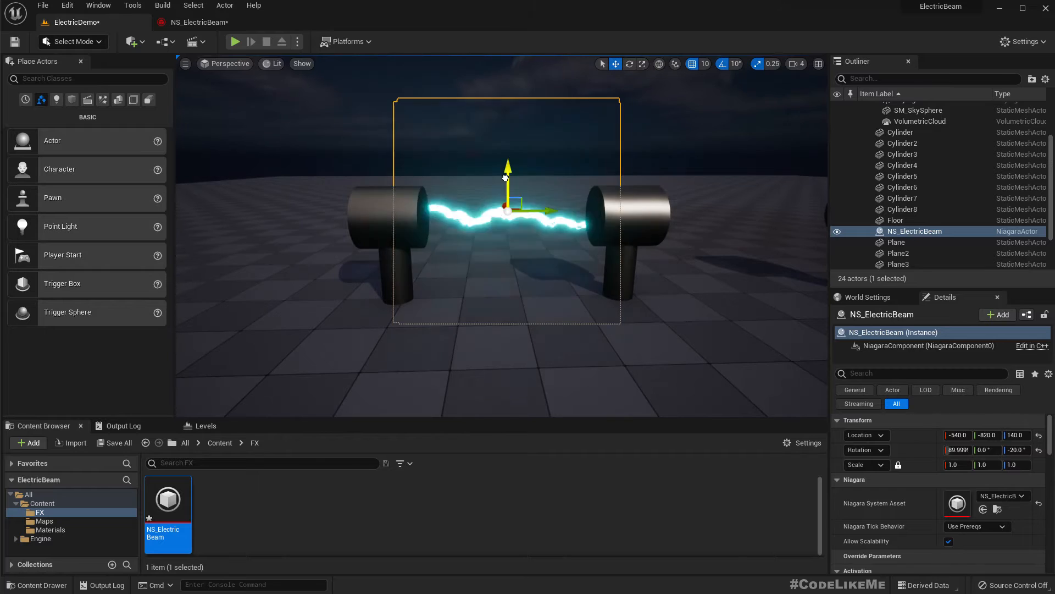
Step: Shift the NS_ElectricBeam actor to an X location of -600 and check the beam between the stands from several angles
mouse_move(539, 211)
right_down()
mouse_move(525, 184)
mouse_move(536, 208)
mouse_move(530, 197)
right_up()
scroll(537, 207, up, 5)
scroll(537, 207, down, 4)
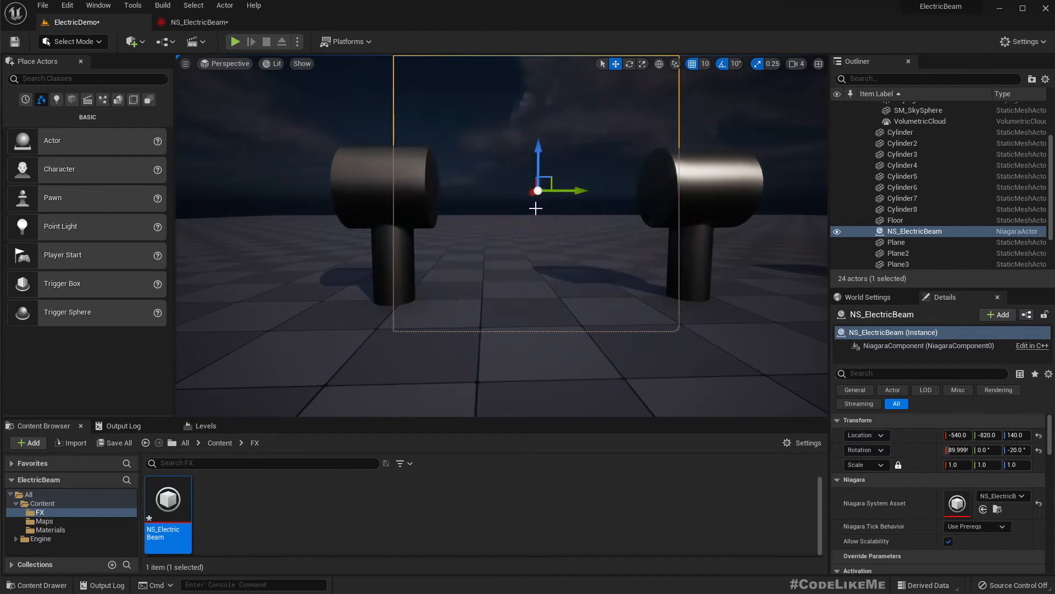
alt+drag(536, 209, 576, 230)
right_drag(638, 253, 559, 248)
key(a)
key(a)
key(a)
key(d)
key(s)
key(d)
key(q)
key(w)
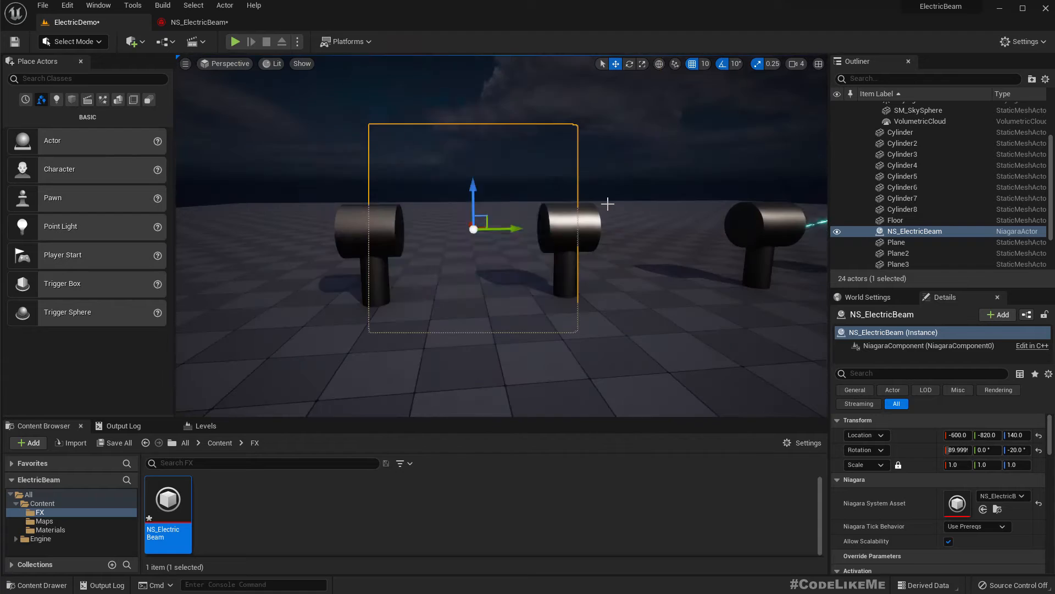
Step: Try the Face Camera Distance Blend facing mode in the Fountain emitter's Sprite Renderer, then reset it to the default
click(189, 22)
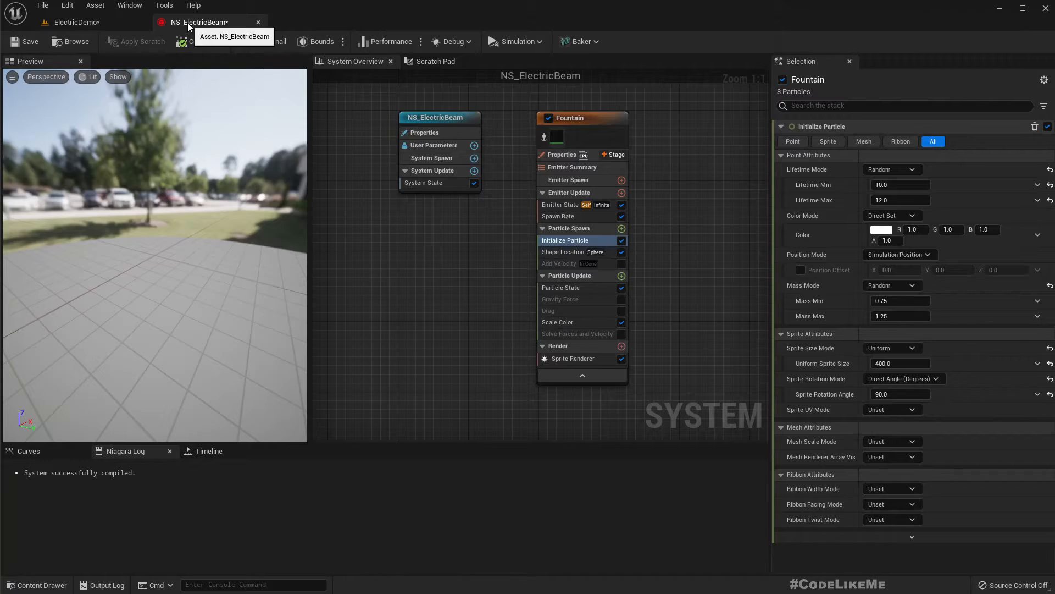
click(566, 360)
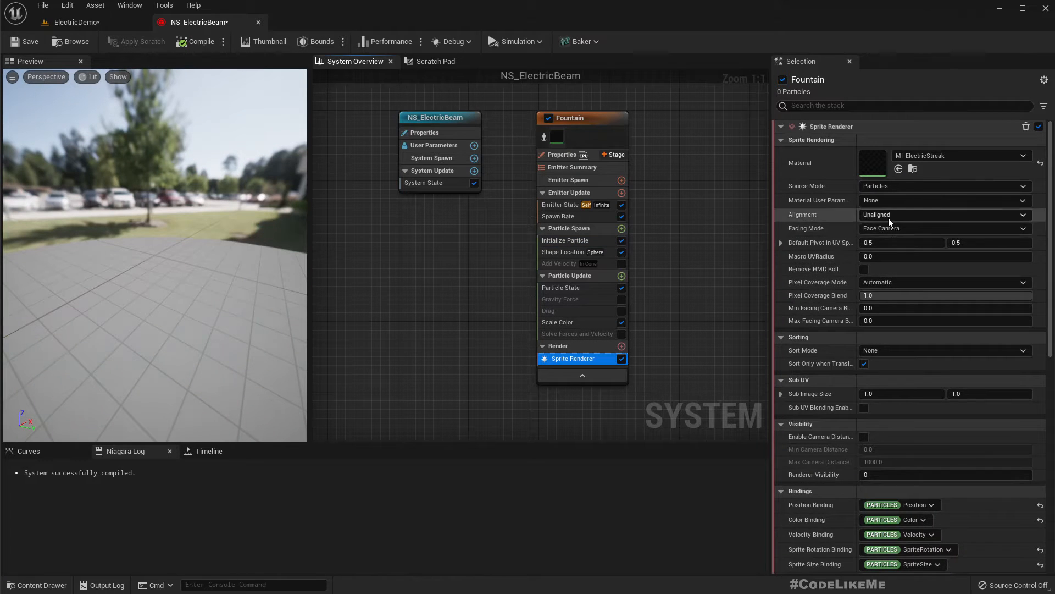
click(911, 228)
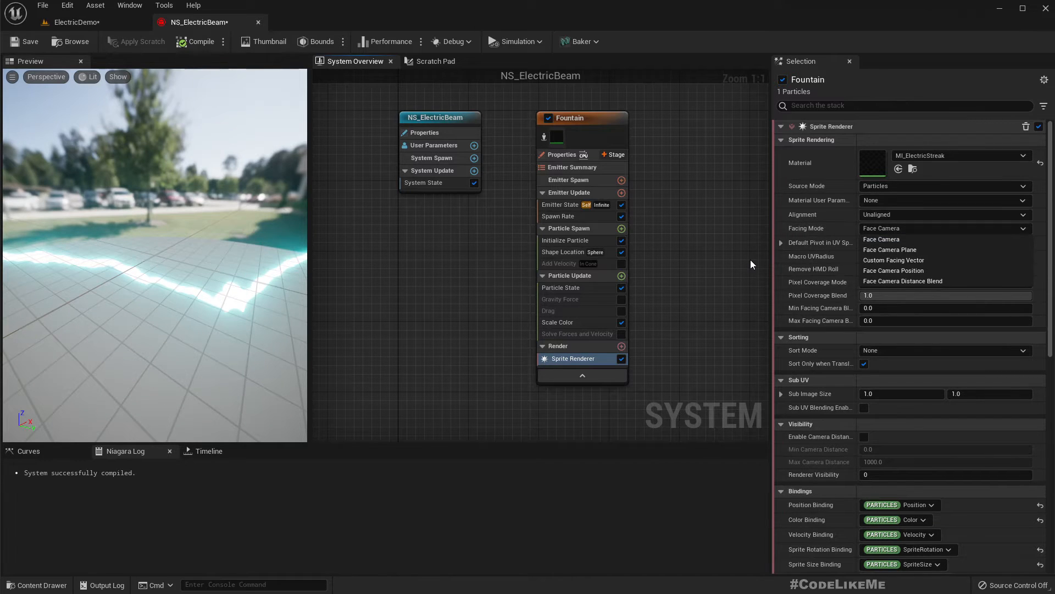
click(903, 281)
click(899, 229)
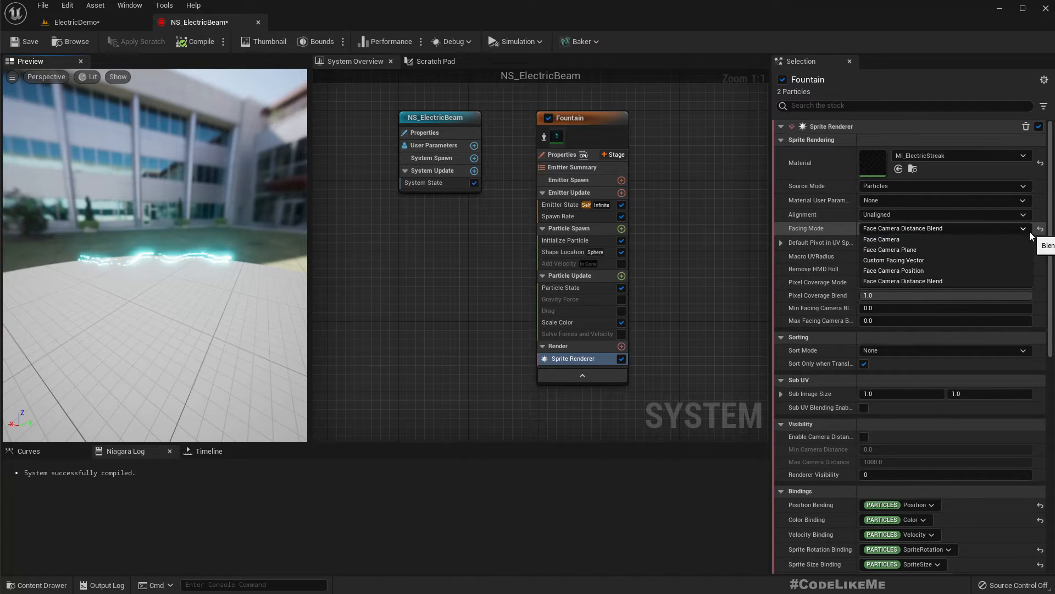
click(1039, 228)
Step: Try the Custom Facing Vector facing mode in the Sprite Renderer and check the beam in the ElectricDemo level
click(878, 228)
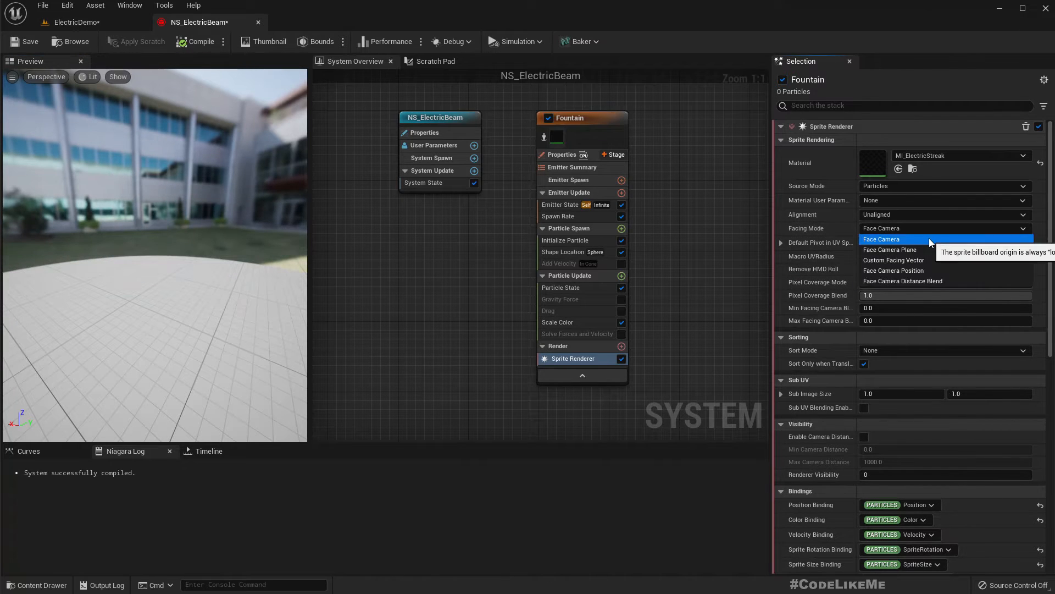
click(888, 227)
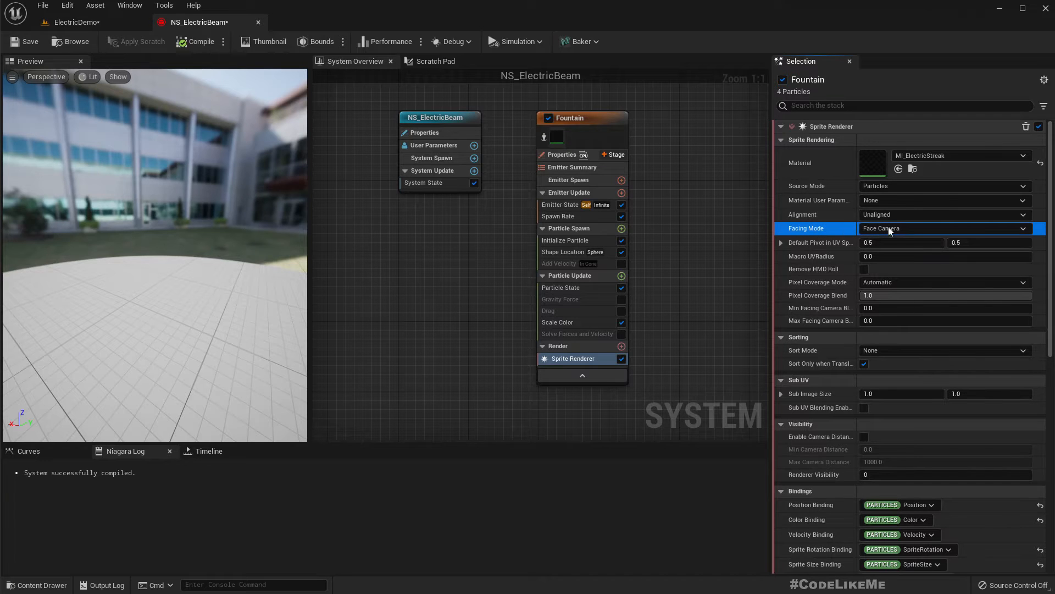
click(927, 227)
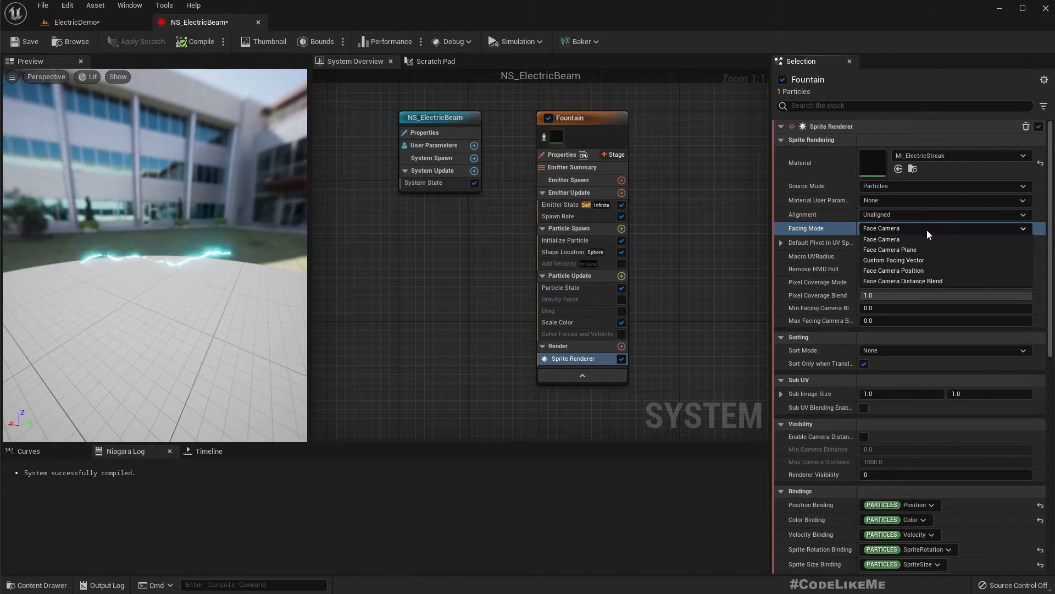
click(909, 261)
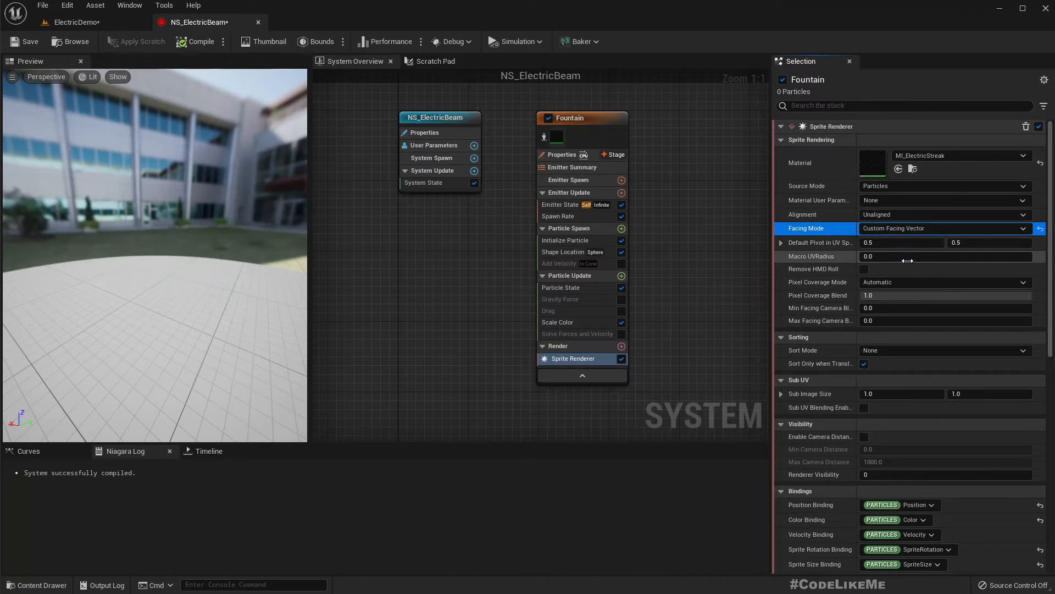
click(71, 23)
right_drag(502, 235, 481, 290)
Step: Restore the Sprite Renderer's Facing Mode to Face Camera and return to the ElectricDemo level
click(190, 22)
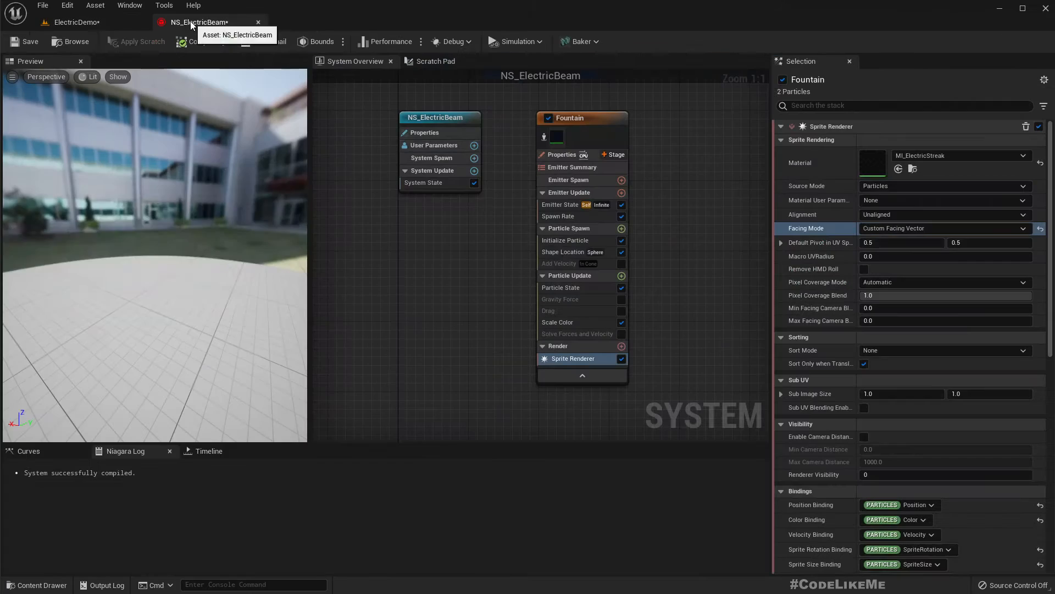
right_click(545, 254)
click(460, 272)
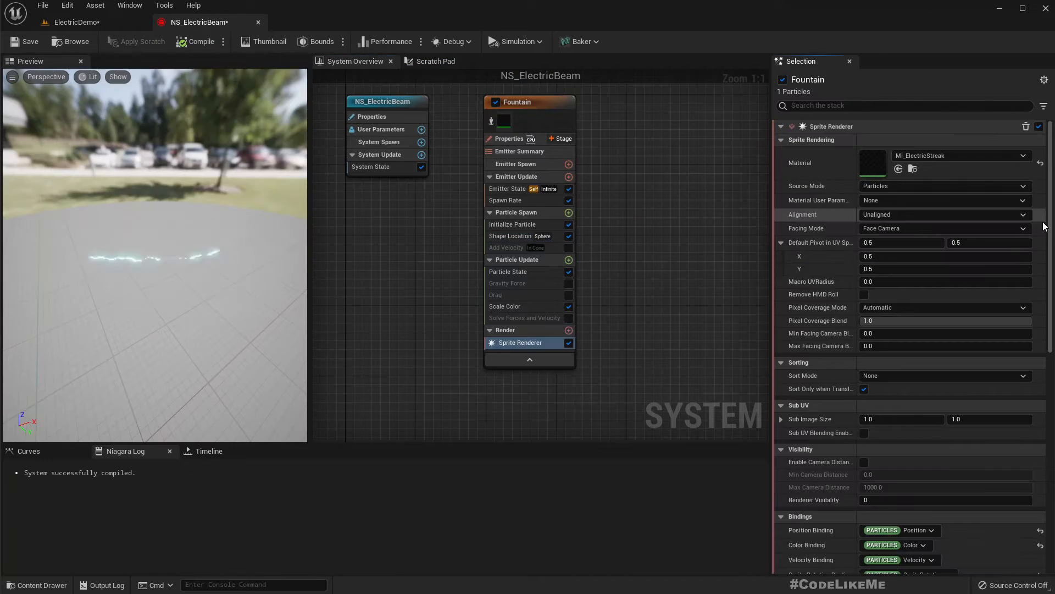
click(120, 16)
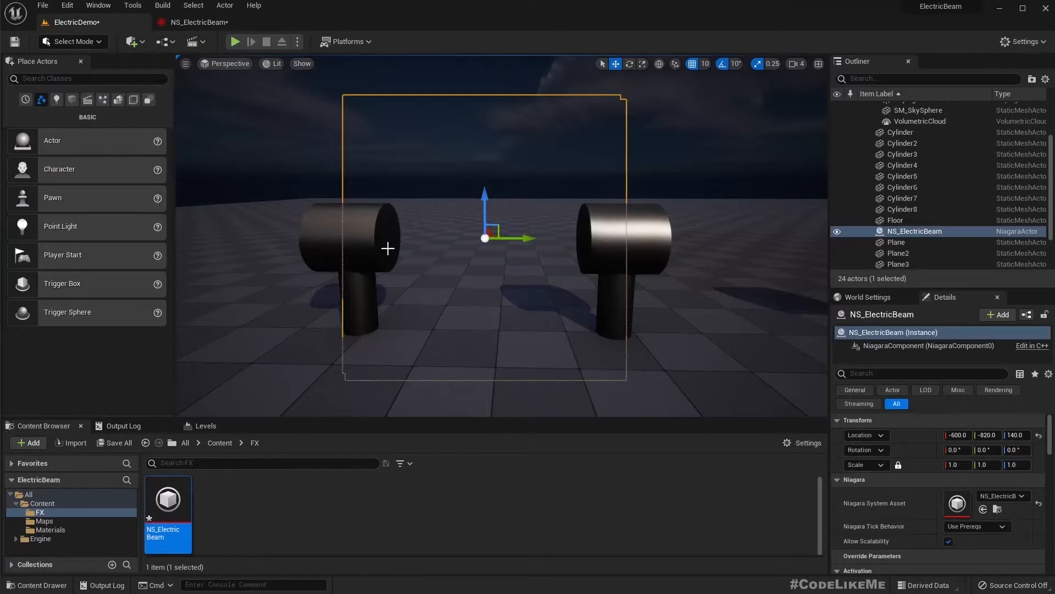
Step: Set the Sprite Renderer's Alignment to Custom Alignment and Facing Mode to Custom Facing Vector, and check the beam in the ElectricDemo level
right_drag(473, 220, 264, 218)
click(187, 23)
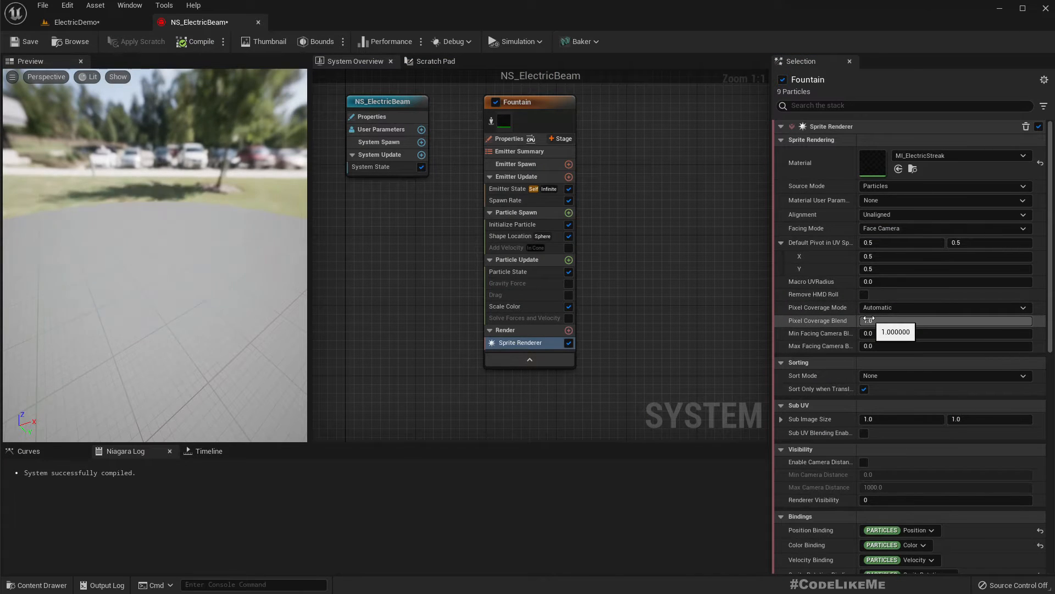
click(522, 346)
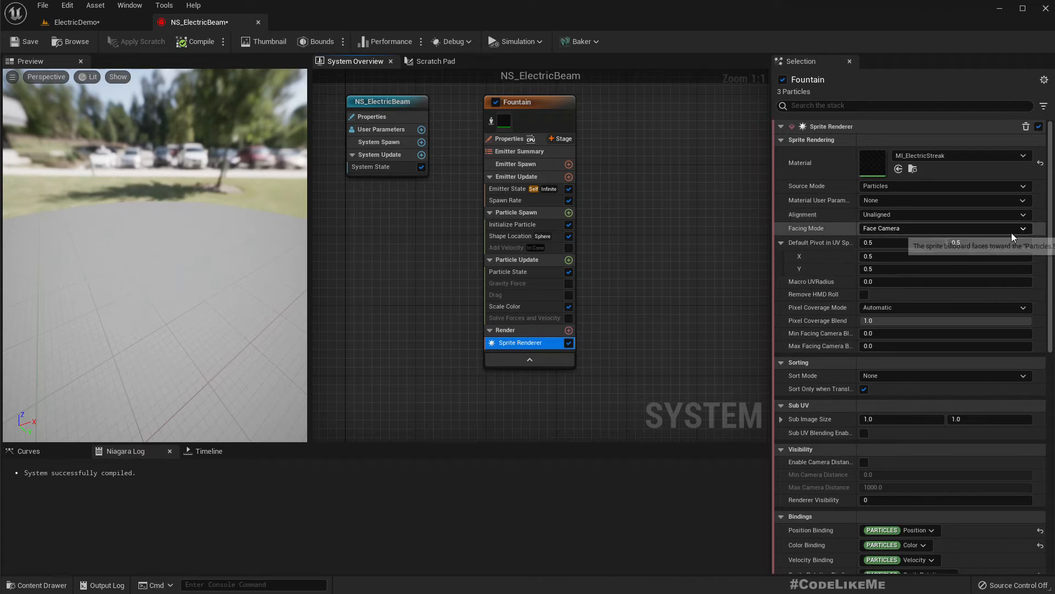
click(981, 215)
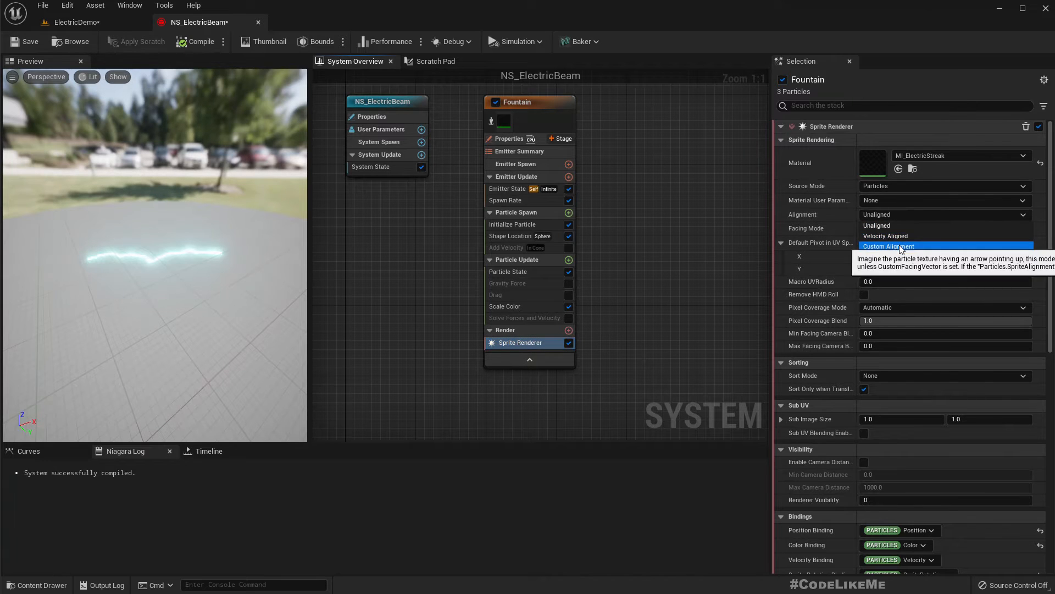
click(889, 246)
click(898, 228)
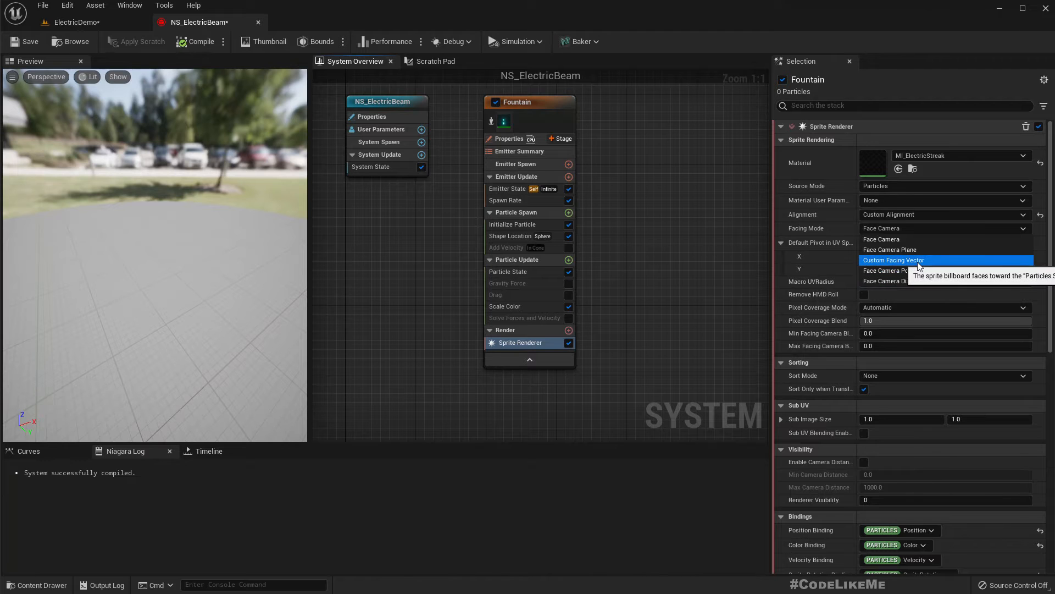
click(918, 263)
drag(175, 221, 226, 231)
click(77, 22)
right_drag(440, 177, 395, 173)
mouse_move(254, 78)
right_down()
mouse_move(308, 79)
mouse_move(230, 80)
mouse_move(254, 78)
right_up()
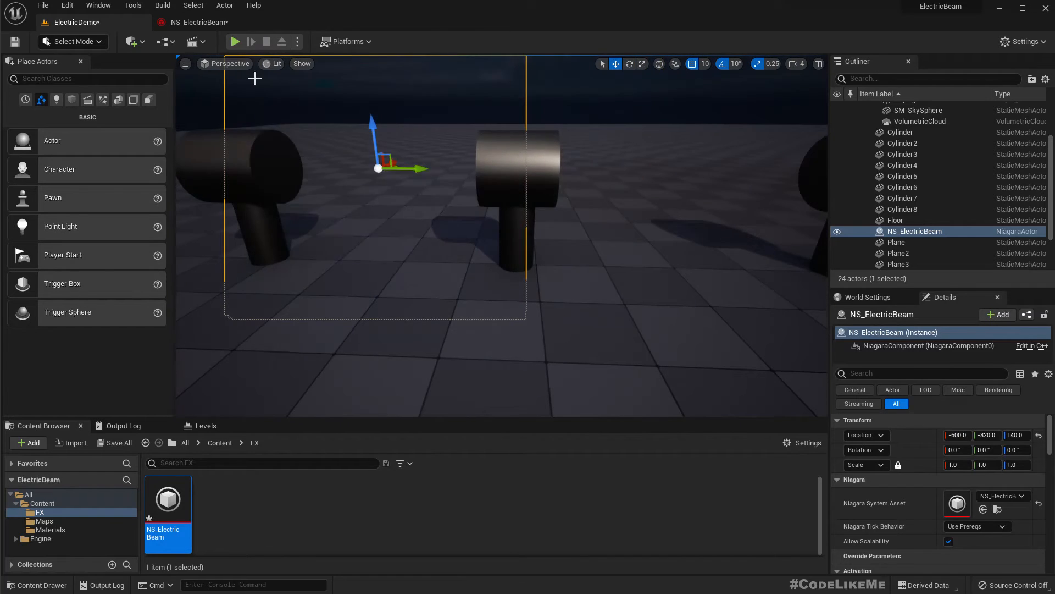
Step: Add a Sprite Facing and Alignment module to the Fountain emitter's Particle Spawn group in NS_ElectricBeam
click(176, 25)
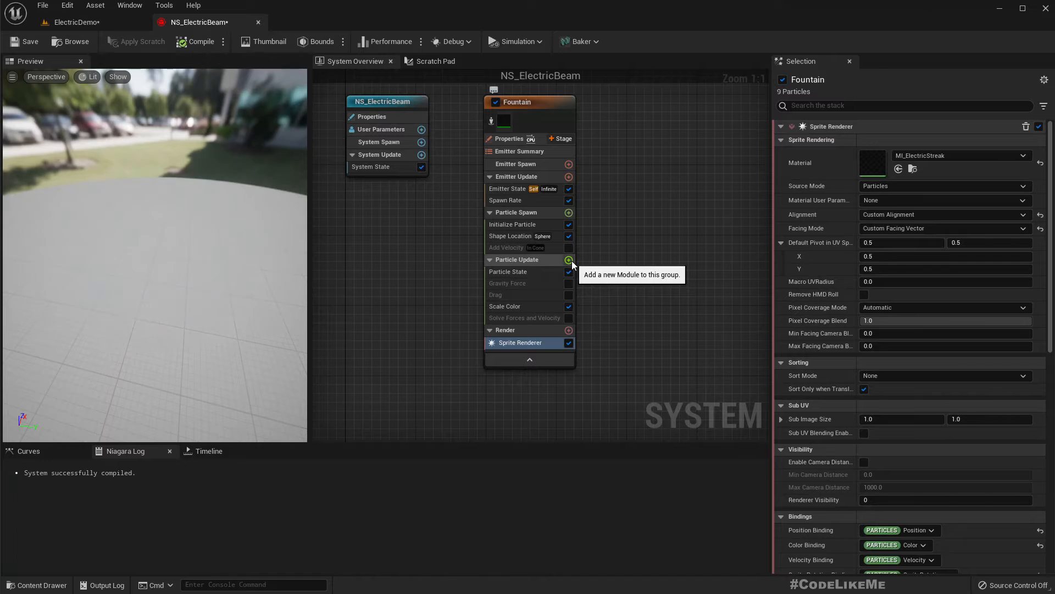
click(569, 212)
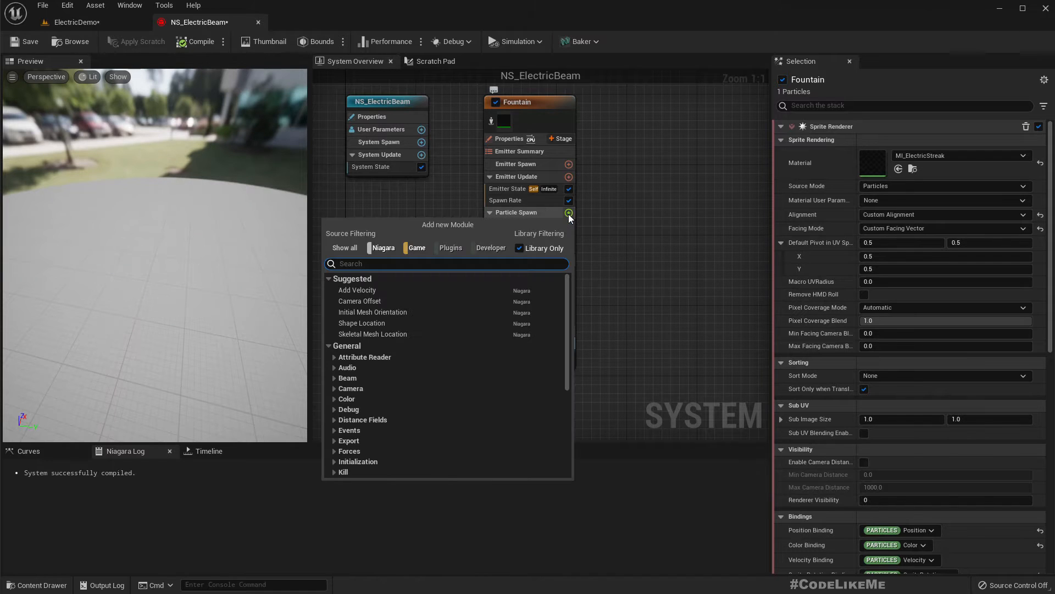
text(set faci)
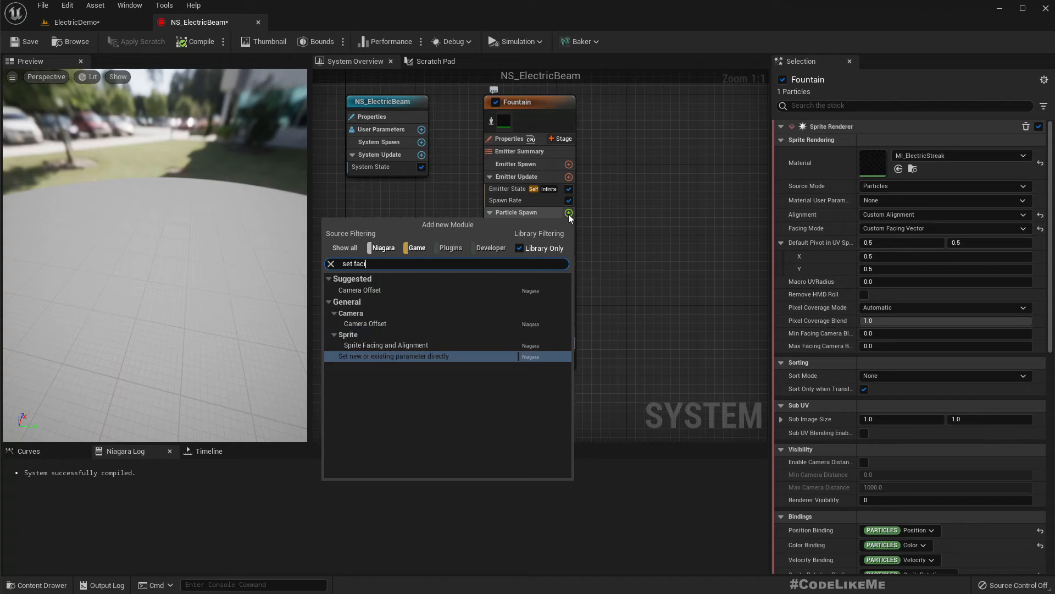
key(Up)
key(Return)
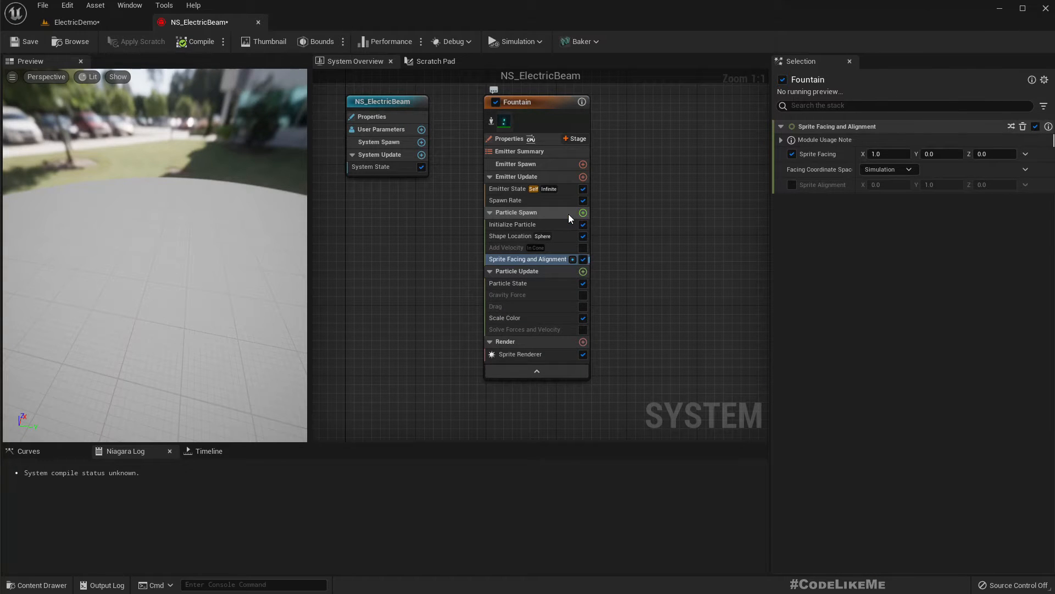
drag(155, 292, 192, 283)
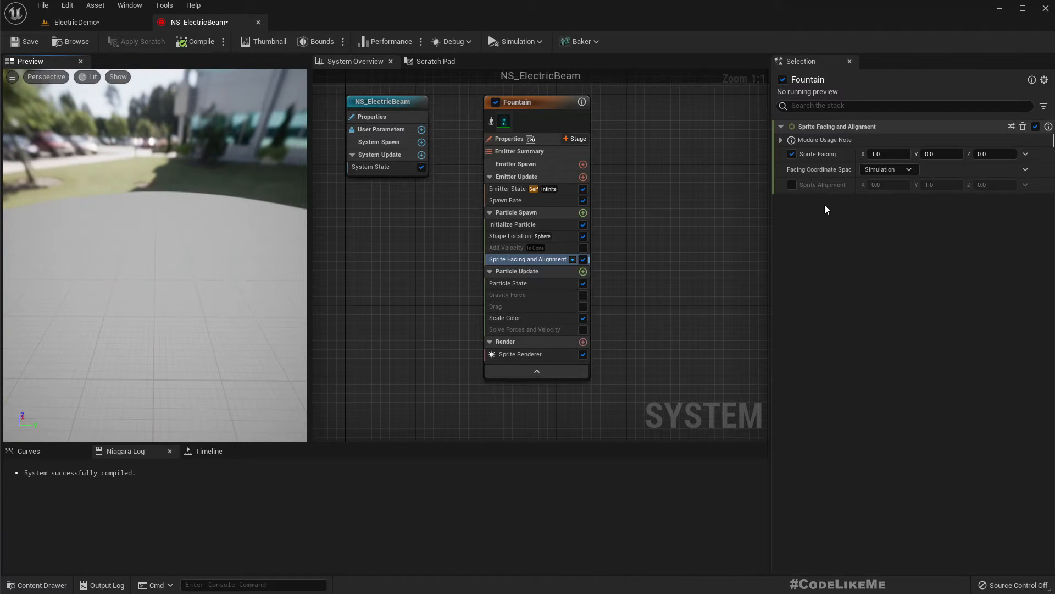
Step: Try linking Sprite Facing to the Engine Owner SystemXAxis and check the beam from several angles in the ElectricDemo level
click(1025, 154)
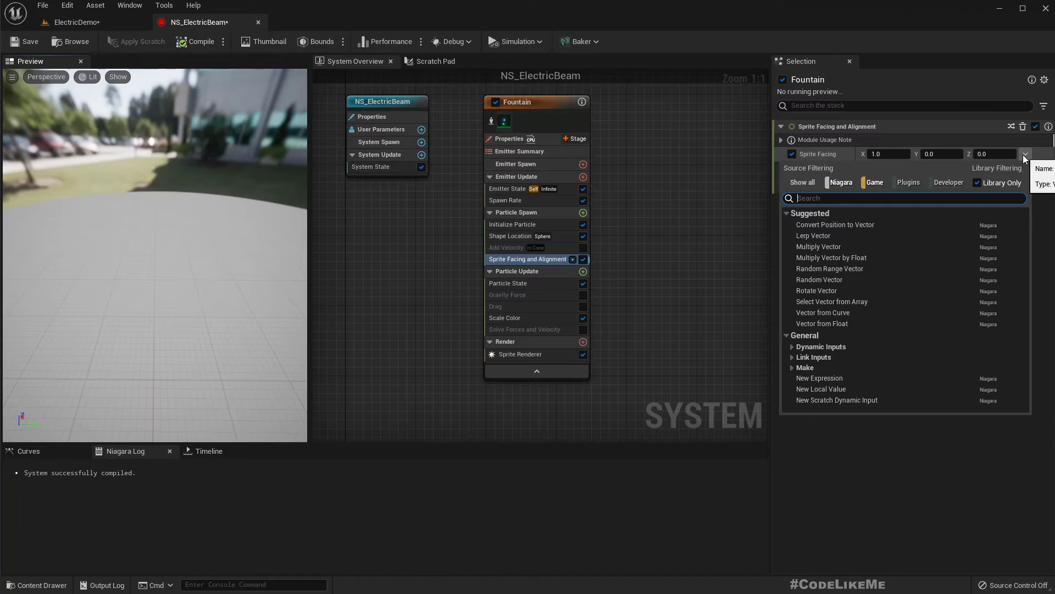
text(xax)
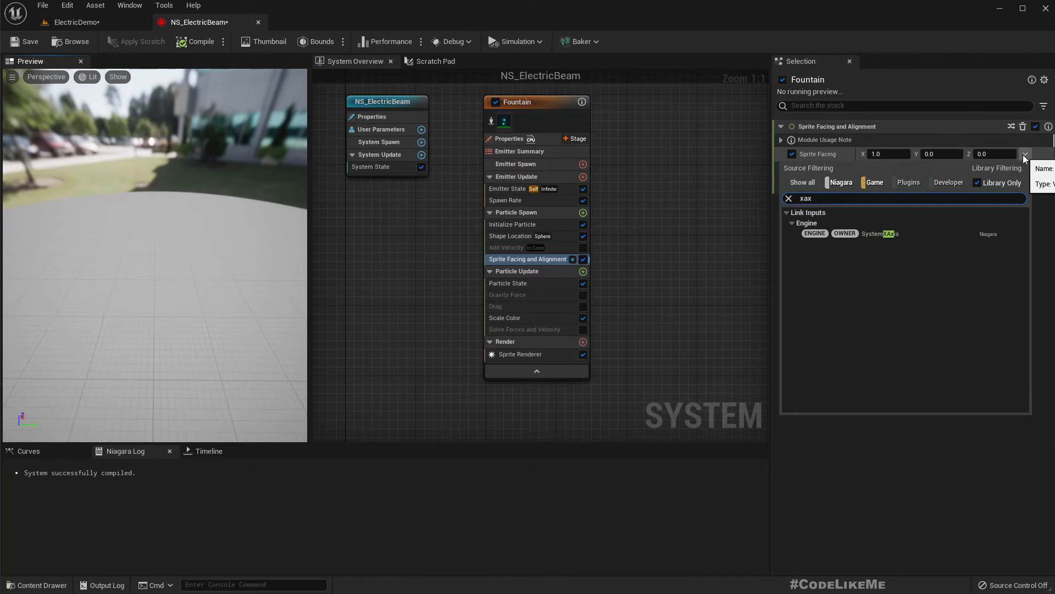
click(891, 234)
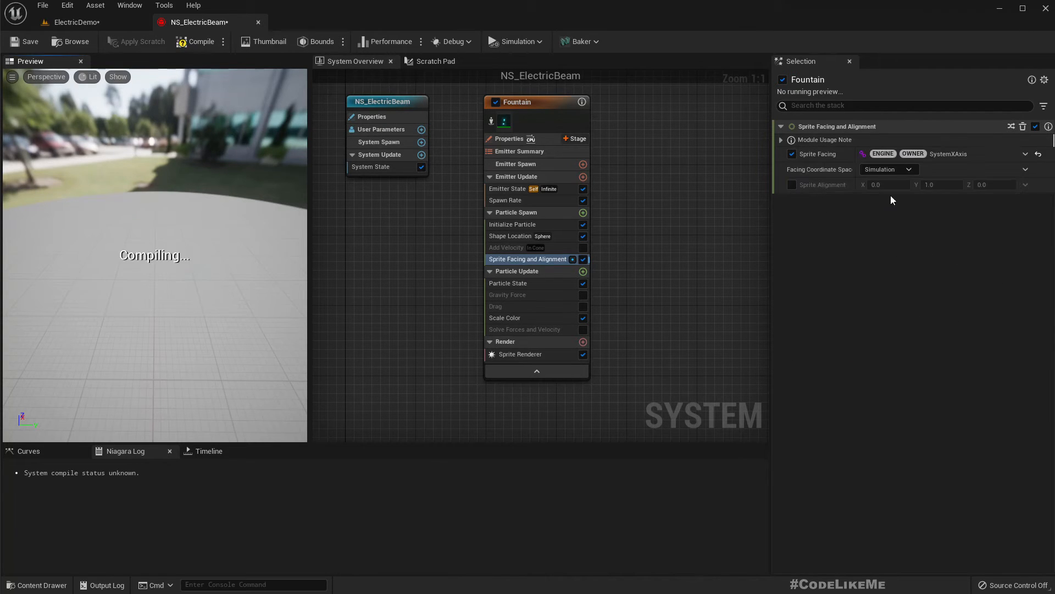
click(85, 23)
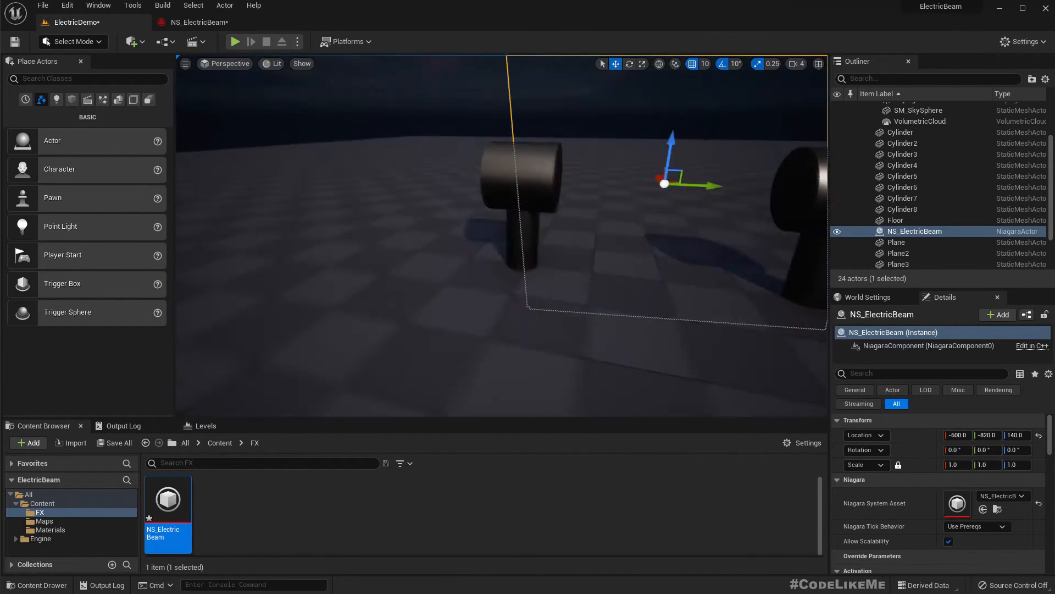
right_drag(502, 237, 428, 236)
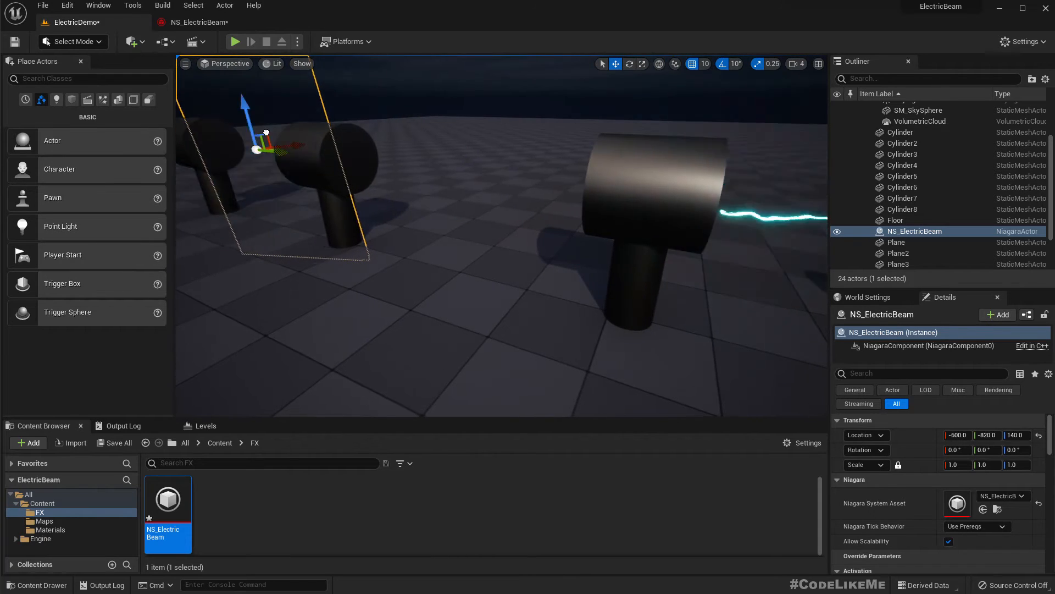
right_drag(266, 133, 215, 237)
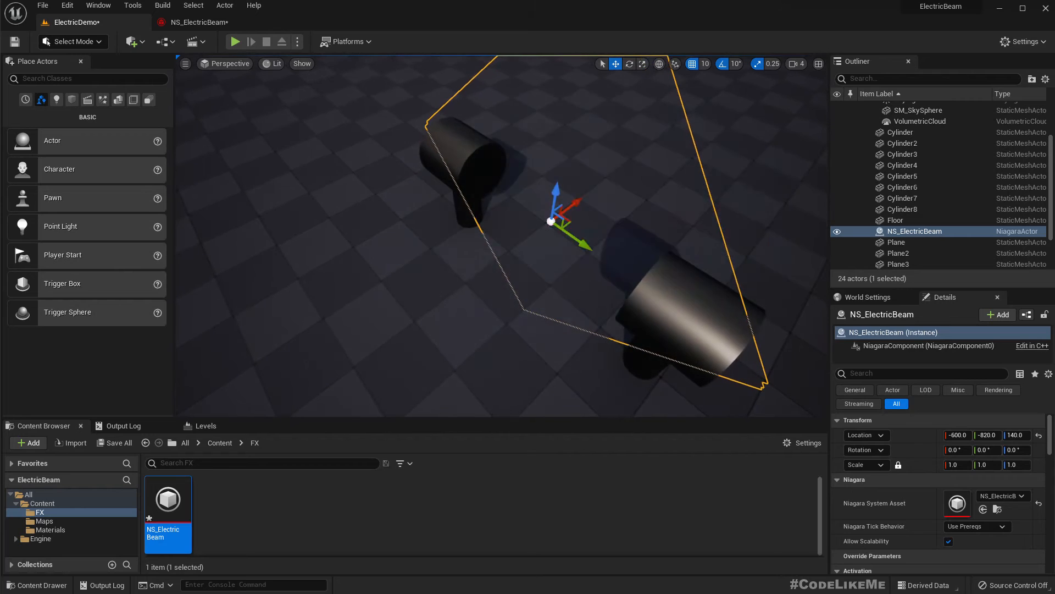
Step: Enable Sprite Alignment in the Sprite Facing and Alignment module and link it to the Engine Owner SystemYAxis
click(187, 22)
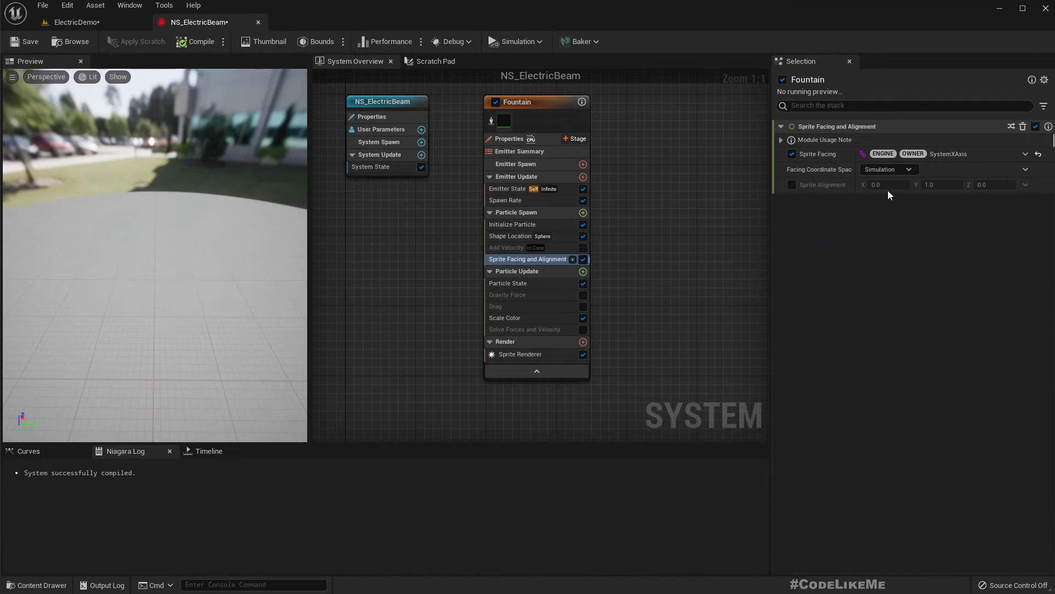
click(792, 185)
click(1025, 184)
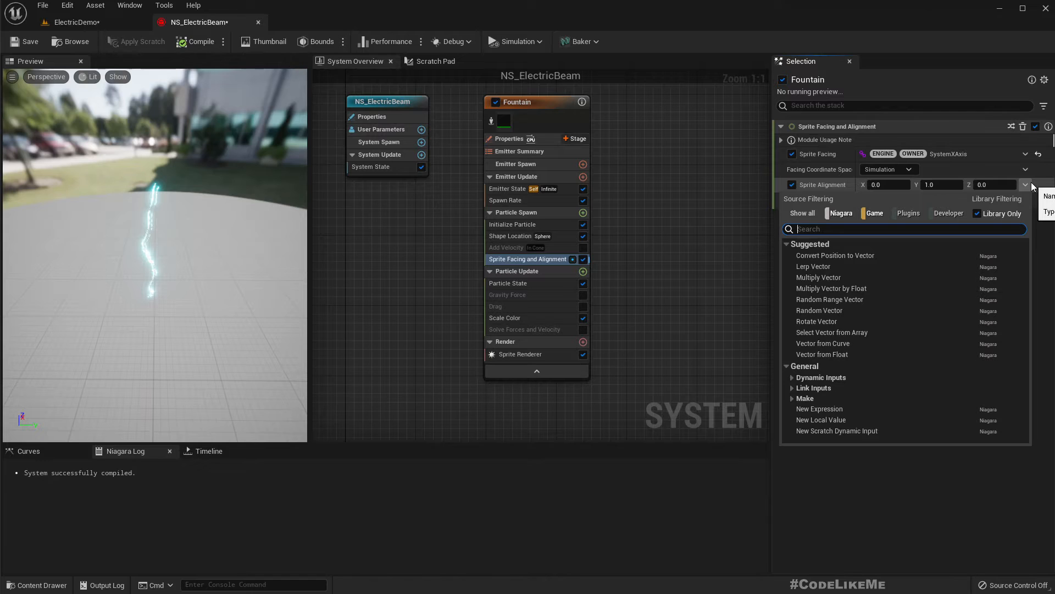
text(yaxi)
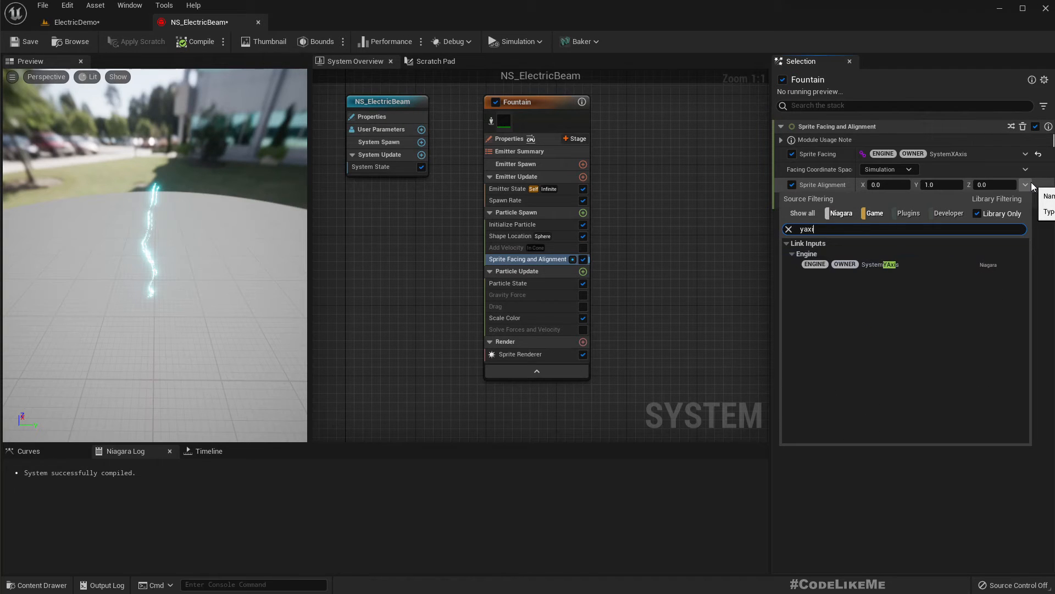
click(879, 266)
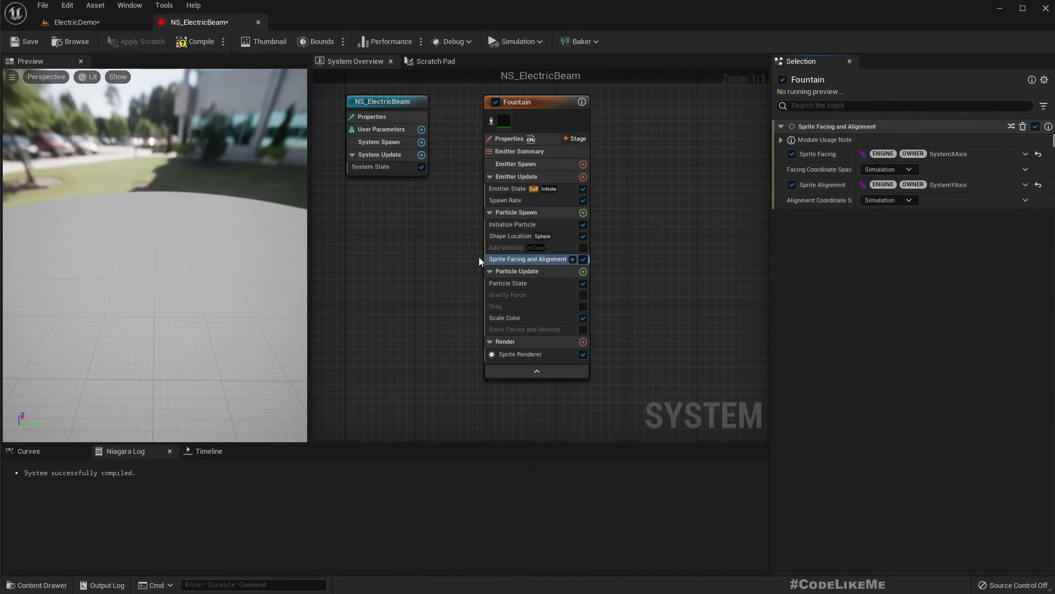
mouse_move(180, 256)
mouse_down()
mouse_move(248, 256)
mouse_move(162, 250)
mouse_up()
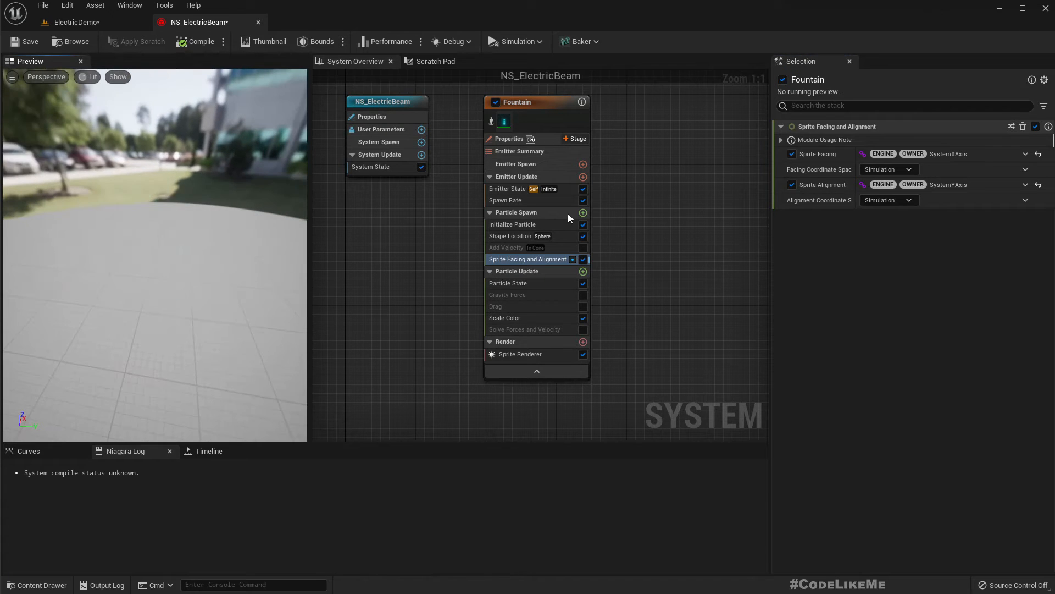
Step: Change the Sprite Alignment link to the Engine Owner SystemZAxis
click(887, 200)
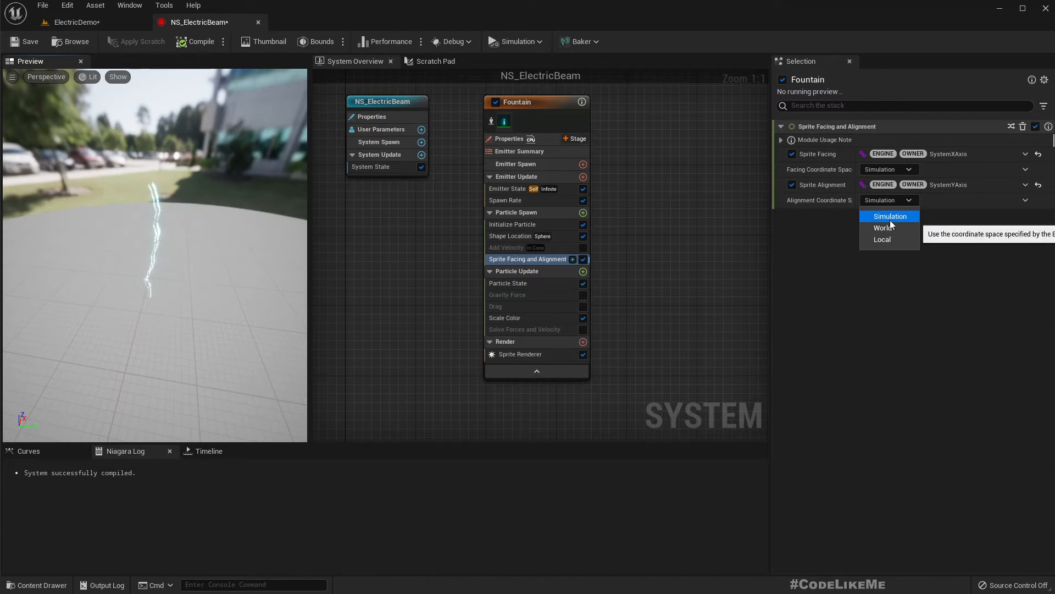
click(1025, 185)
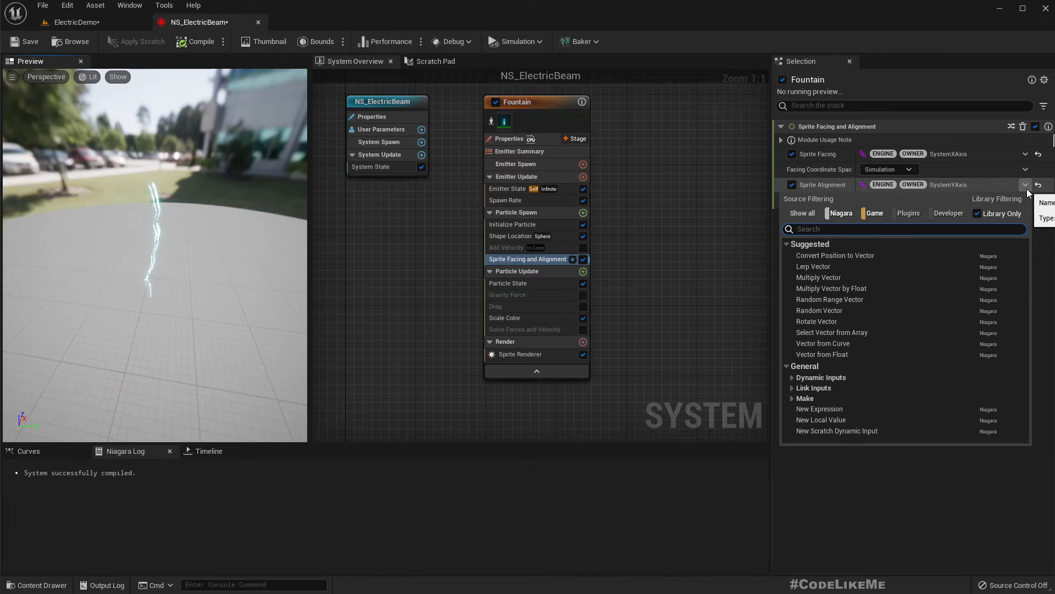
text(zax)
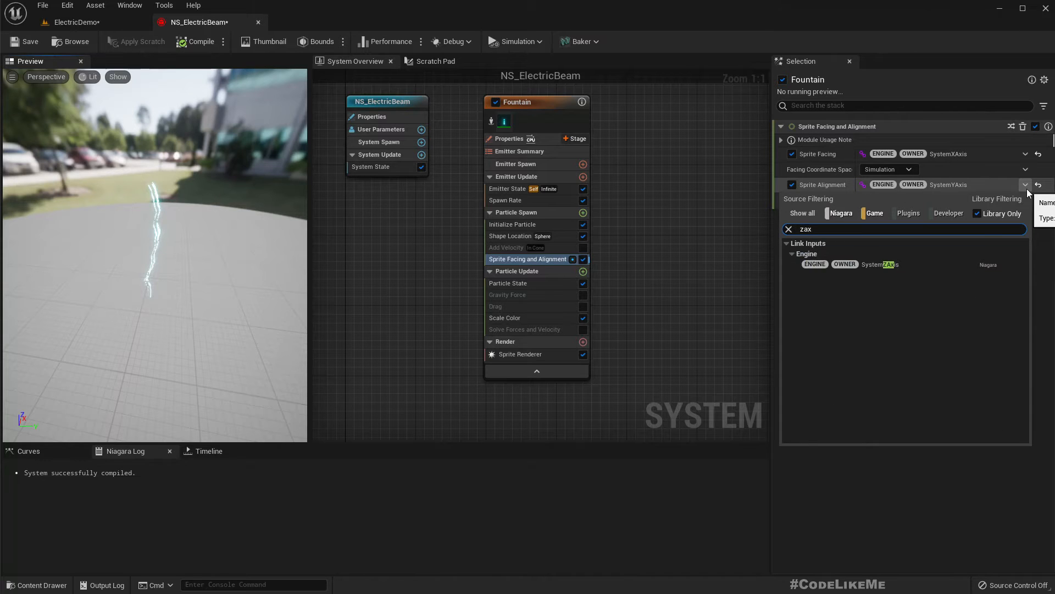
click(904, 264)
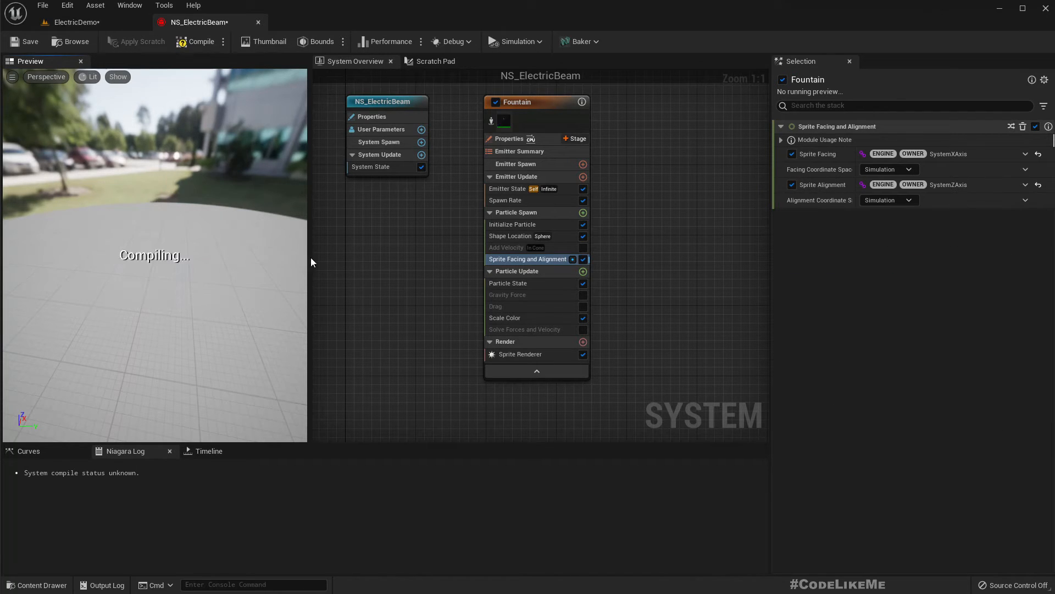
Step: Examine the beam's orientation from several angles in the ElectricDemo level with editor overlays hidden, and in the Niagara preview
click(77, 22)
right_drag(630, 206, 632, 206)
key(g)
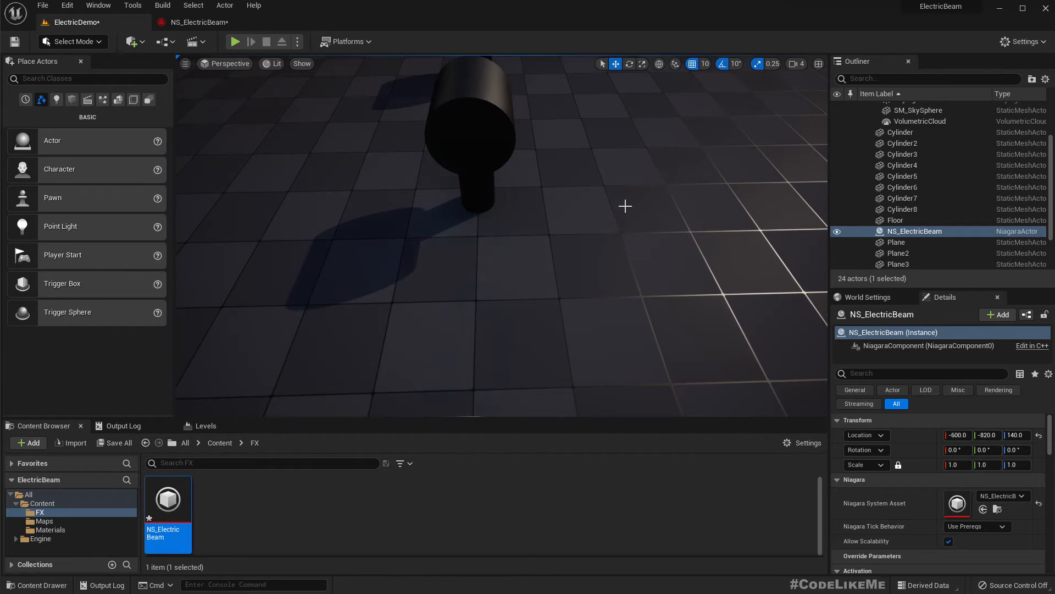
right_drag(625, 207, 629, 193)
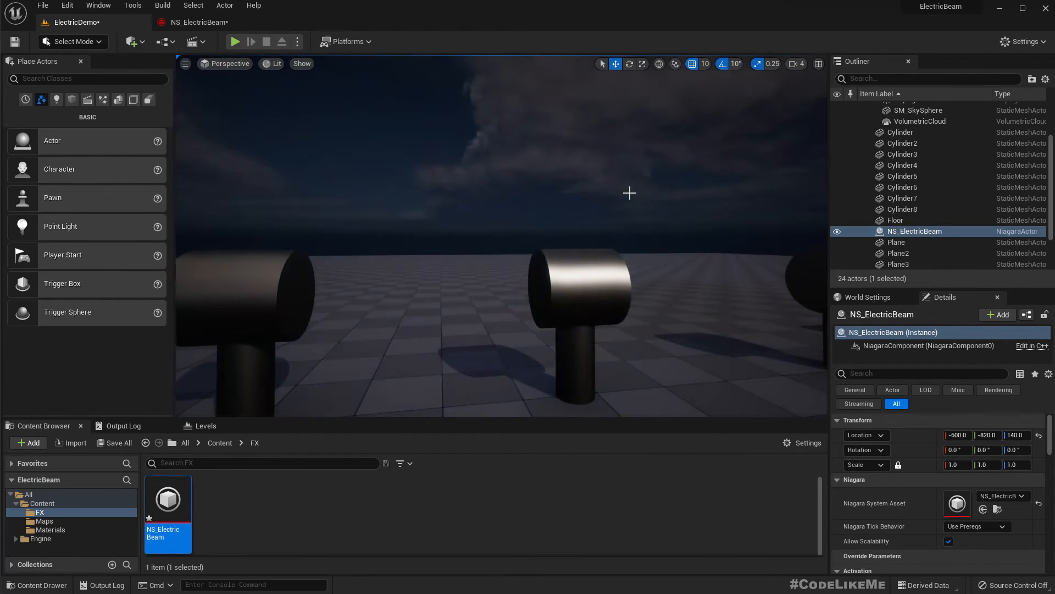
right_drag(629, 193, 629, 193)
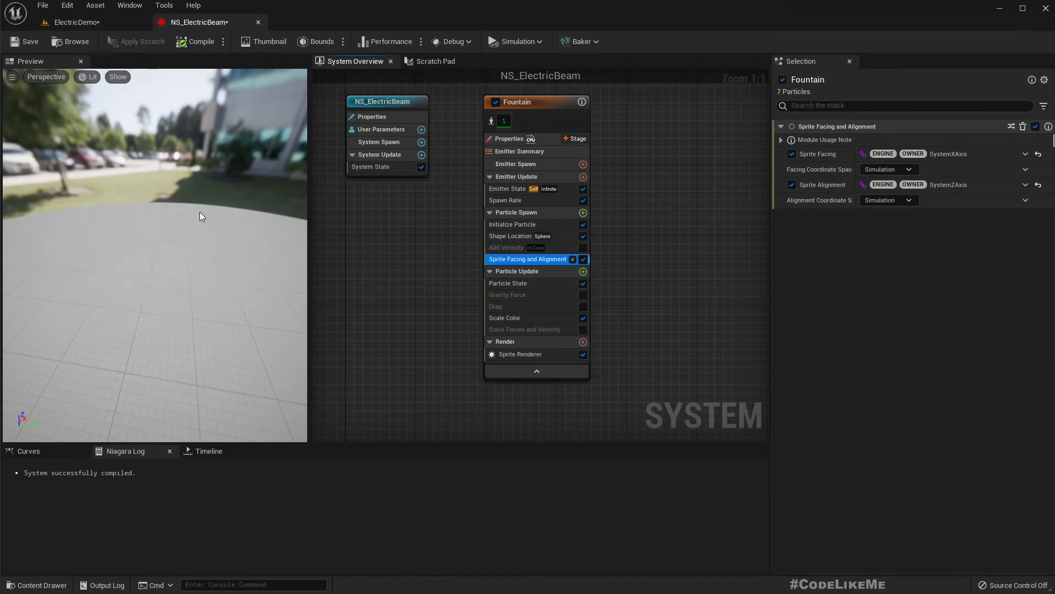
mouse_move(200, 213)
mouse_down()
mouse_move(200, 286)
mouse_move(192, 214)
mouse_up()
drag(219, 176, 219, 242)
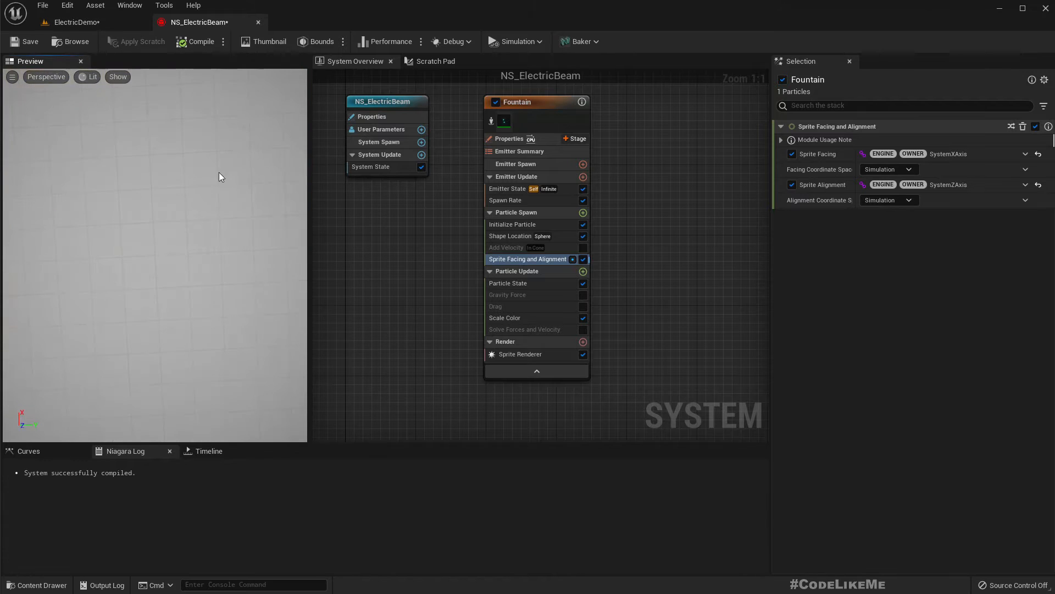
mouse_move(287, 264)
mouse_down()
mouse_move(287, 226)
mouse_move(287, 273)
mouse_up()
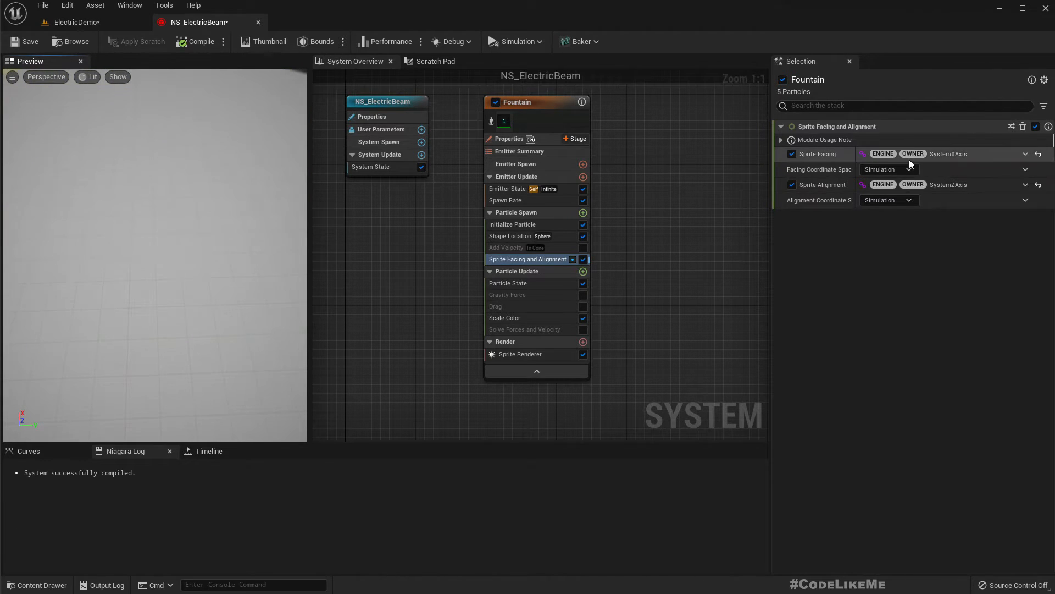
Step: Reset Sprite Facing to its default vector of 1, 0, 0 and check the beam between the stands in the ElectricDemo level
click(1026, 154)
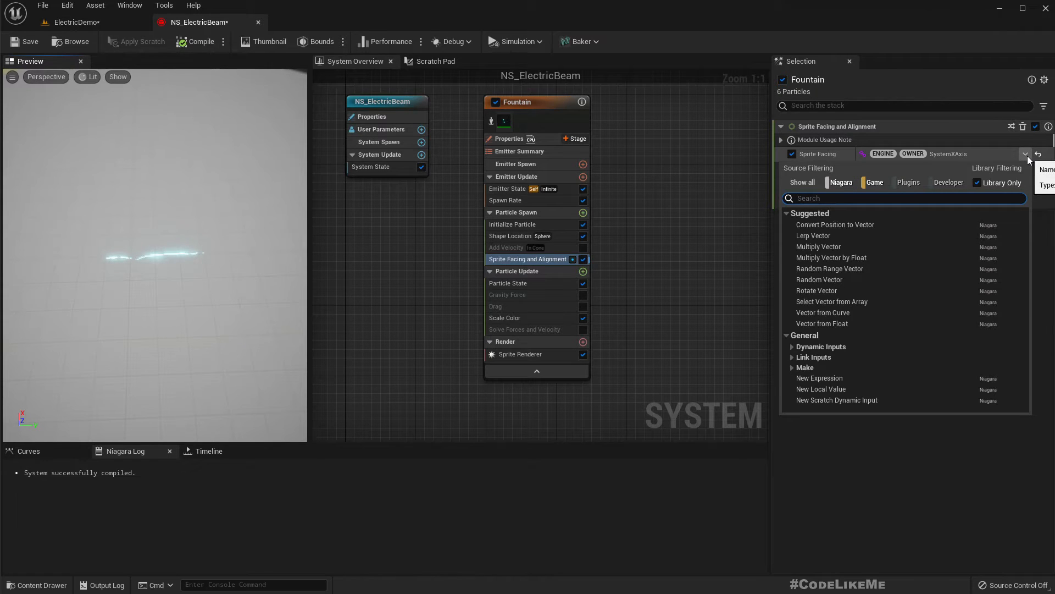
click(1037, 154)
click(1038, 155)
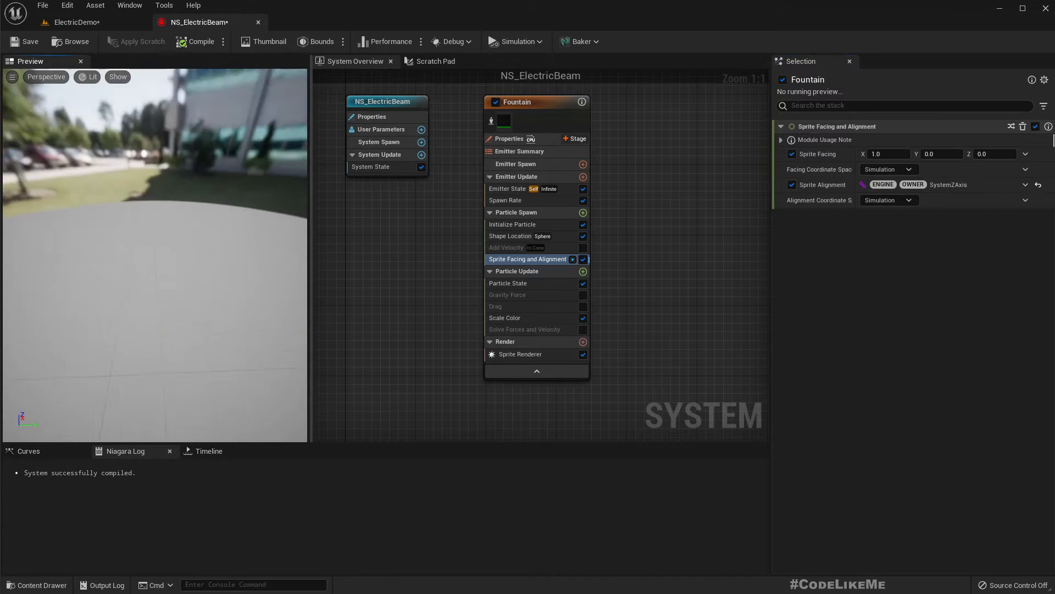
click(61, 22)
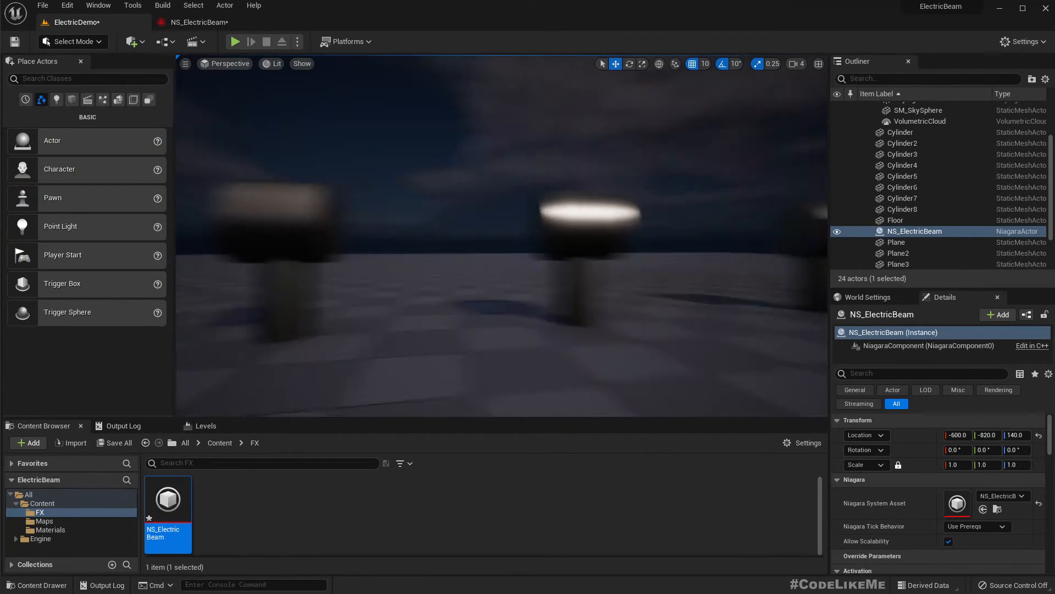
right_drag(502, 236, 440, 286)
mouse_move(415, 217)
right_down()
mouse_move(451, 233)
mouse_move(439, 242)
mouse_move(404, 231)
mouse_move(415, 217)
right_up()
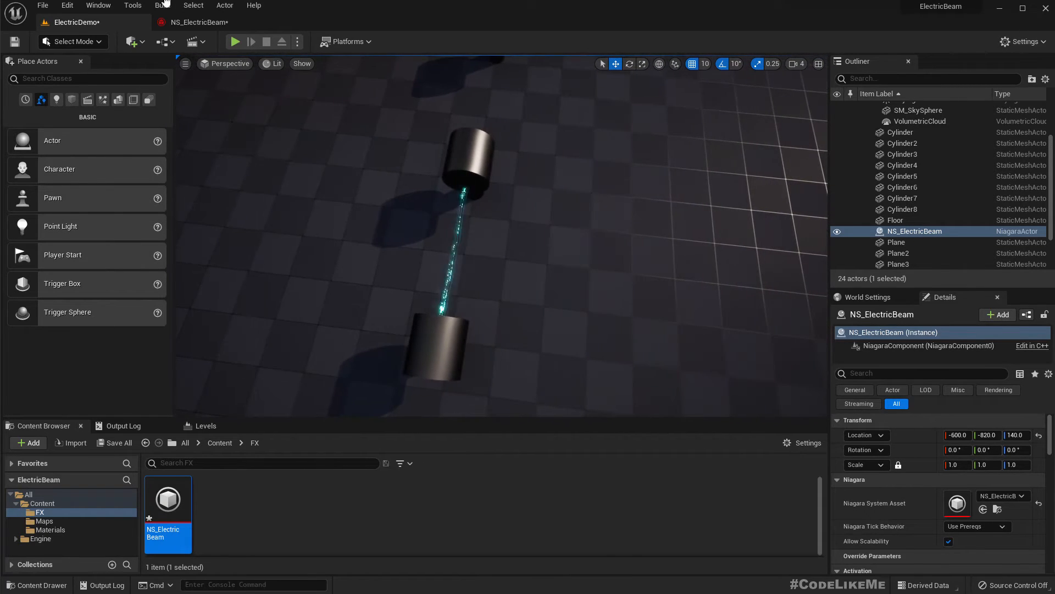
click(203, 23)
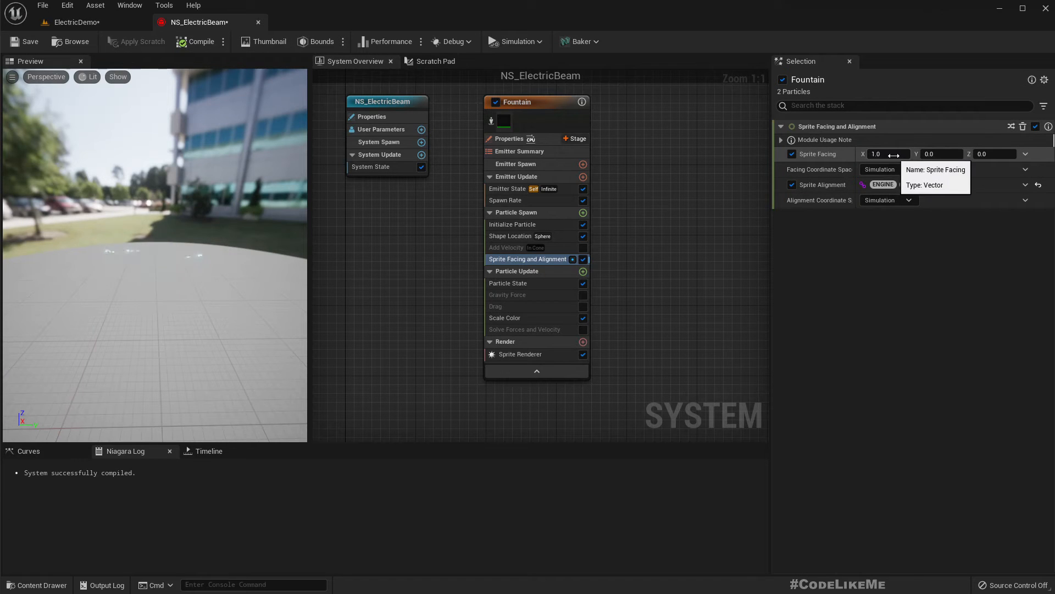
Step: Set Sprite Facing to 0, 0, 1 and check the beam in the Niagara preview and the ElectricDemo level
click(894, 155)
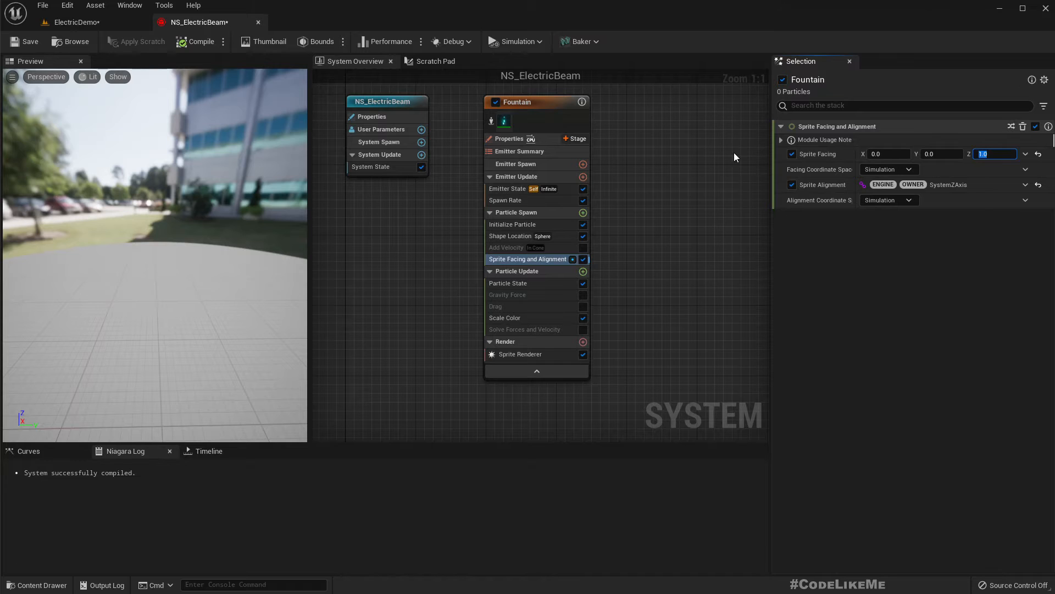
drag(166, 225, 167, 203)
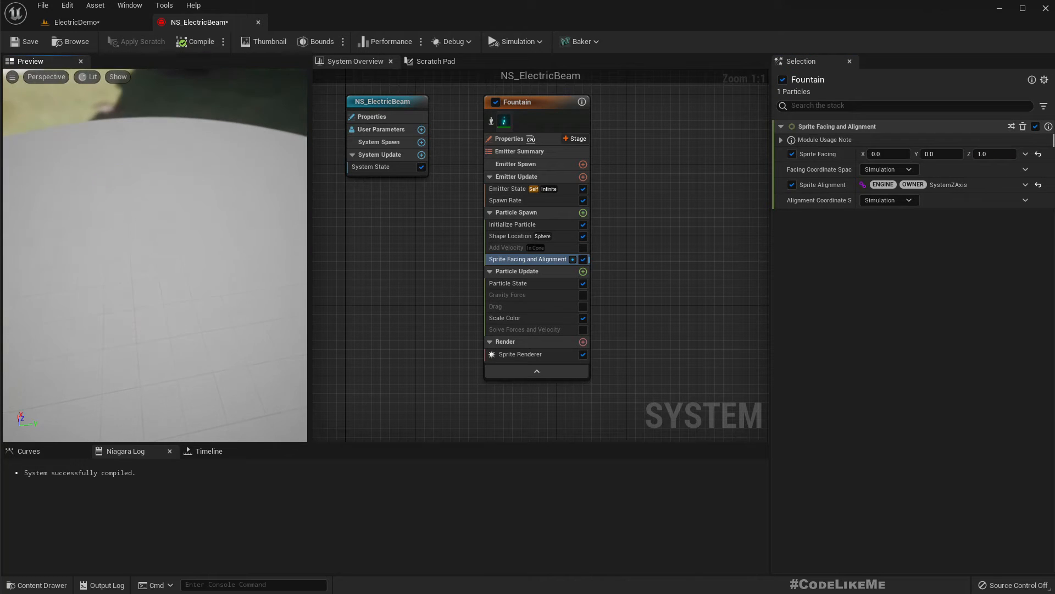
click(88, 17)
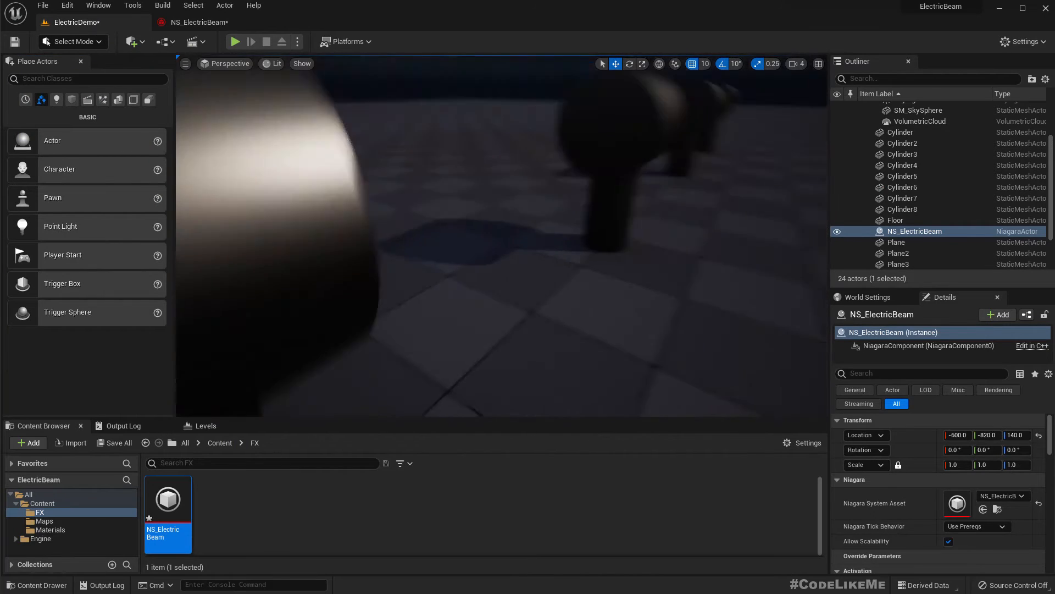
right_drag(502, 236, 512, 301)
Step: Change Sprite Facing to 0, 1, 0 and inspect the beam in the preview and between the stands in the level
click(186, 23)
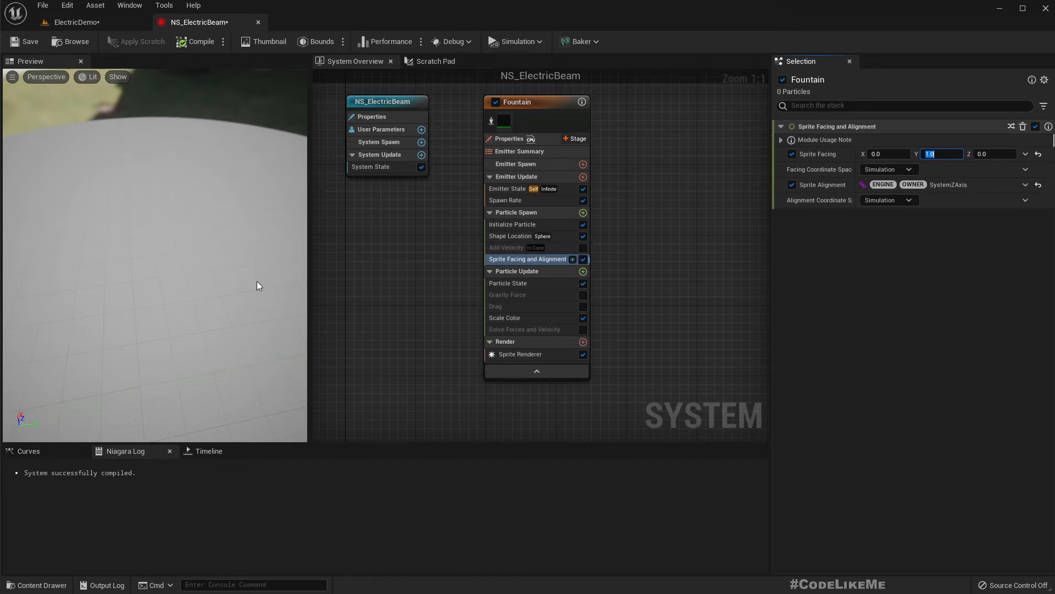
drag(176, 267, 280, 242)
click(71, 25)
right_drag(443, 213, 269, 258)
Step: Try a Sprite Facing of 1, 10, 0, then reset it to 1, 0, 0 and check the beam
click(198, 23)
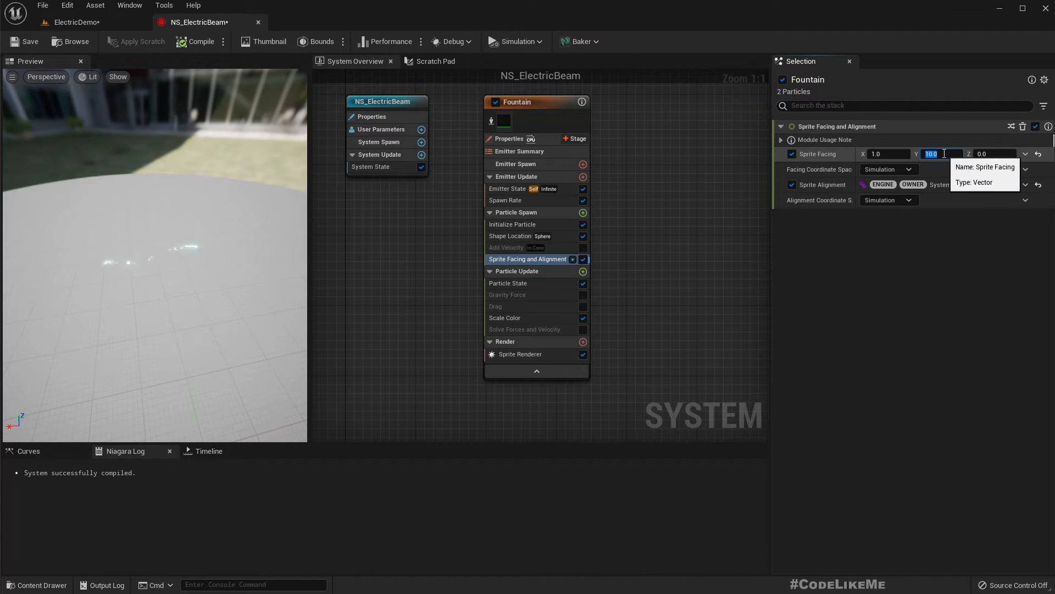
drag(104, 110, 149, 124)
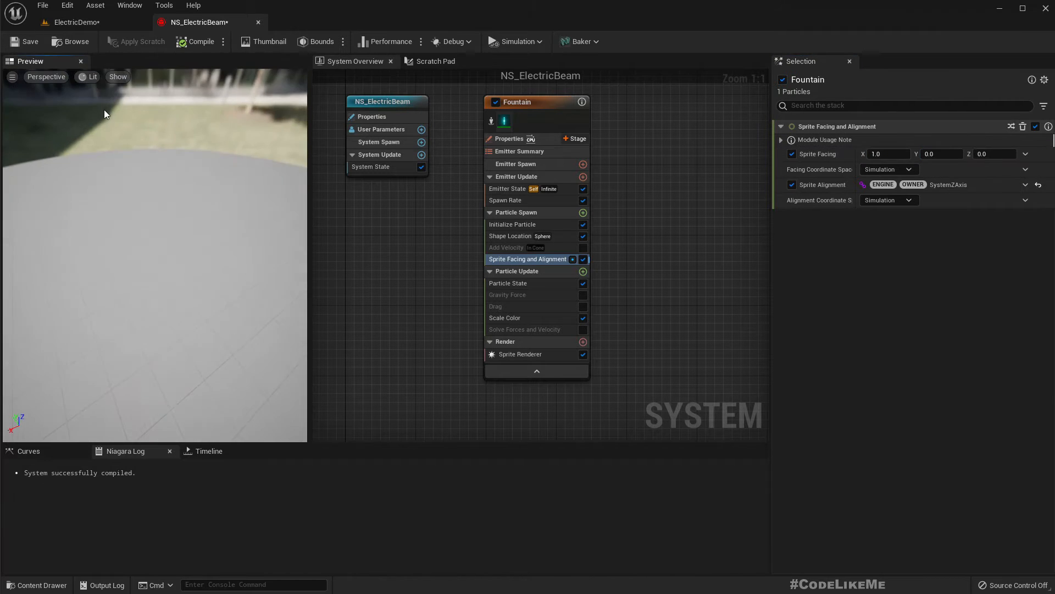
click(83, 37)
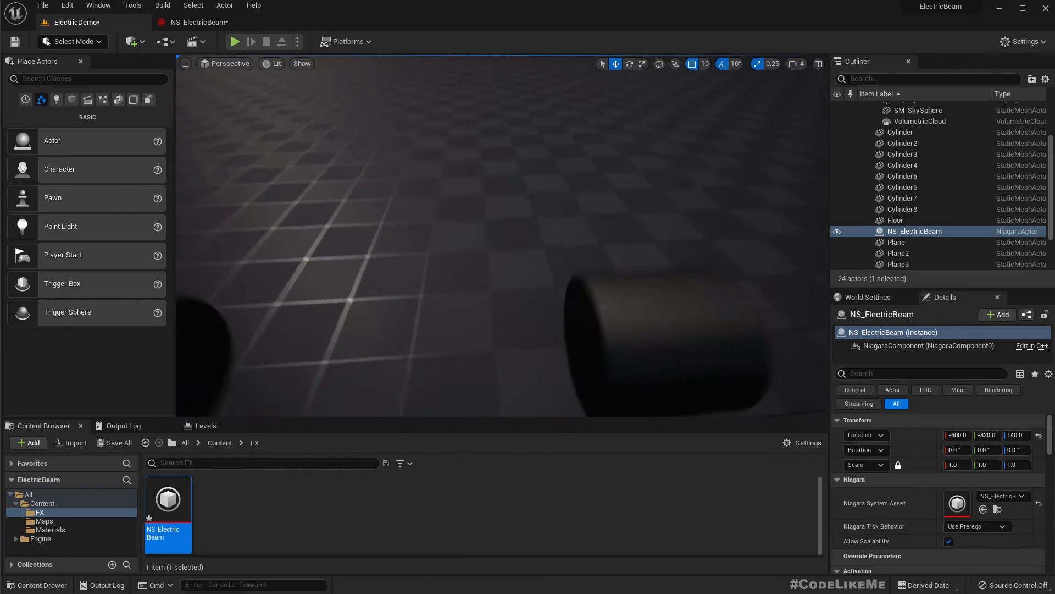
Step: Set Sprite Facing to 1, 0, 1 and examine the beam from different angles in the ElectricDemo level
click(199, 22)
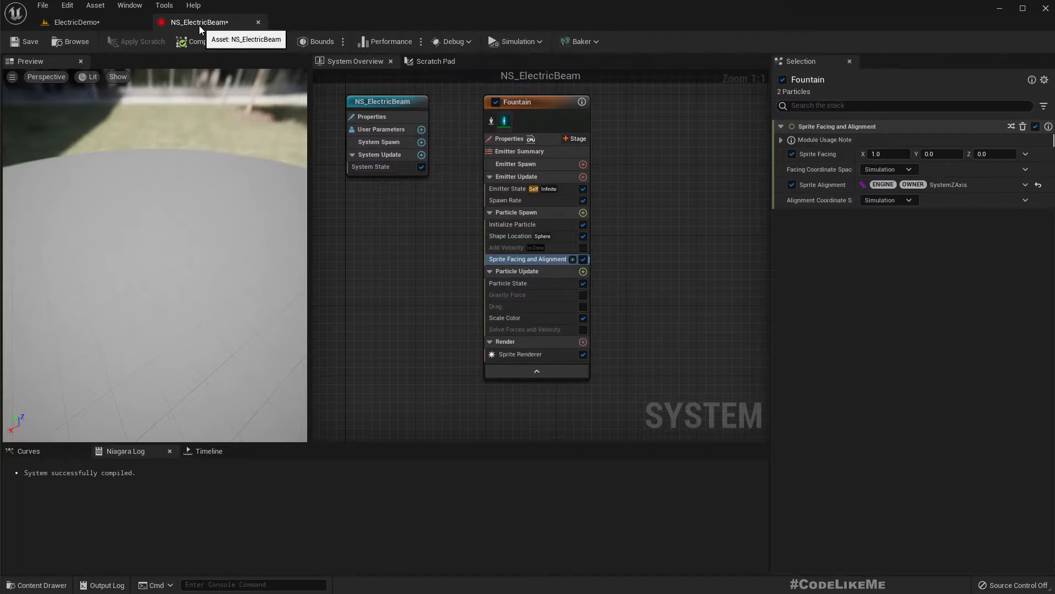
click(997, 147)
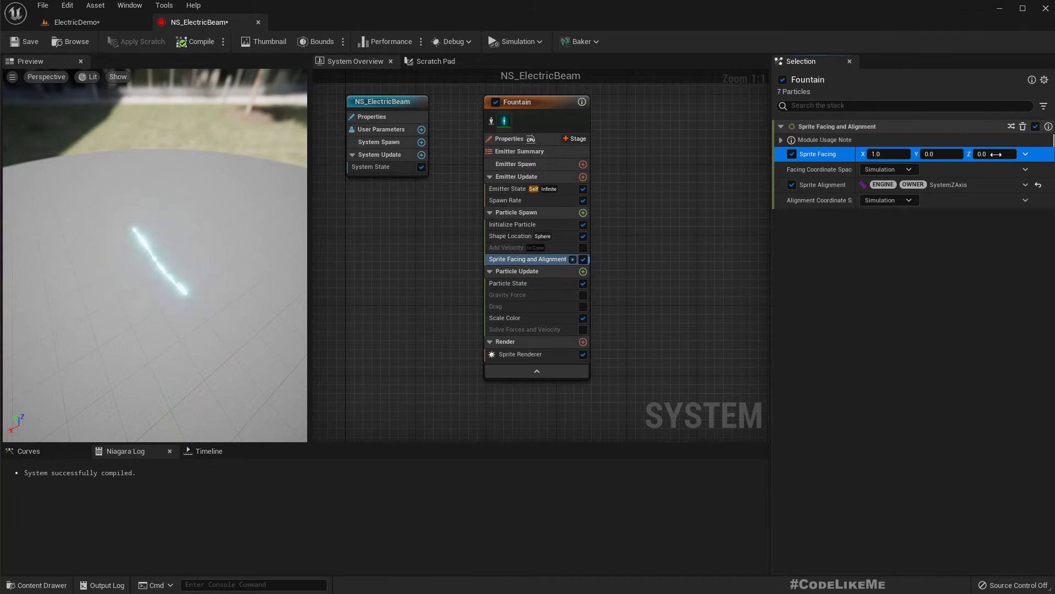
click(995, 167)
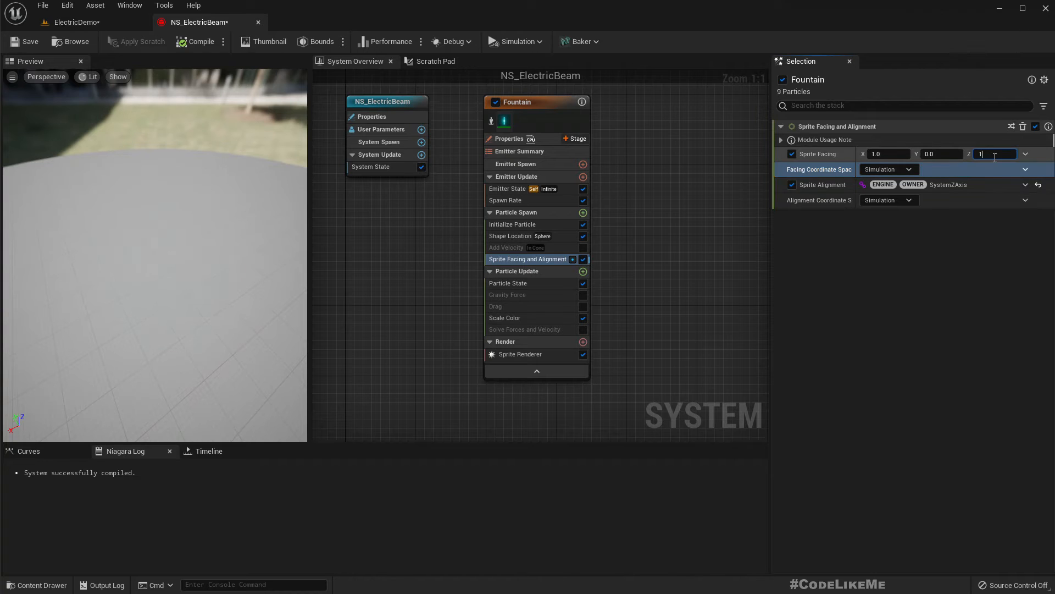
click(96, 24)
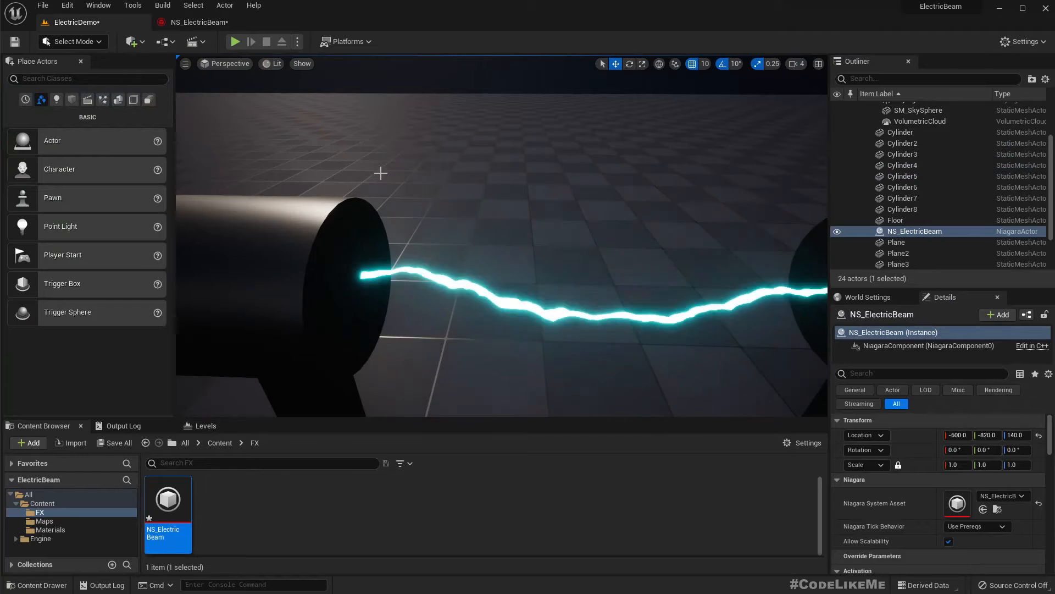
right_drag(501, 237, 387, 184)
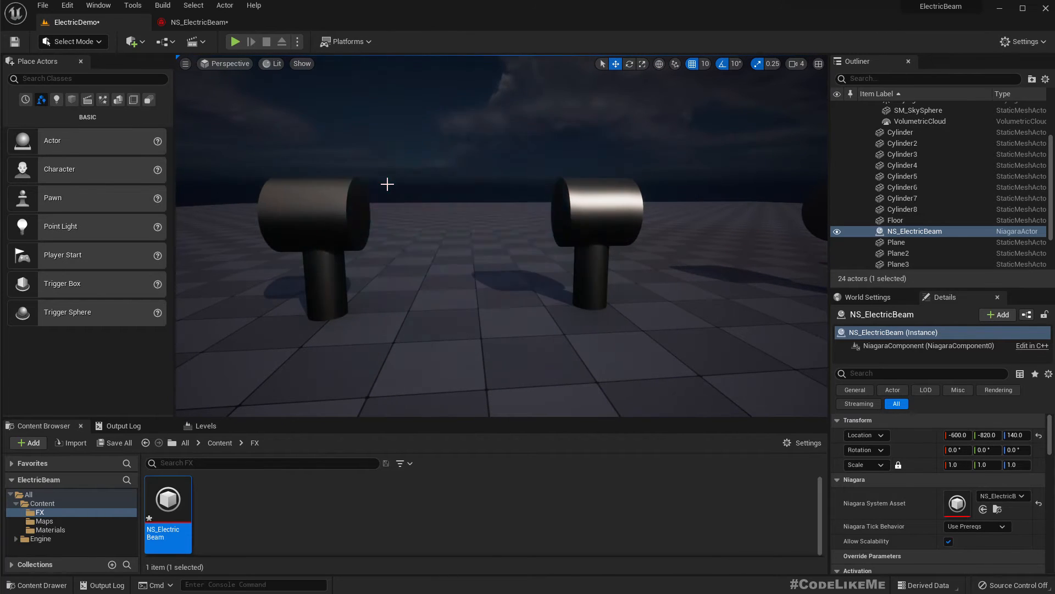
mouse_move(465, 95)
right_down()
mouse_move(475, 96)
mouse_move(465, 88)
right_up()
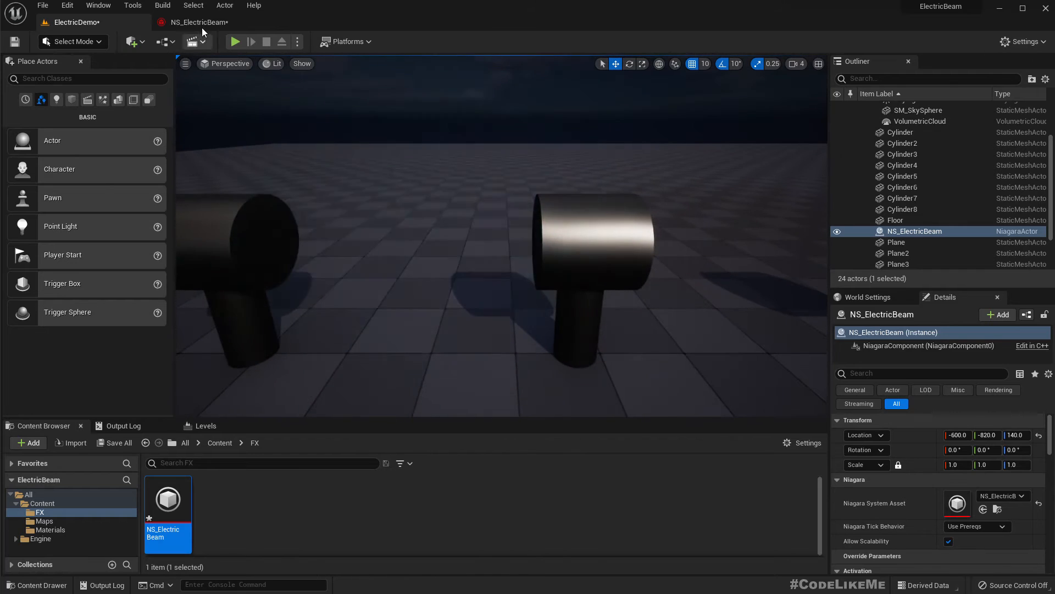
Step: Set the Shape Location module's Sphere Radius to 20 and check the beam between the stands in the level
click(193, 28)
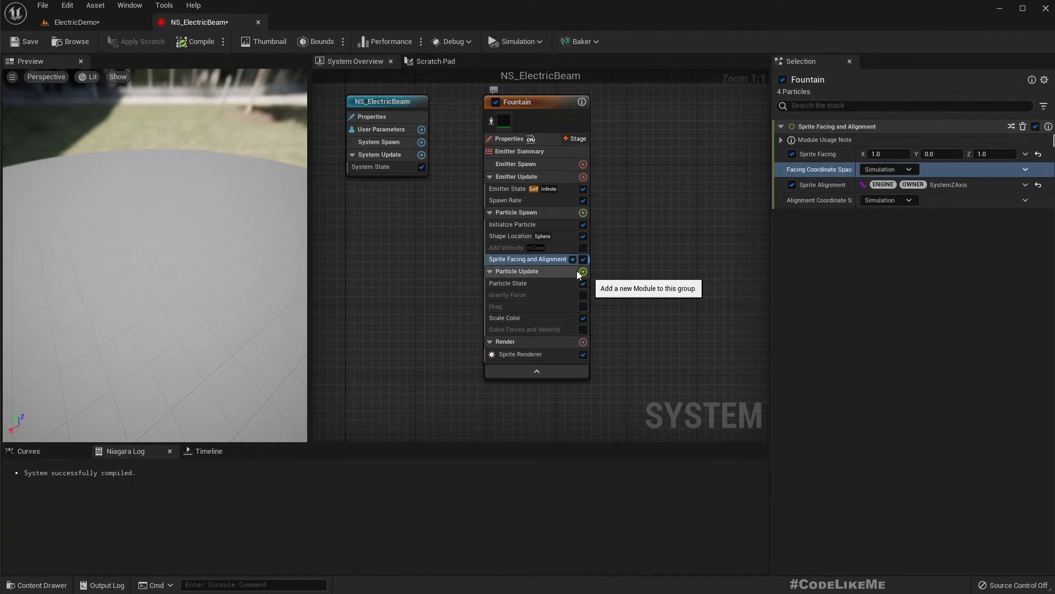
click(523, 237)
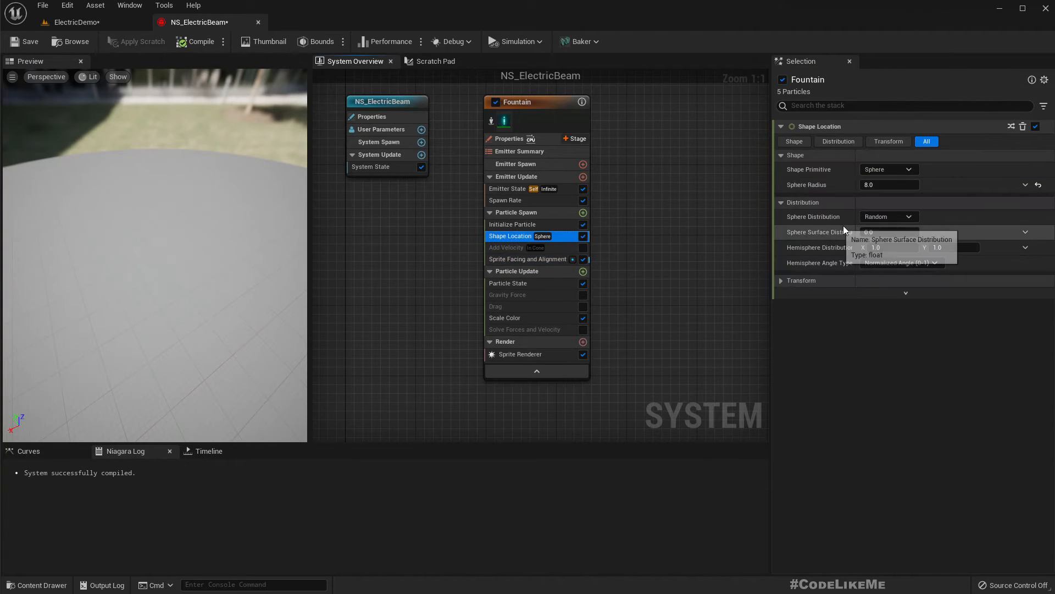
click(895, 184)
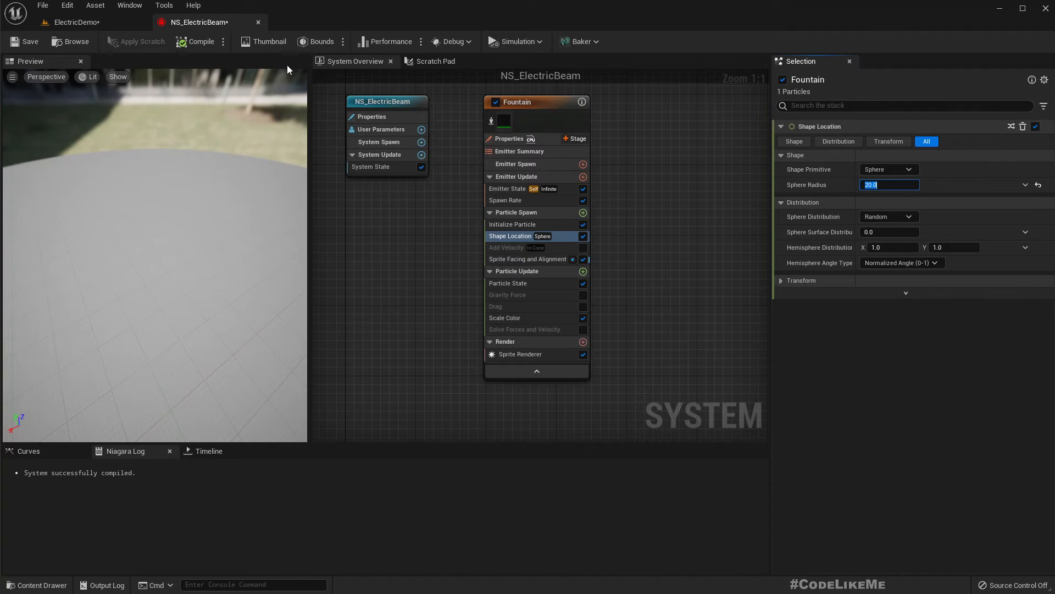
click(77, 22)
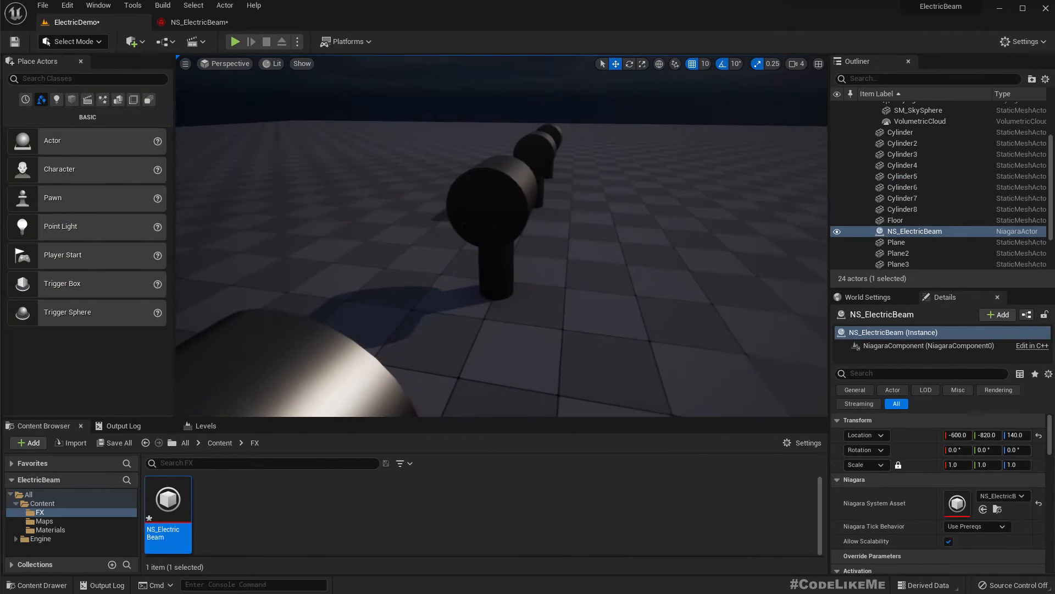
right_drag(502, 236, 405, 218)
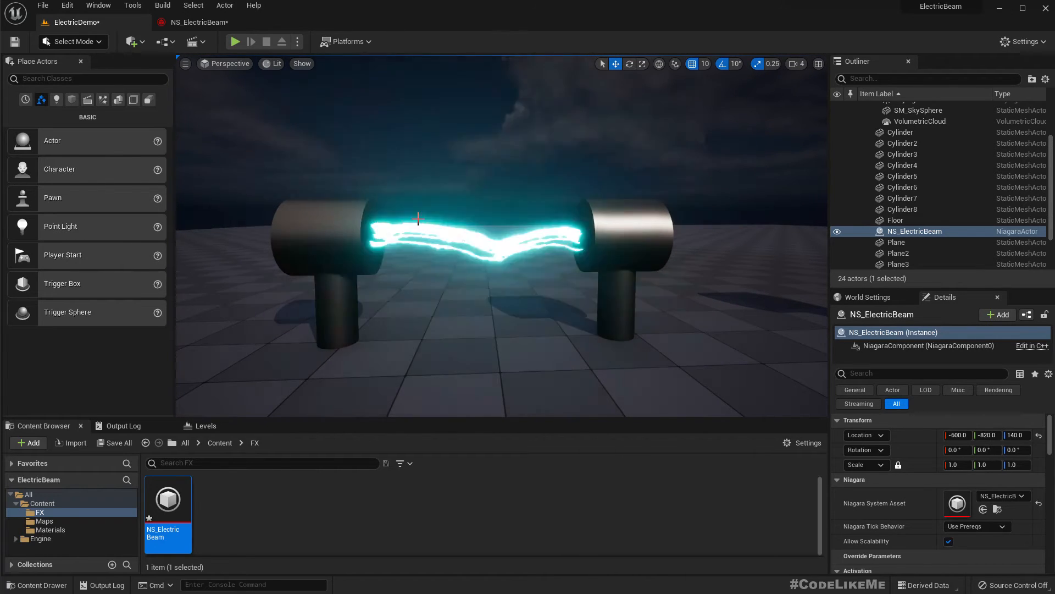
Step: Inspect the beam sprites with editor overlays shown in the Right and Front wireframe views, then return to the perspective view
key(g)
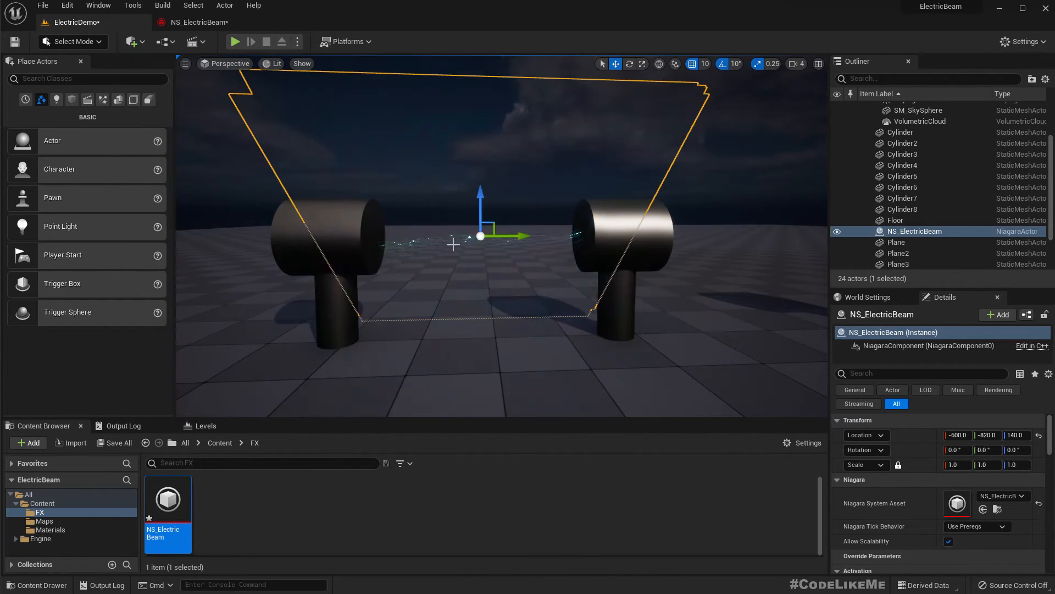
mouse_move(452, 242)
right_down()
mouse_move(448, 203)
mouse_move(453, 287)
mouse_move(451, 227)
right_up()
click(237, 68)
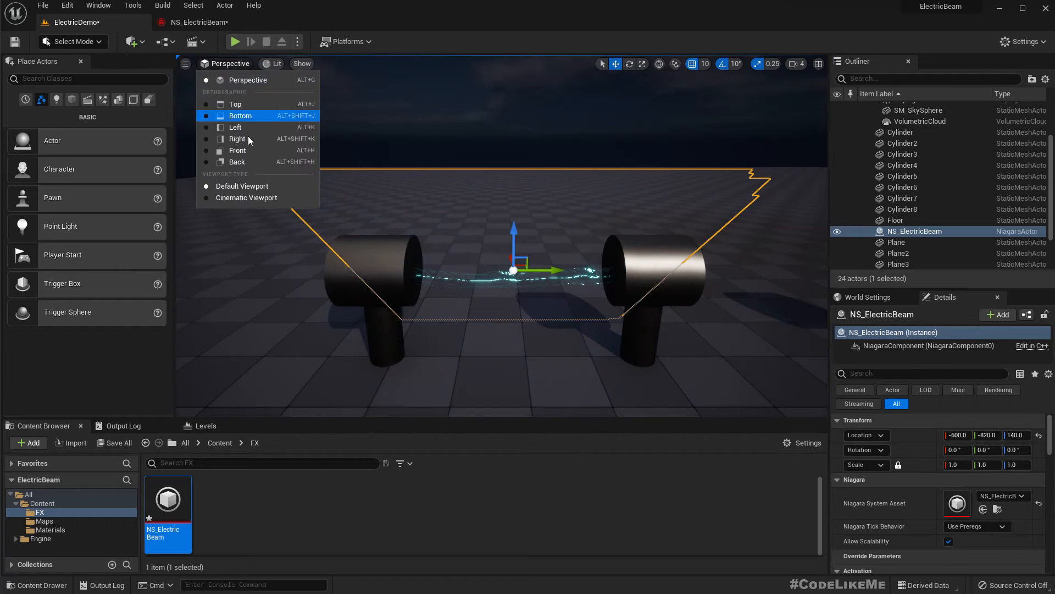
click(252, 140)
key(f)
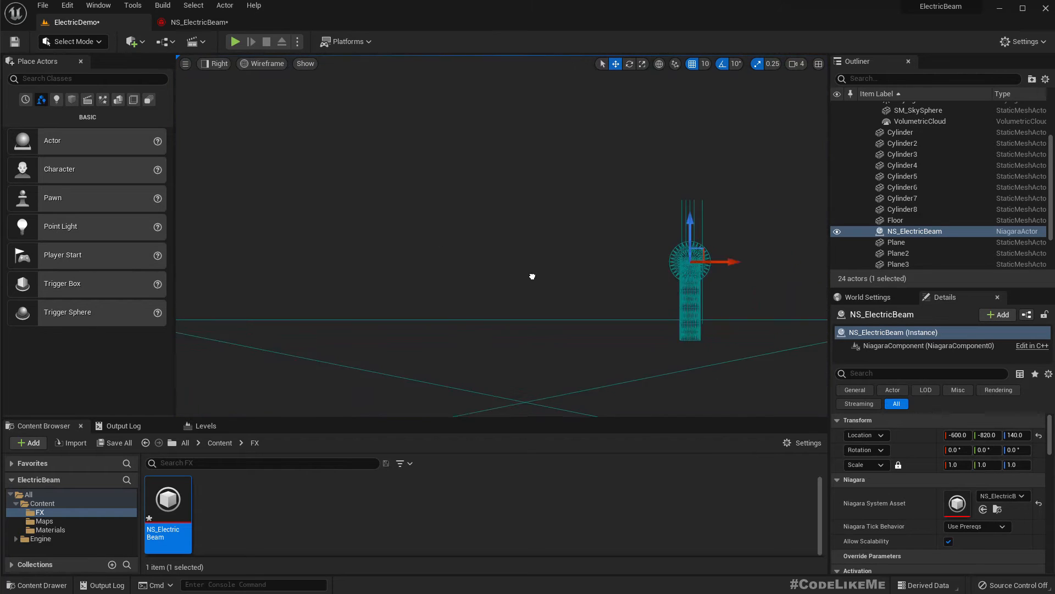
scroll(580, 270, up, 2)
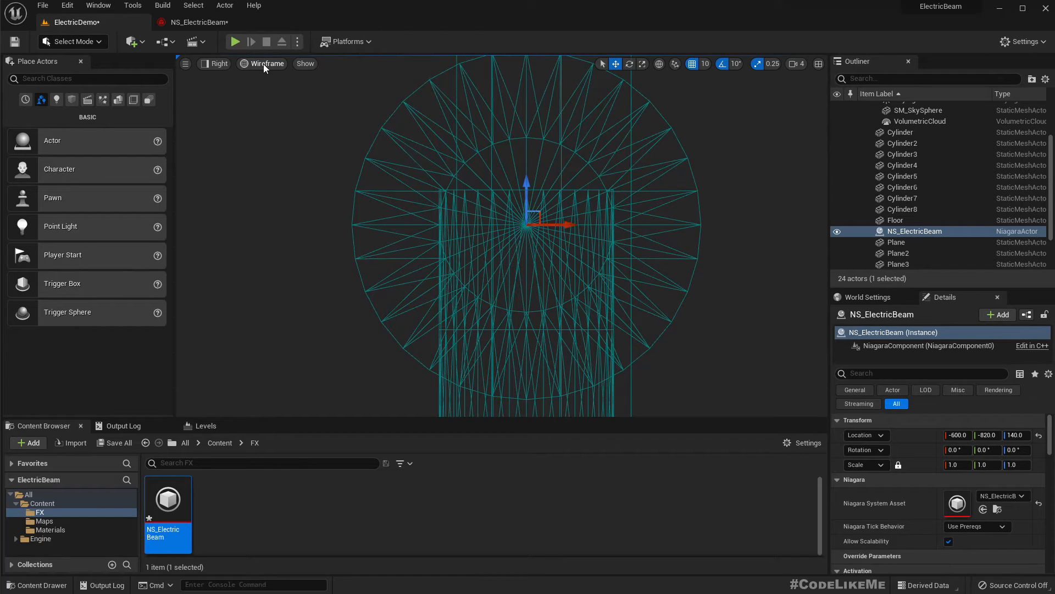
click(215, 63)
click(237, 150)
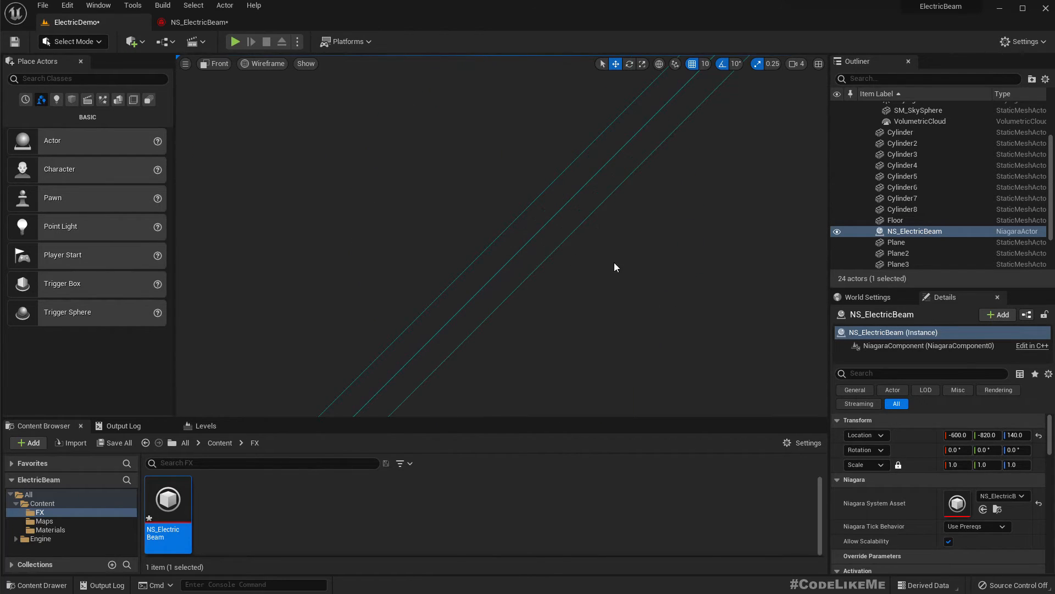
scroll(589, 250, down, 6)
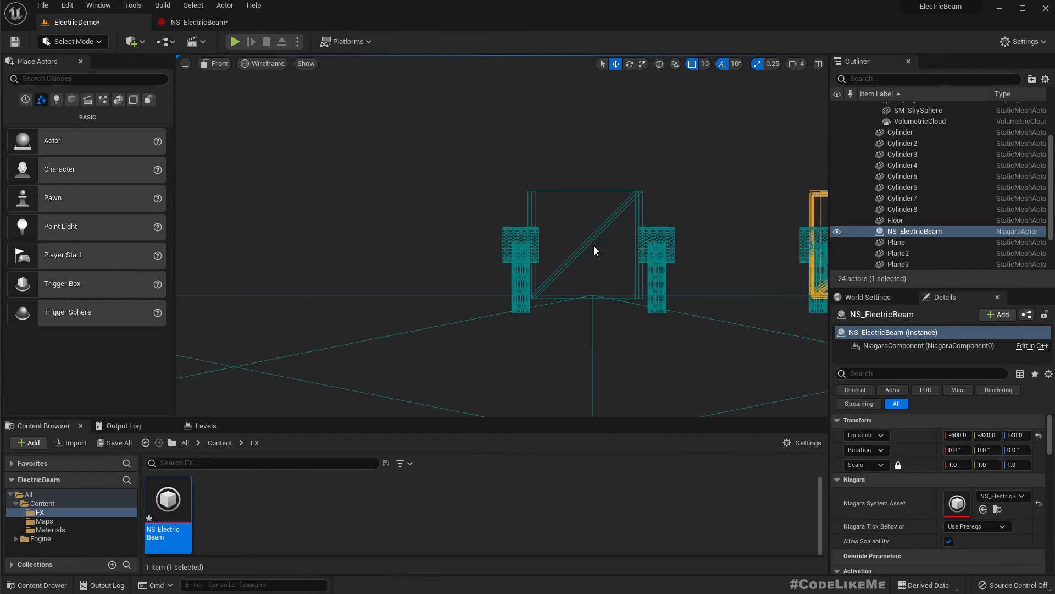
key(f)
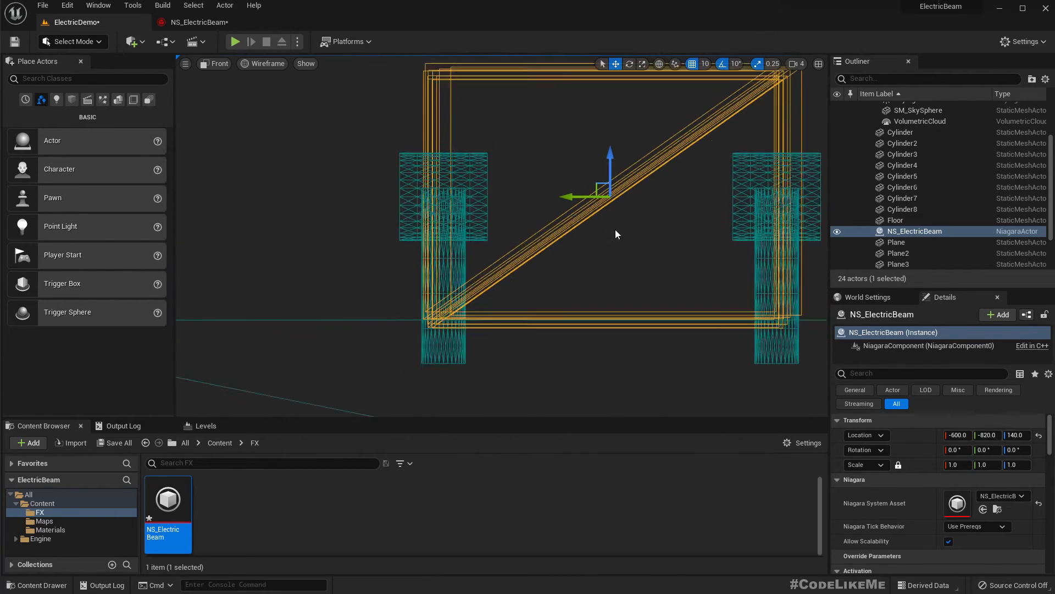
click(215, 65)
click(231, 81)
Step: Fly around the stands in the perspective view to examine the beam's thickness and orientation from several angles
click(461, 136)
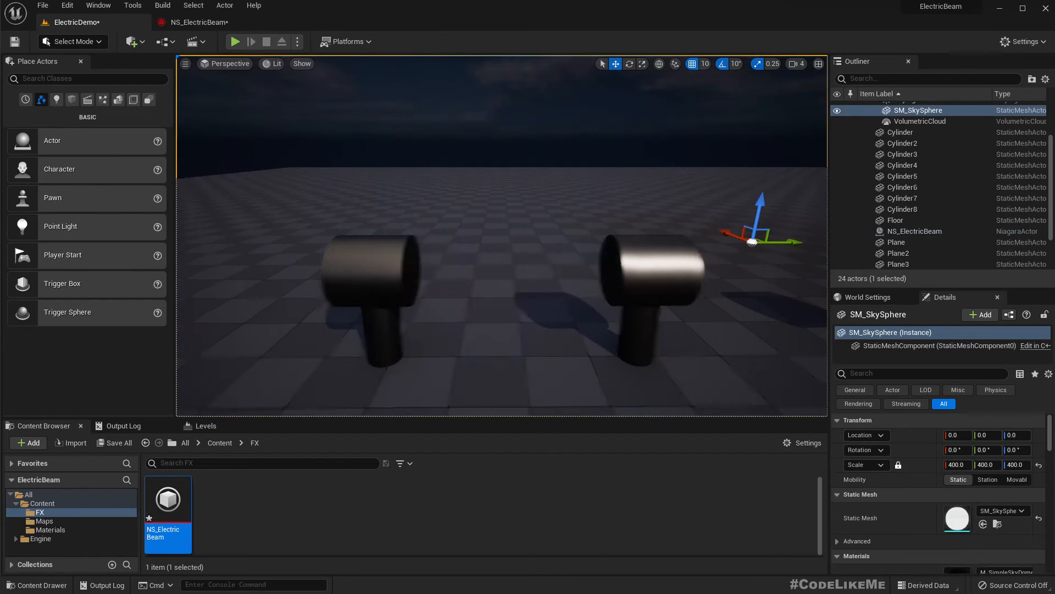
key(s)
right_drag(463, 125, 463, 165)
key(d)
key(w)
key(s)
key(e)
key(w)
key(d)
key(a)
key(s)
key(w)
key(s)
Step: Drive Sprite Facing in the Sprite Facing and Alignment module with the Select Vector from Array dynamic input
click(205, 24)
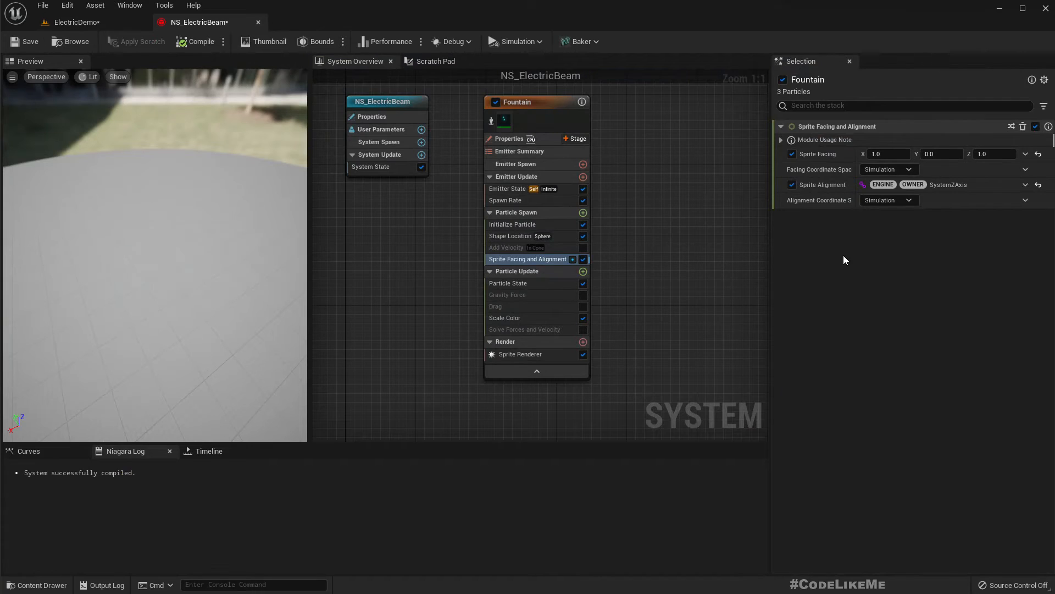
click(1026, 154)
text(rand)
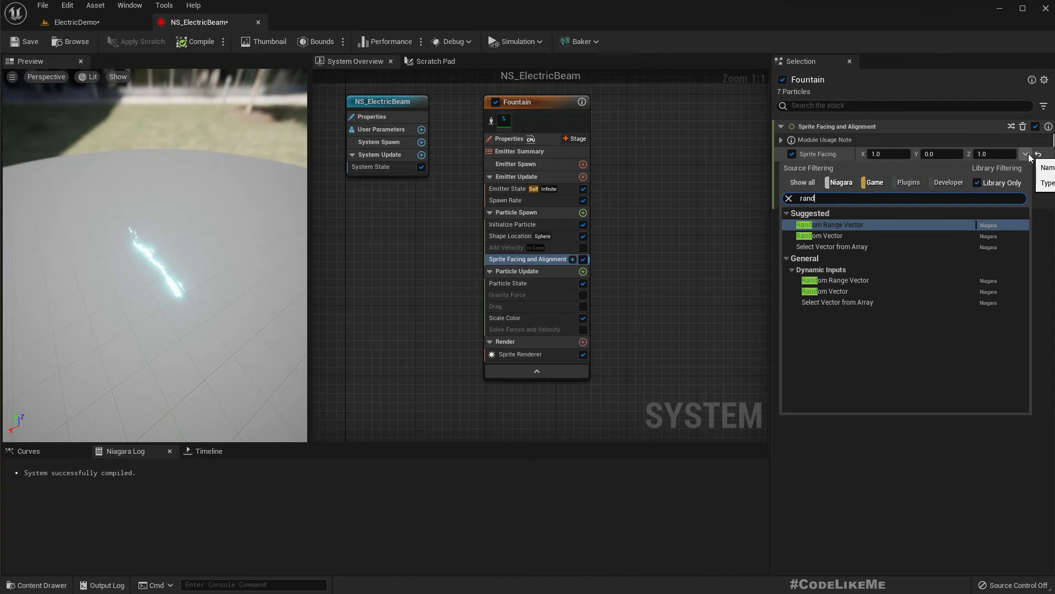
key(Down)
key(Down)
key(Down)
key(Down)
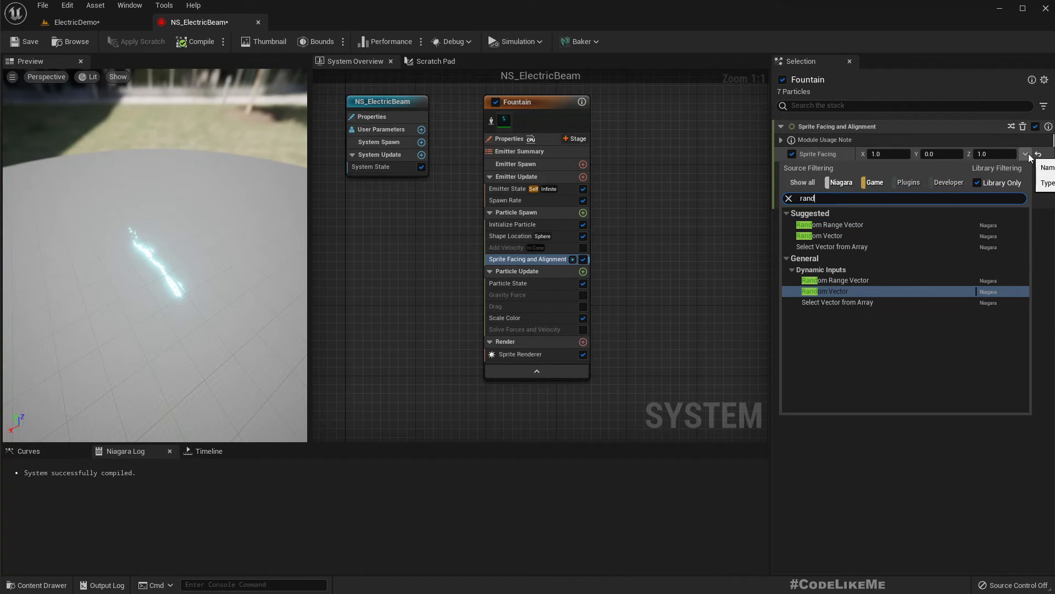
key(Down)
key(Return)
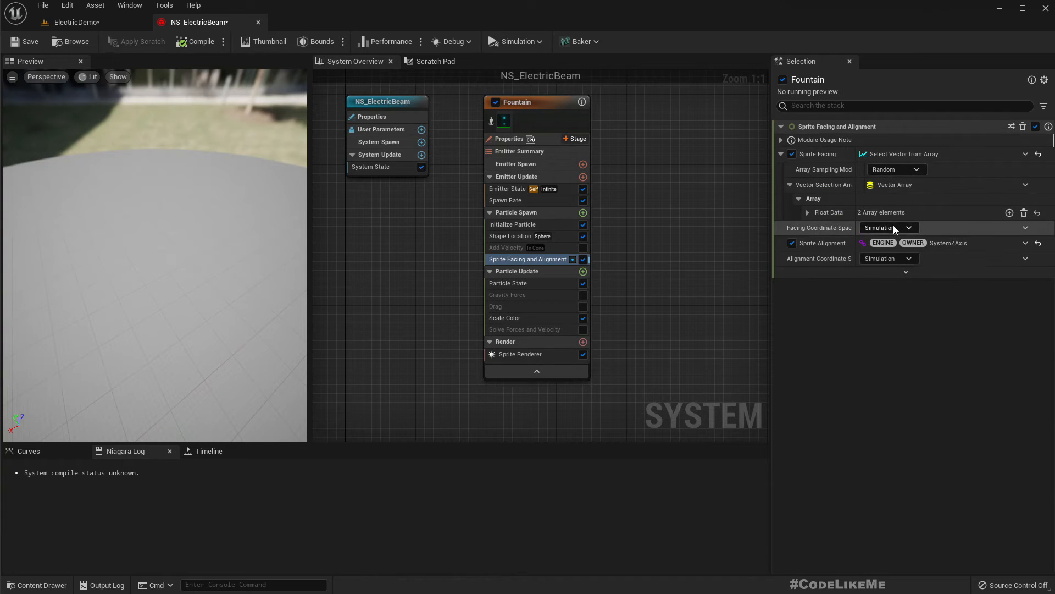
Step: Add a third element to the facing vector array and set the vectors to 1, 0, 0; 0, 0, 1; and 1, 0, 1
click(807, 212)
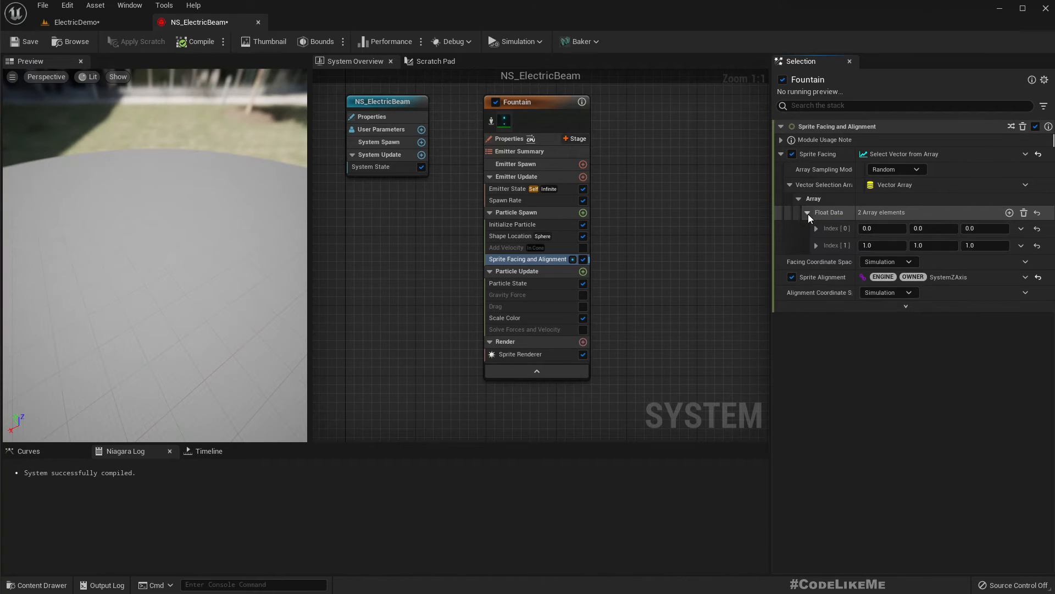
click(1009, 213)
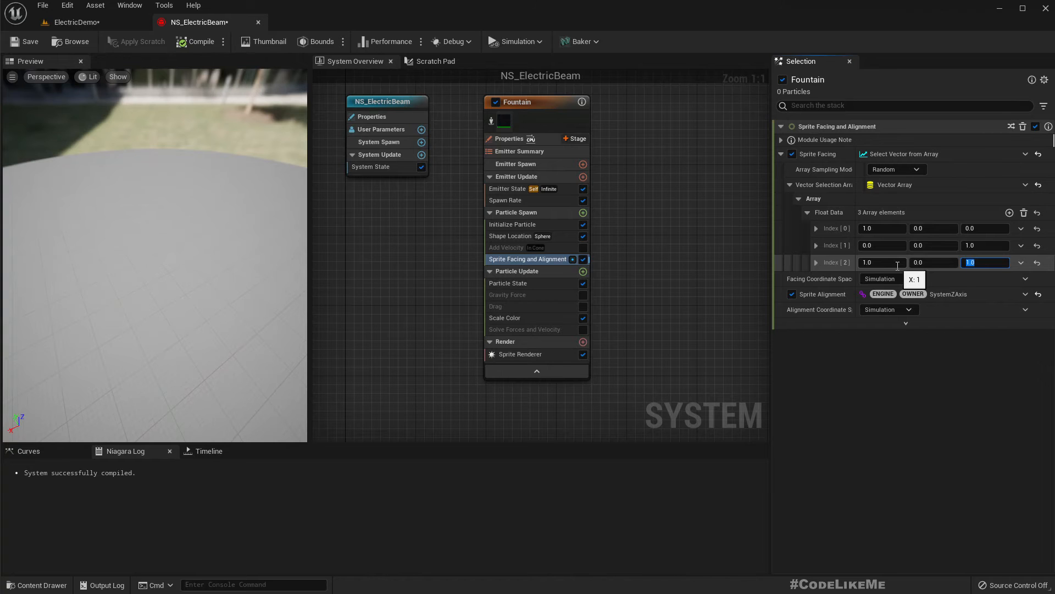
drag(162, 183, 149, 229)
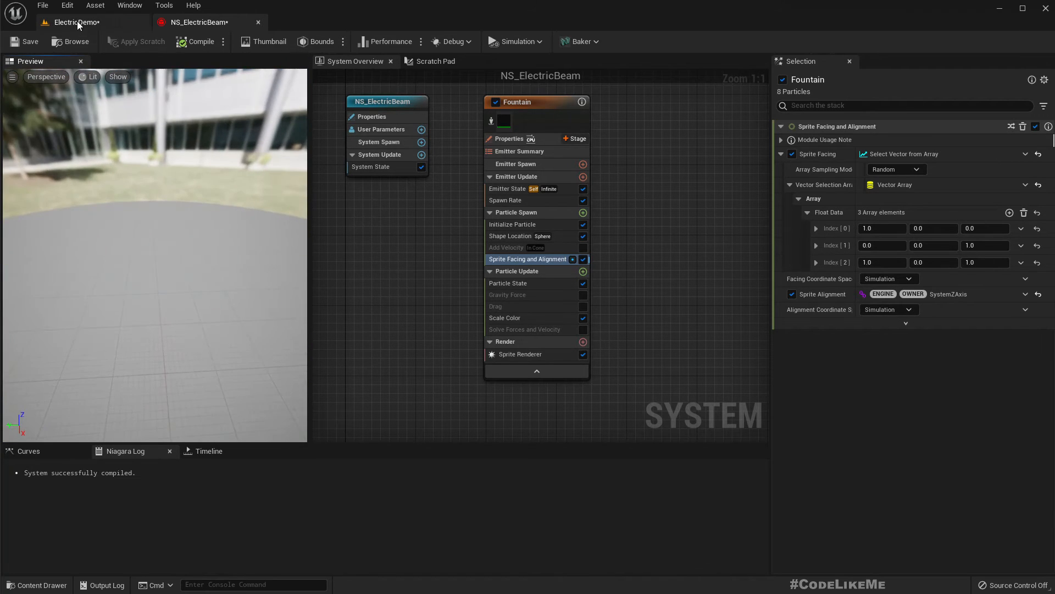
Step: Check the beam in the ElectricDemo level and change facing array Index 1 to 1, 0, 1 and Index 2 to 1, 0, -1
click(78, 26)
mouse_move(511, 233)
right_down()
mouse_move(530, 261)
mouse_move(519, 288)
mouse_move(621, 314)
mouse_move(654, 310)
mouse_move(715, 242)
mouse_move(742, 236)
mouse_move(632, 252)
mouse_move(610, 286)
mouse_move(517, 242)
mouse_move(473, 250)
mouse_move(521, 248)
right_up()
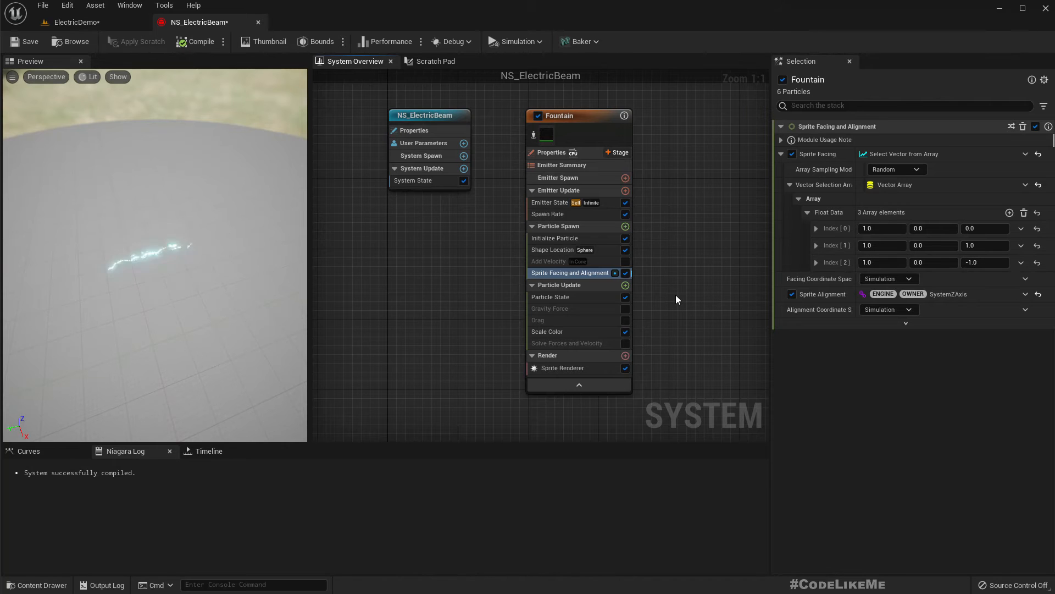
click(76, 22)
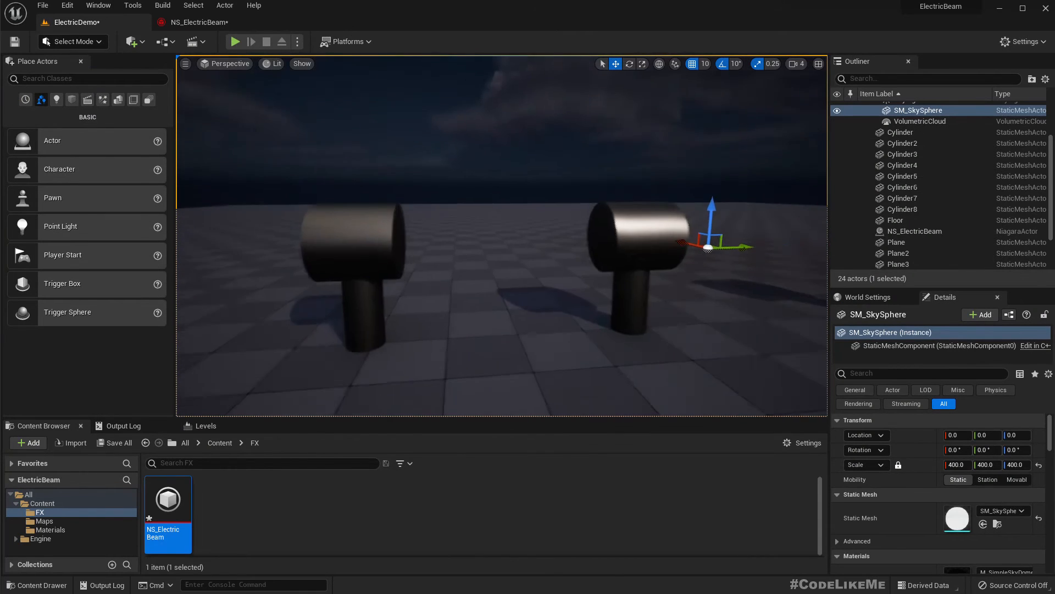
Step: Examine the beam between the cylinder stands from a few more angles in the ElectricDemo level
right_drag(502, 235, 472, 258)
key(s)
right_drag(514, 245, 514, 275)
click(188, 22)
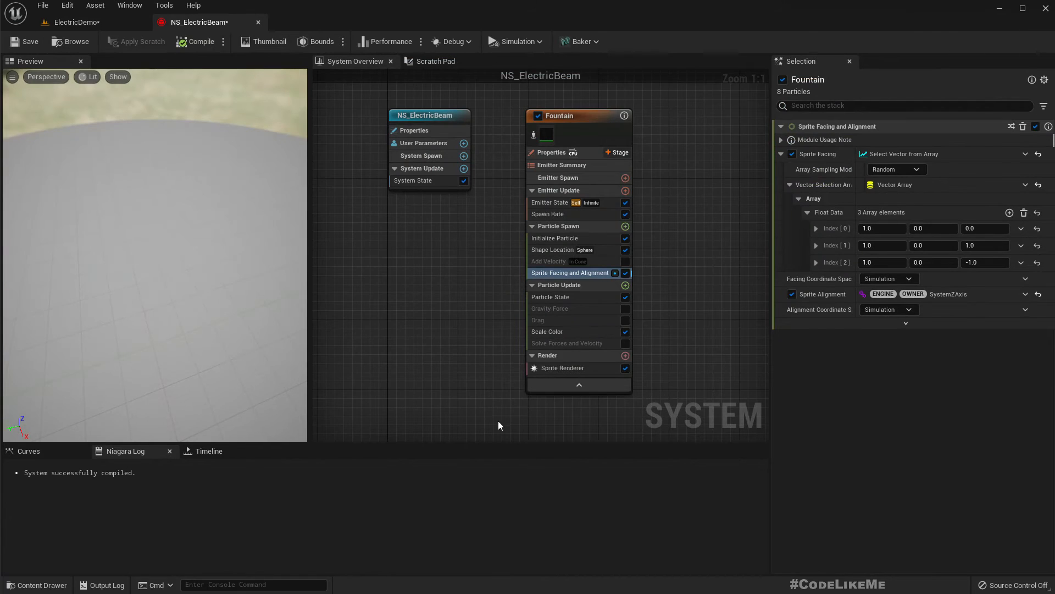
click(626, 355)
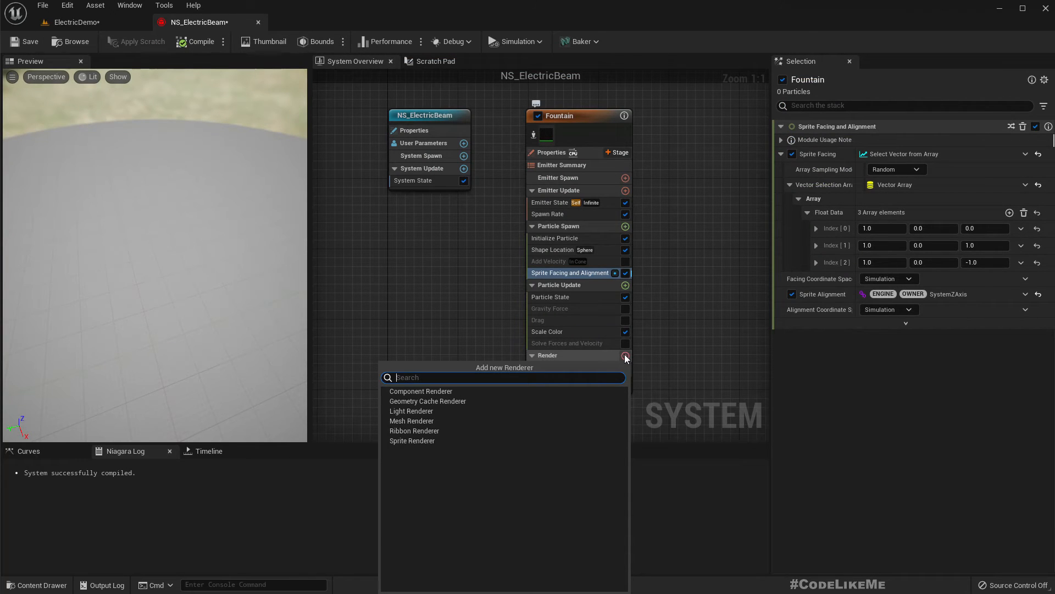
click(418, 440)
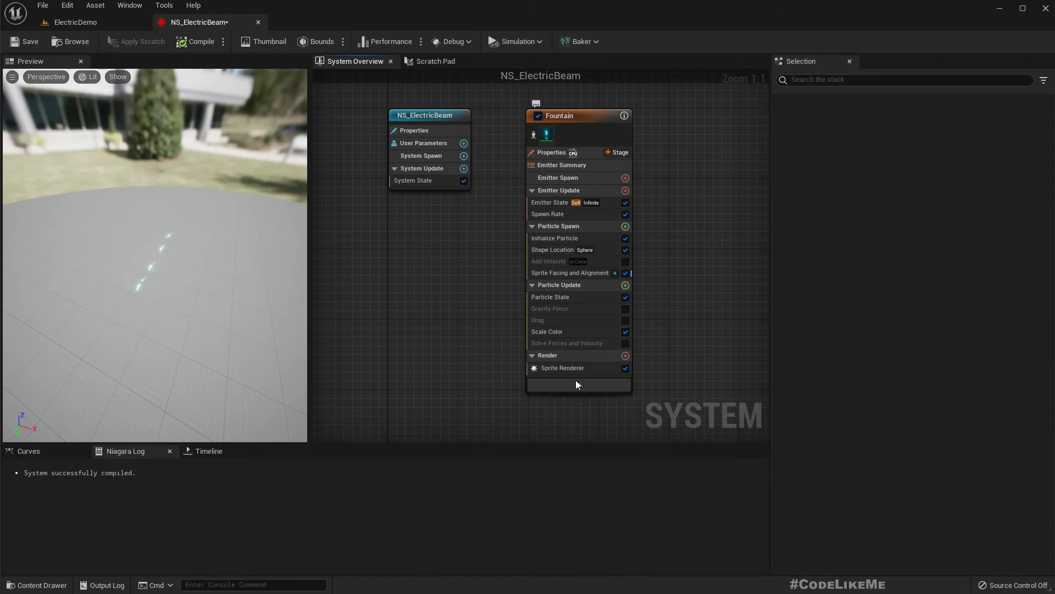
Step: Try cyan as the particle color in the Fountain emitter's Initialize Particle module
click(539, 240)
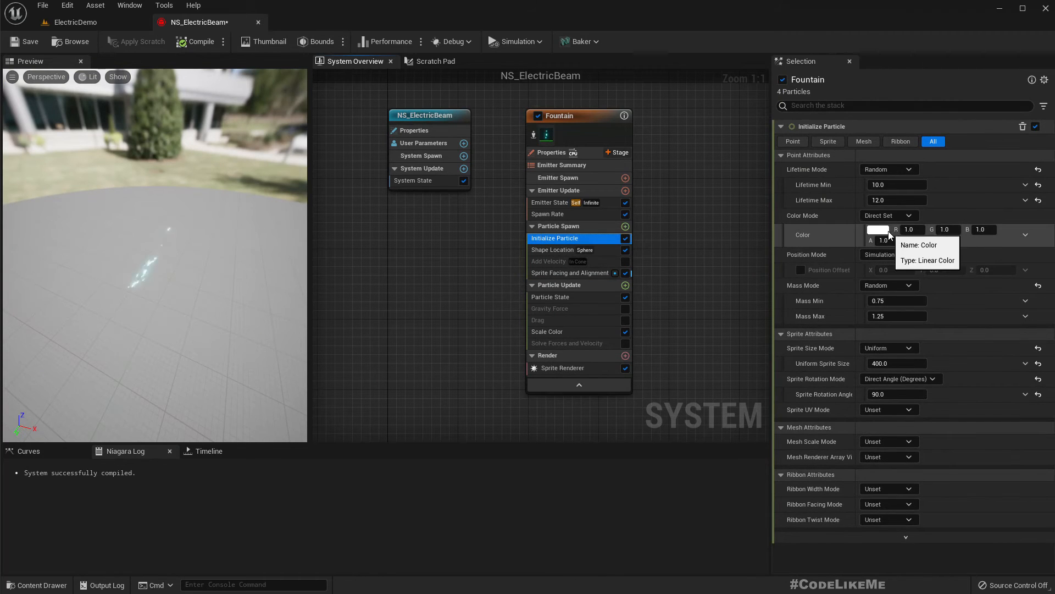
drag(155, 255, 275, 222)
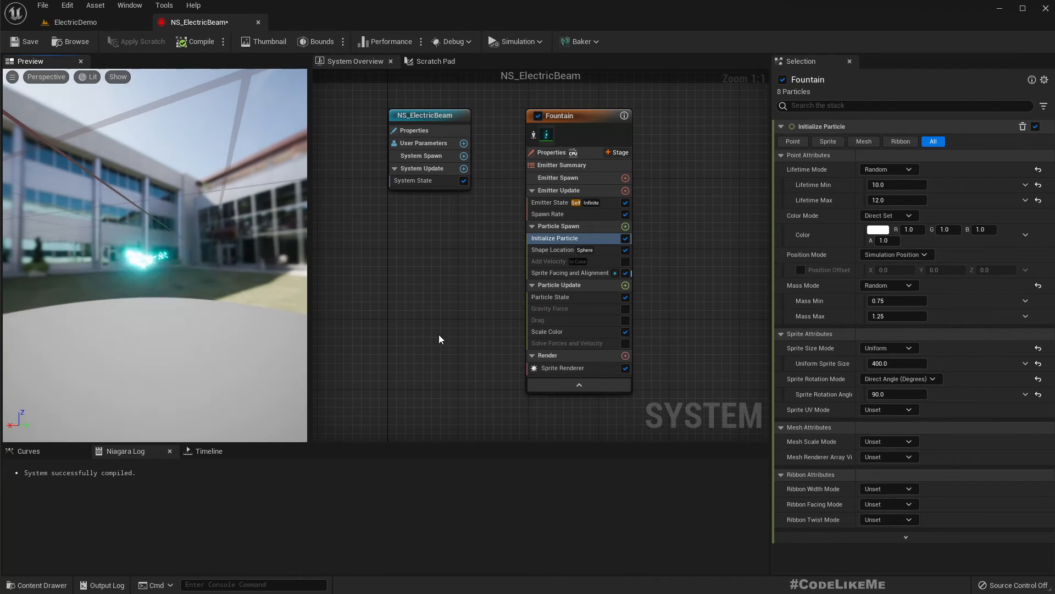
click(885, 231)
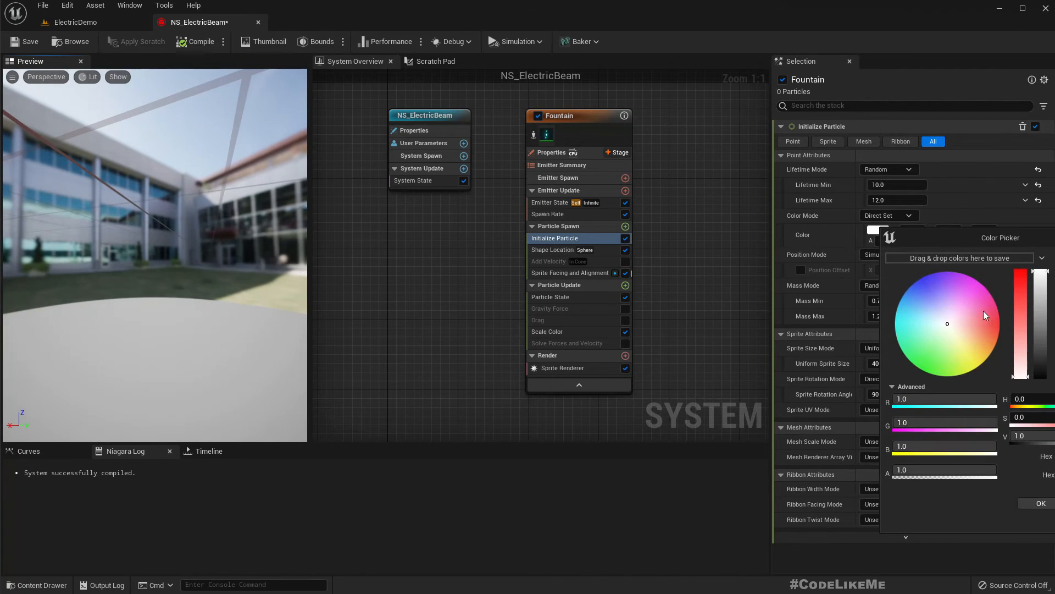
mouse_move(984, 311)
mouse_down()
mouse_move(987, 328)
mouse_move(815, 336)
mouse_up()
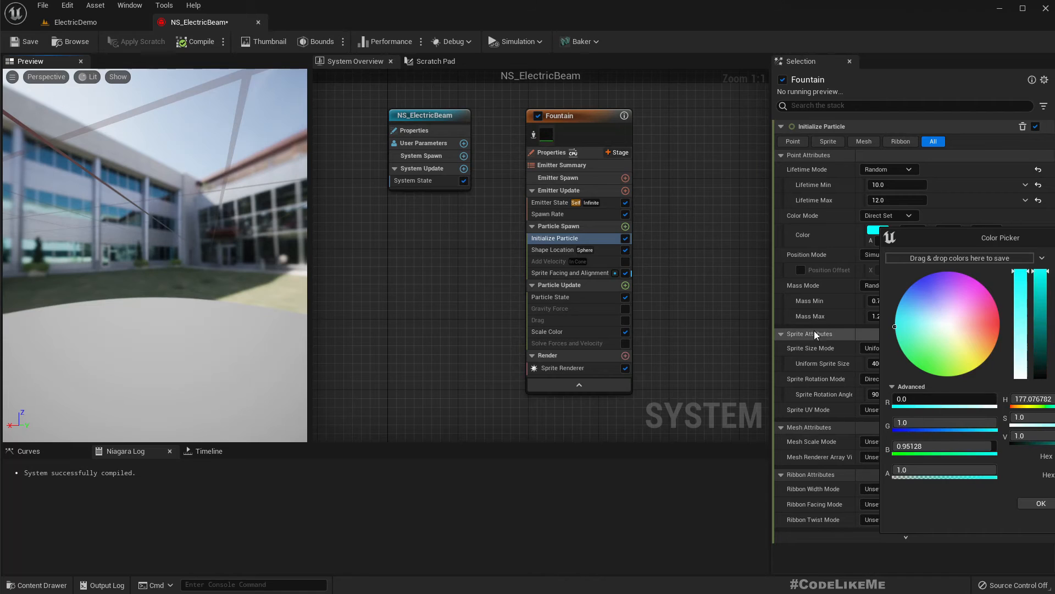
drag(966, 329, 1005, 325)
key(Escape)
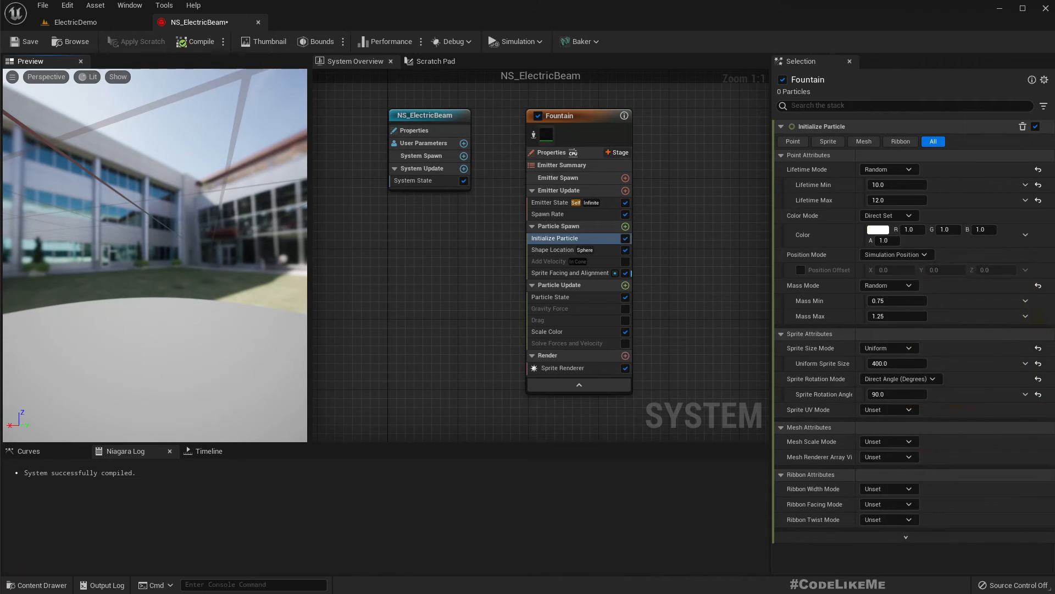
Step: Open the Sprite Renderer's material instance MI_ElectricStreak and its parent material M_ElectricStreak
click(565, 370)
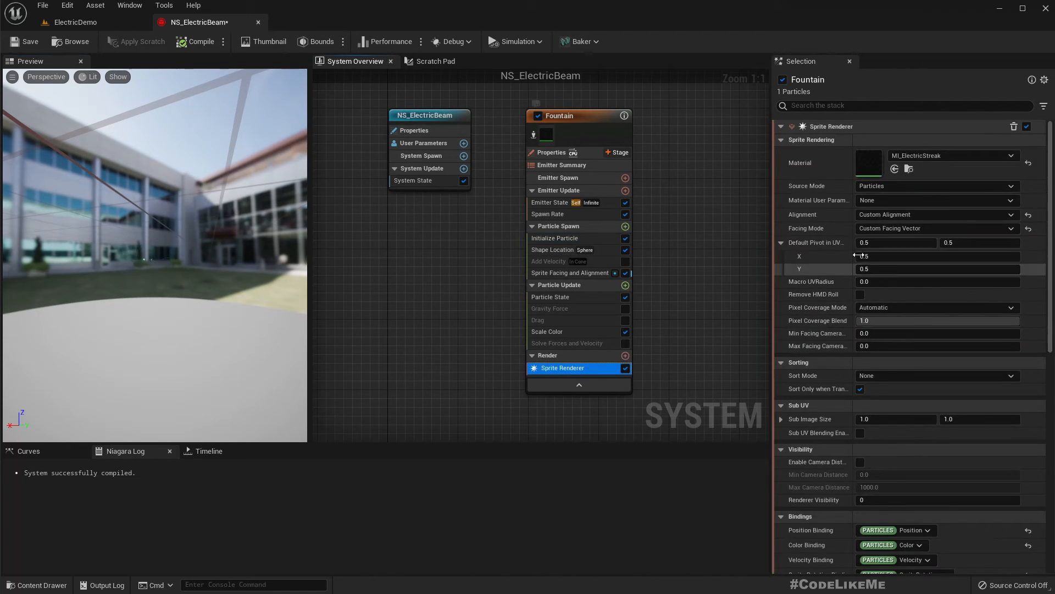
double_click(871, 171)
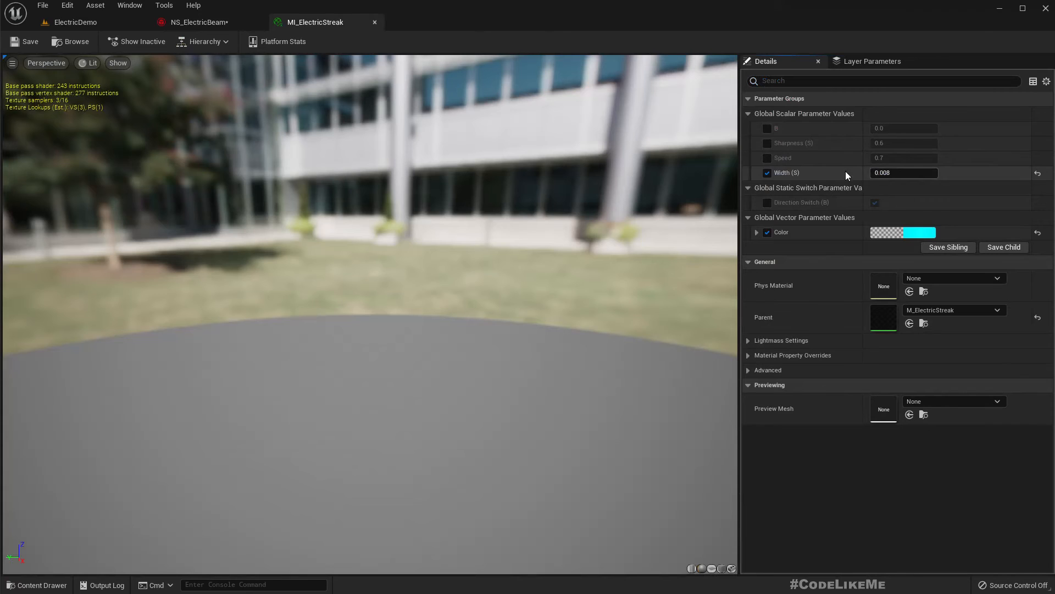
click(196, 22)
click(275, 22)
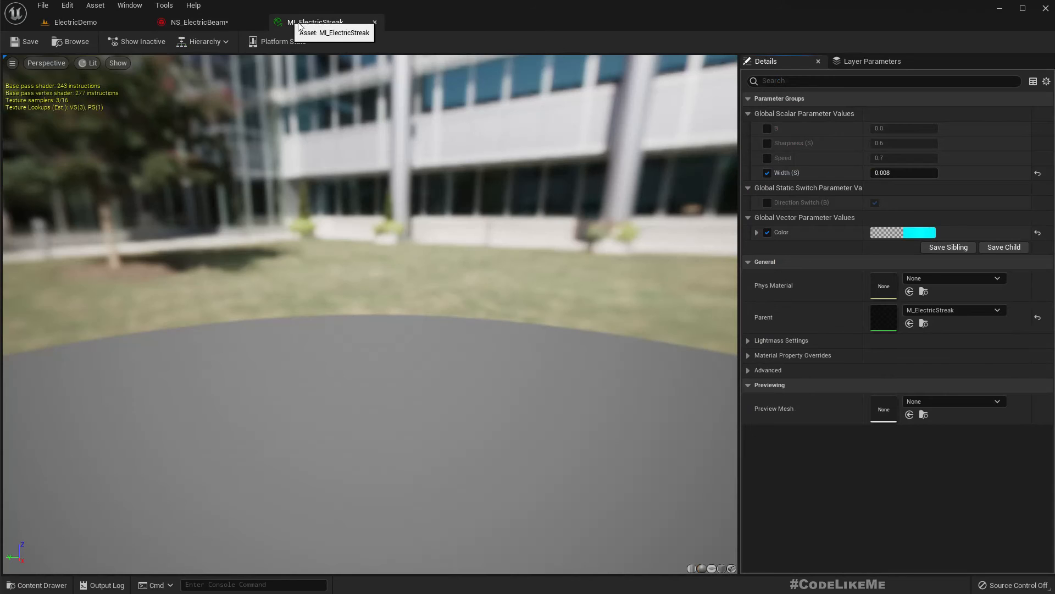
double_click(885, 324)
Step: Add a Particle Color node, connect it to the emissive Multiply's A input in place of the Color parameter, and apply the material changes
scroll(548, 209, down, 4)
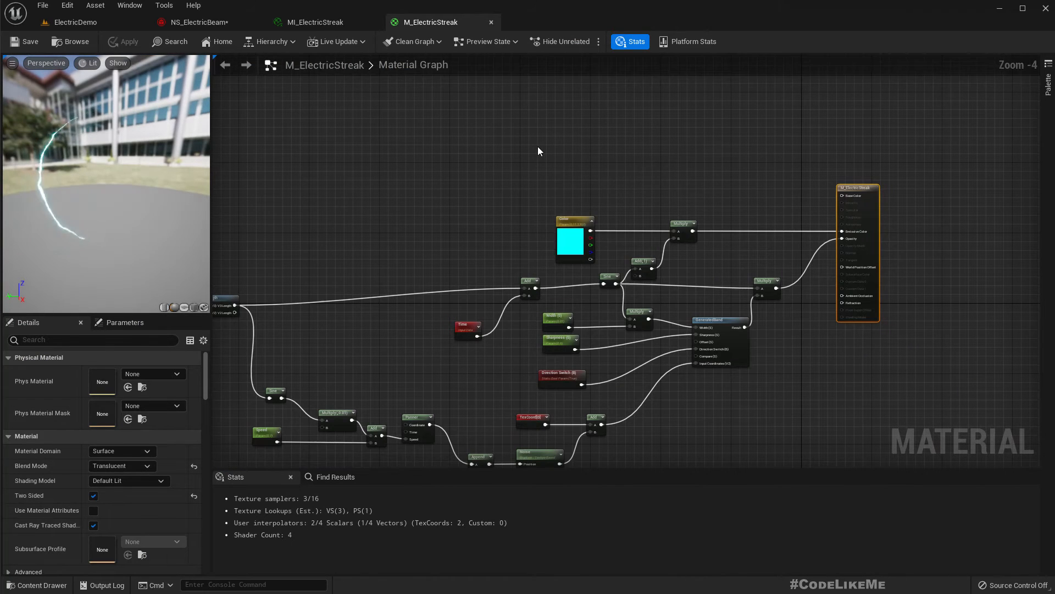
right_click(538, 149)
text(part)
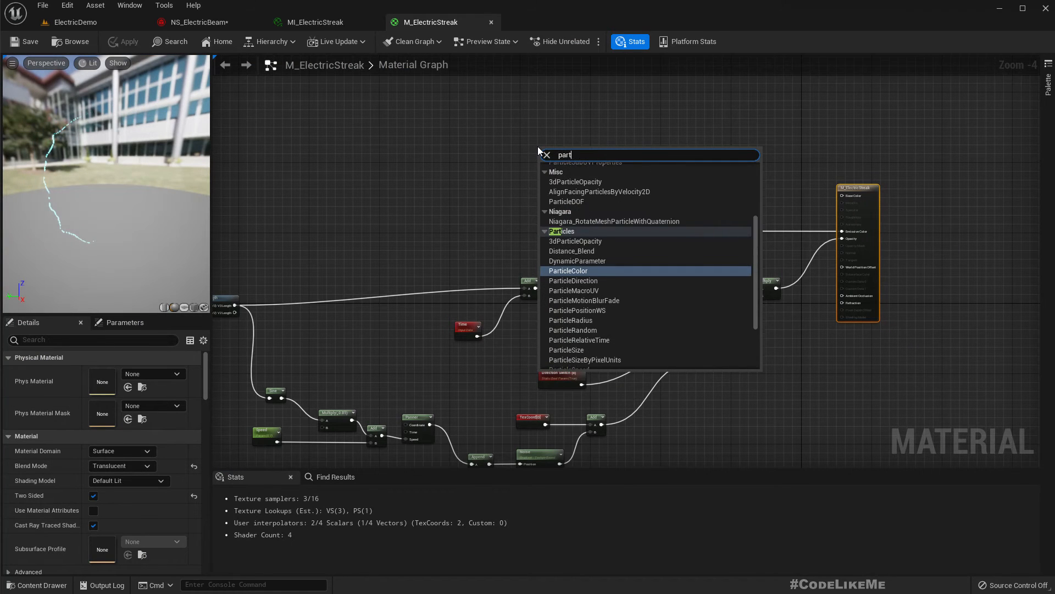
text(icle co)
key(Return)
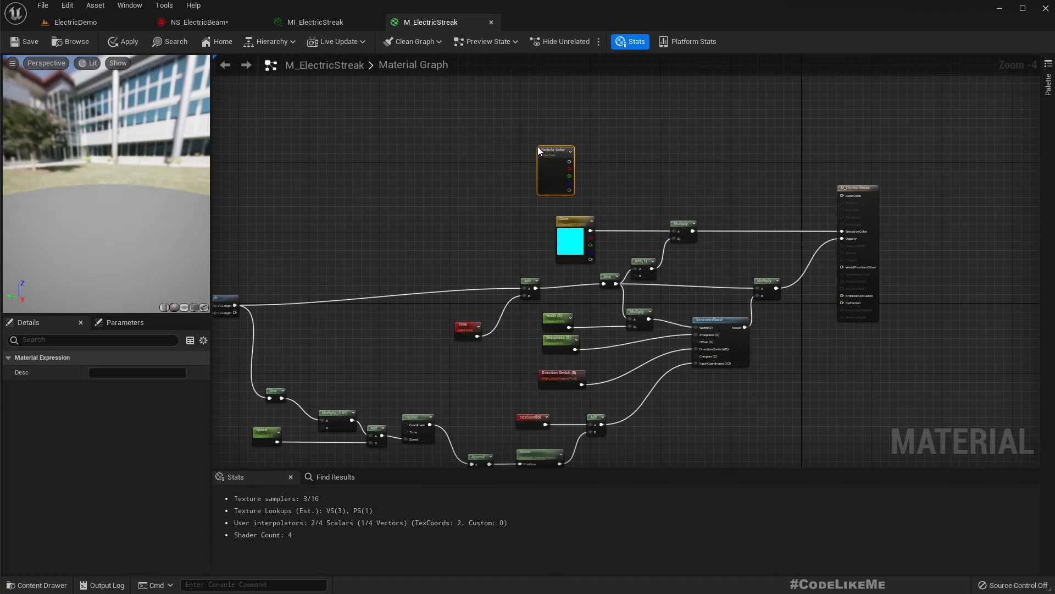
scroll(585, 174, up, 3)
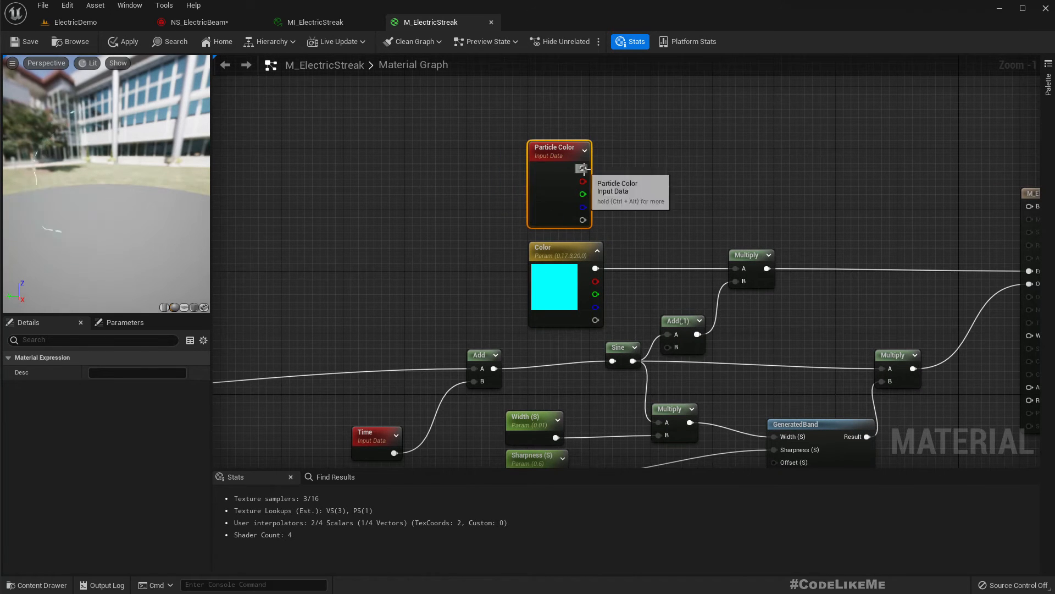
drag(582, 169, 742, 269)
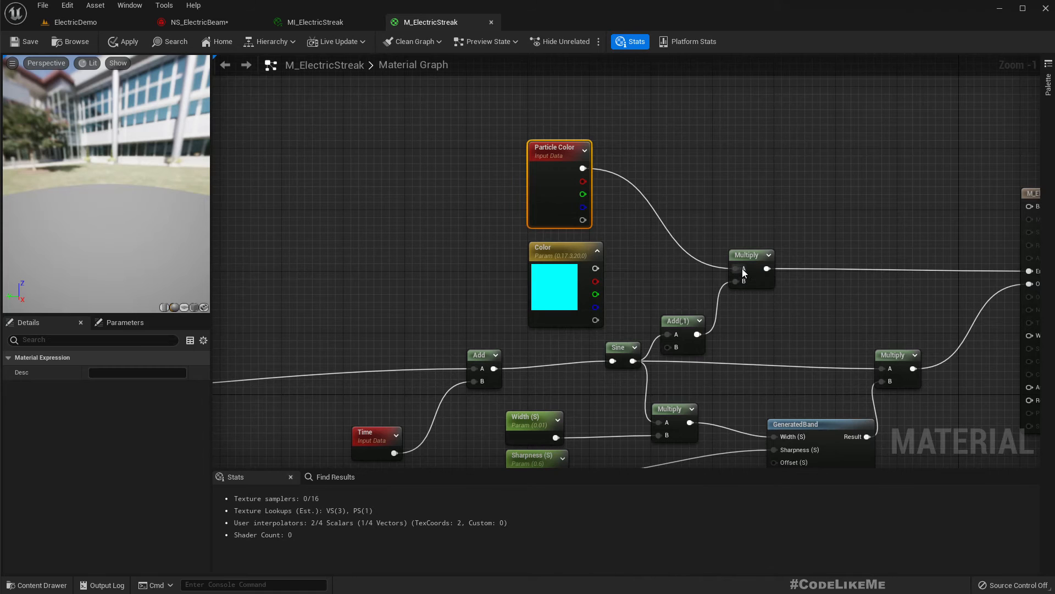
click(127, 41)
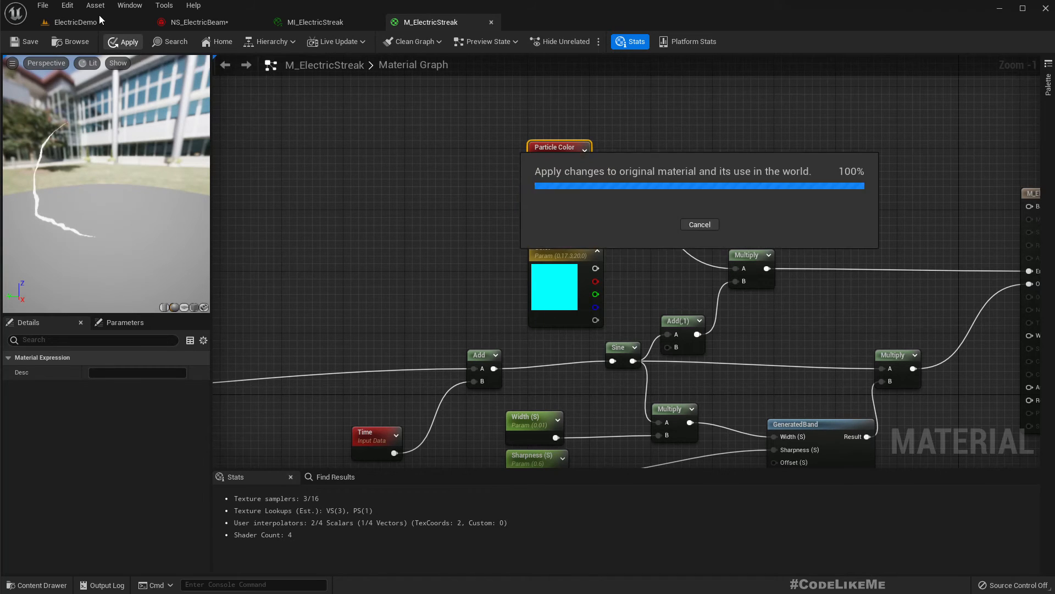
Step: Look at the cylinder stands in the ElectricDemo level to check the beam with the edited material
click(101, 21)
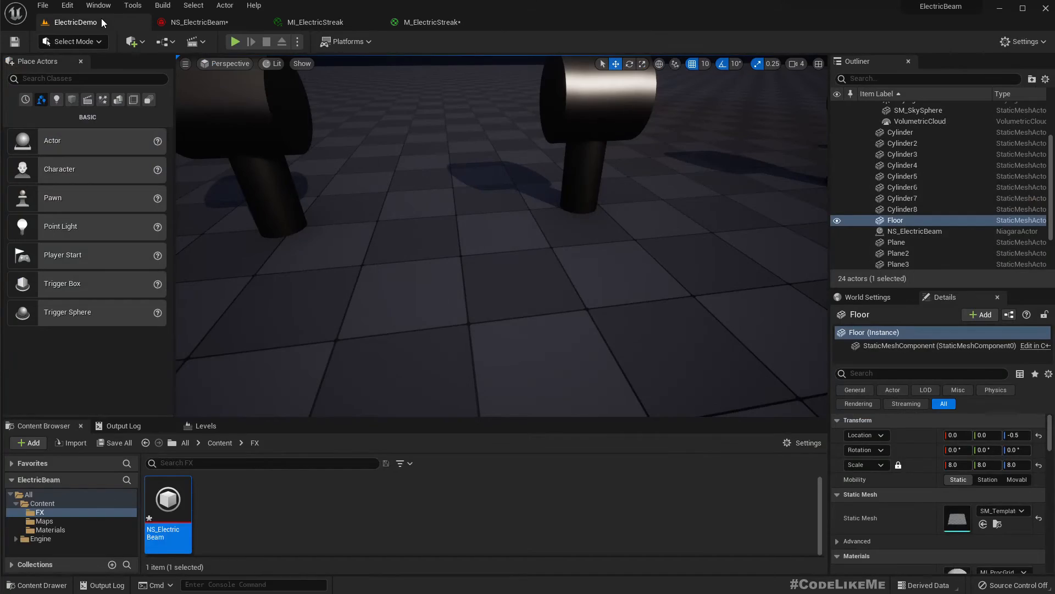
scroll(471, 191, down, 6)
right_drag(472, 191, 473, 151)
key(w)
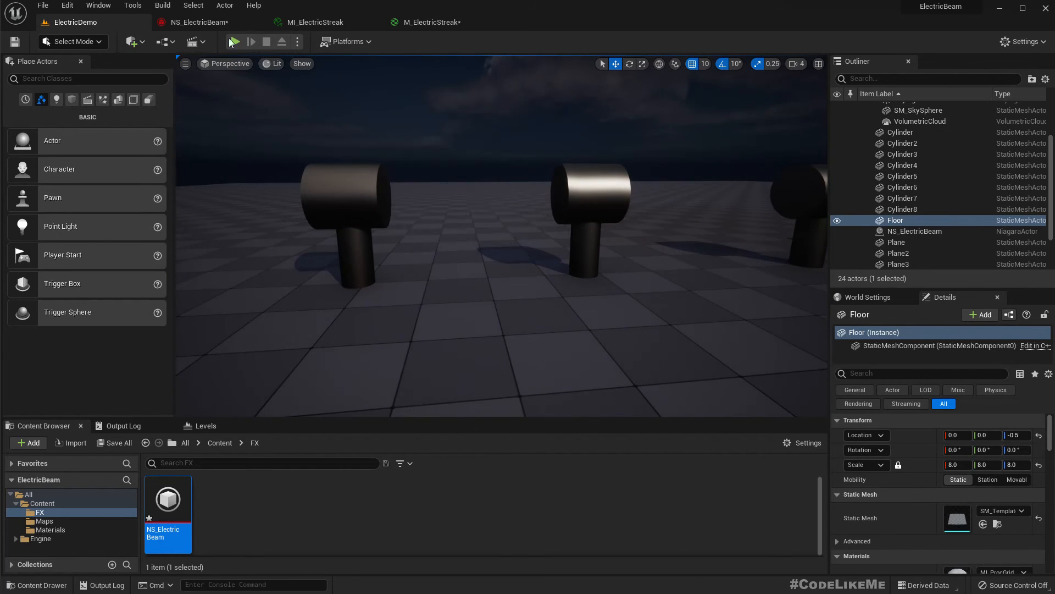
Step: Set the Initialize Particle color to orange-red with value 100 (R 100, G 8.2829, B 0) and check the beam in the ElectricDemo level
click(206, 20)
click(555, 238)
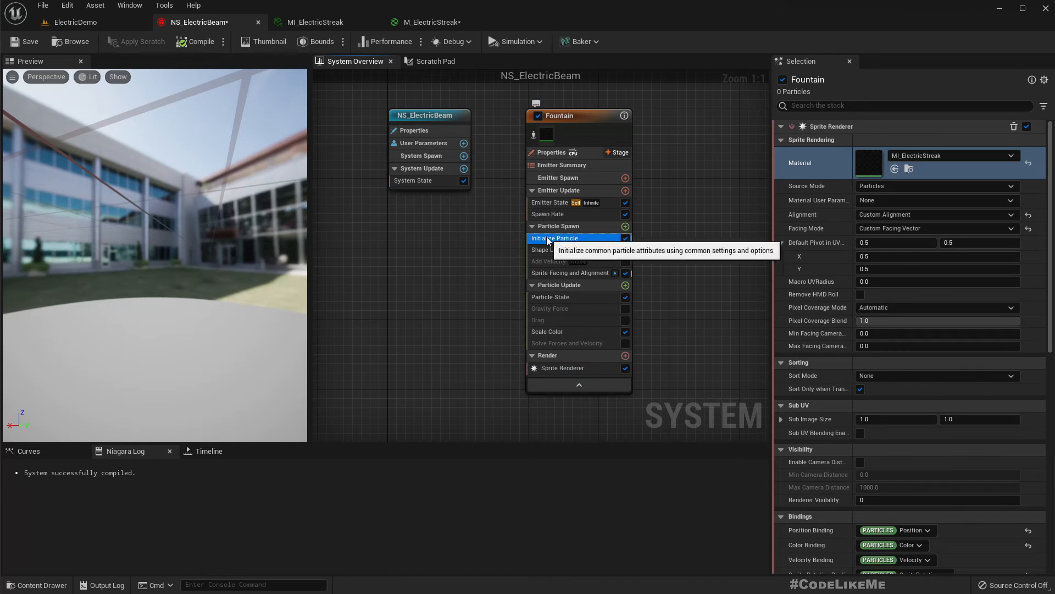
click(874, 231)
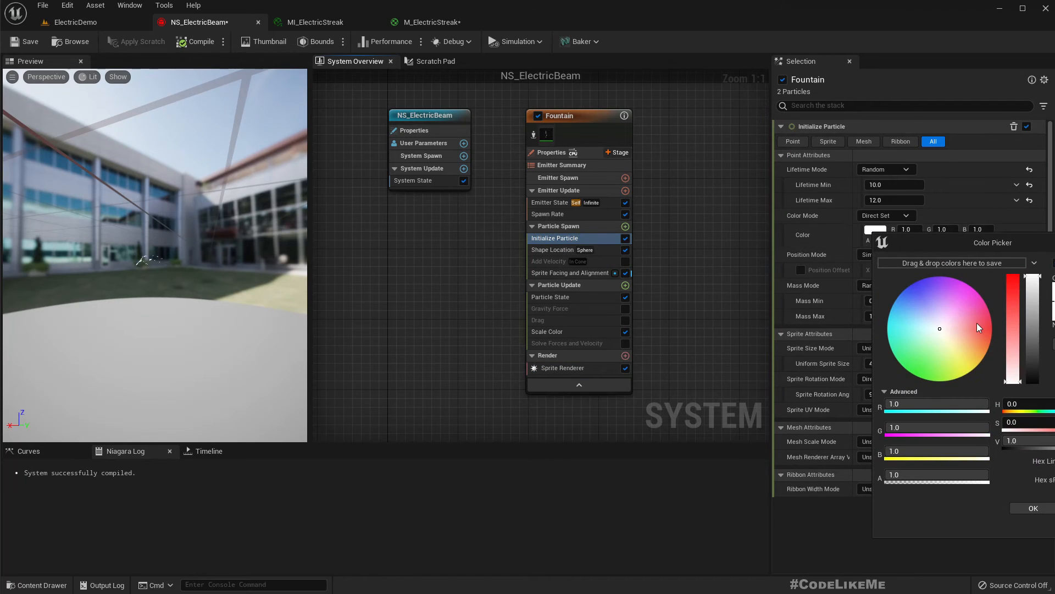
drag(981, 332, 994, 333)
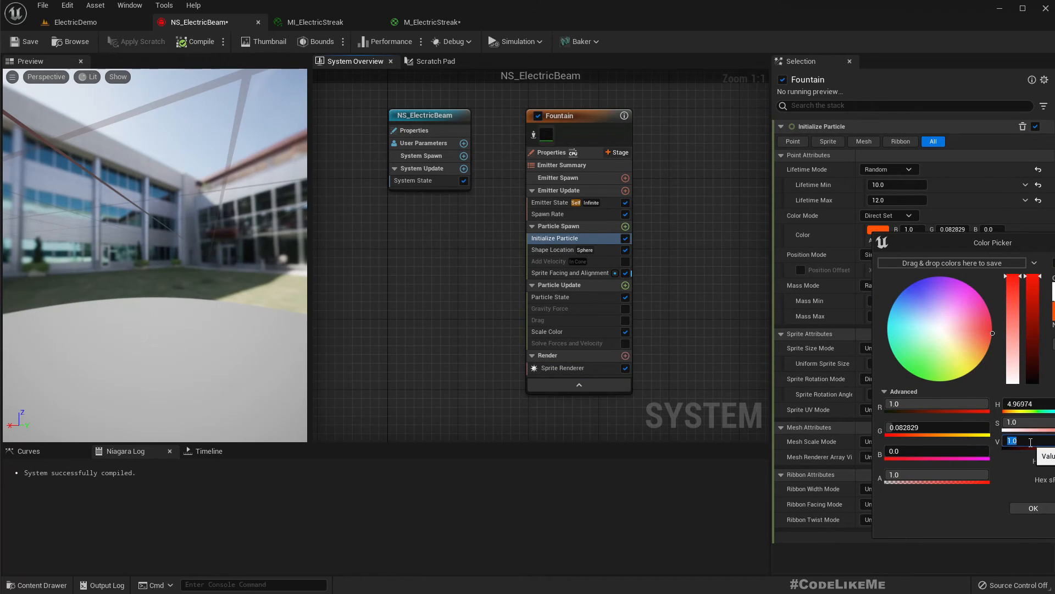
click(1030, 441)
text(100)
key(Return)
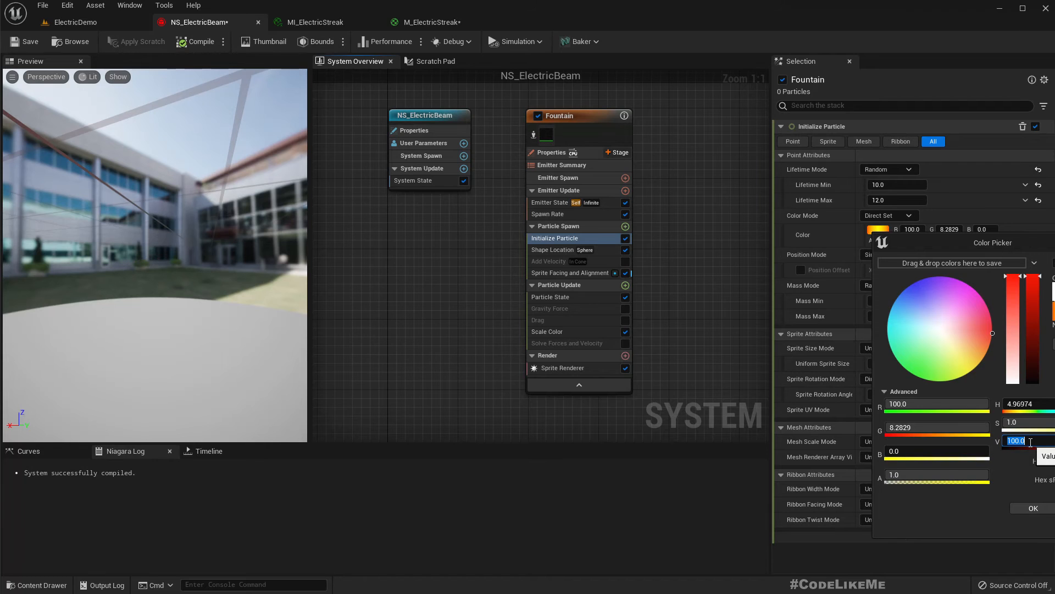
click(1034, 509)
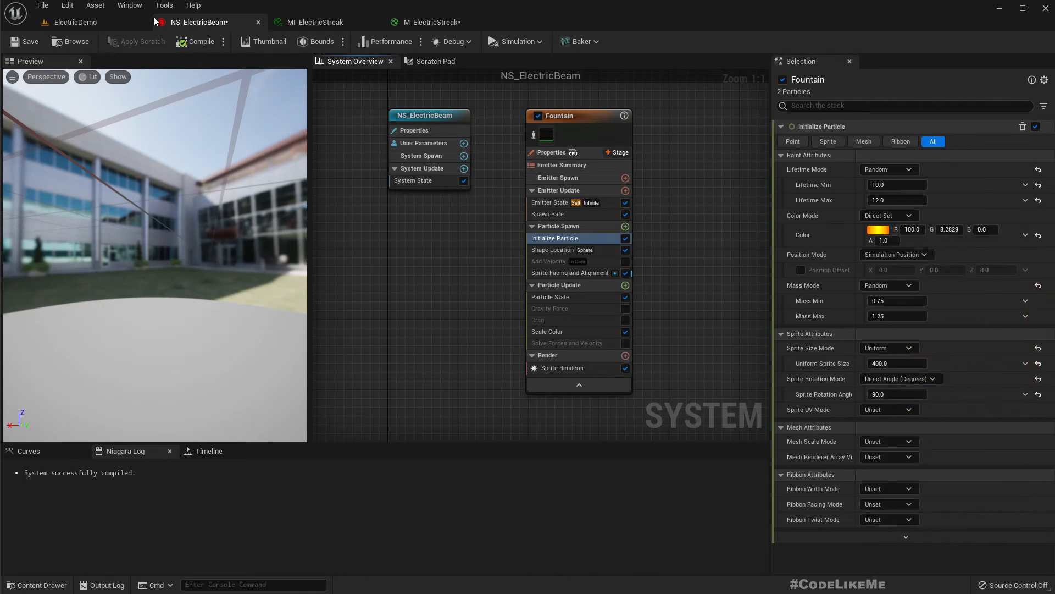
click(93, 25)
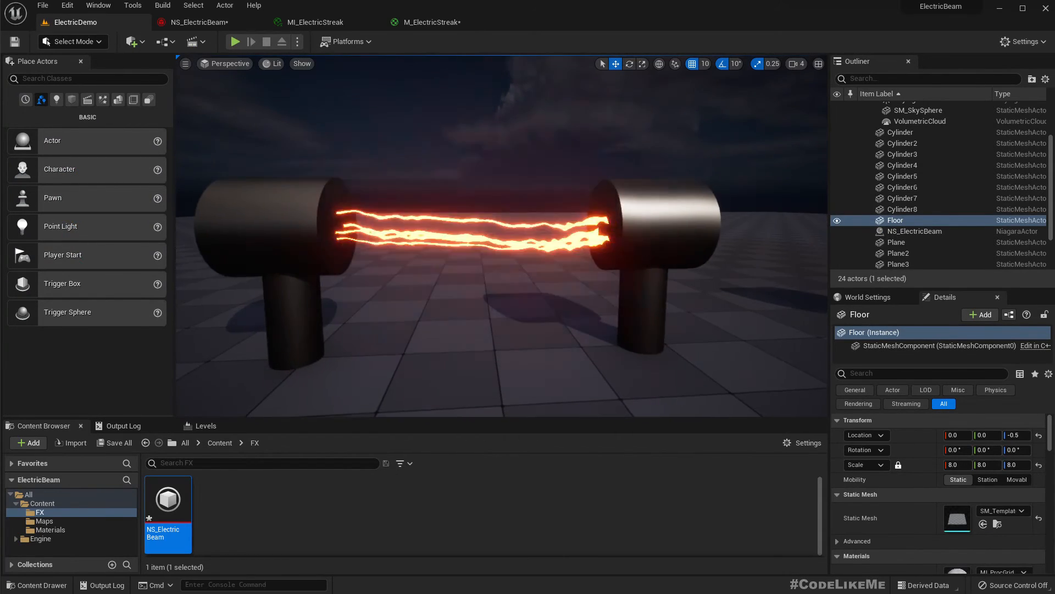
scroll(435, 133, down, 5)
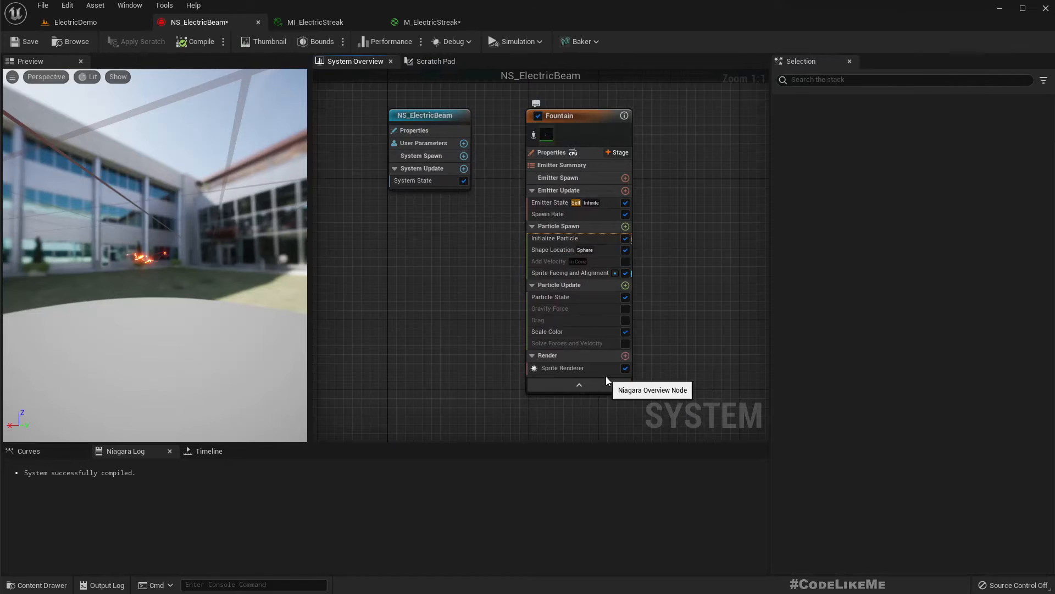
Step: Add a Light Renderer to the Fountain emitter in NS_ElectricBeam
click(626, 356)
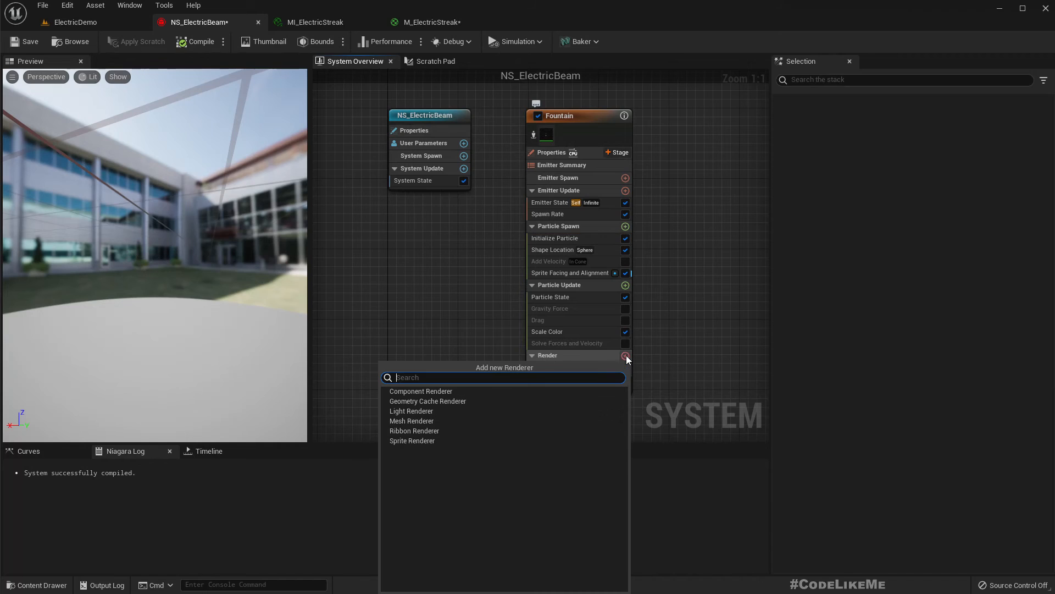
click(434, 410)
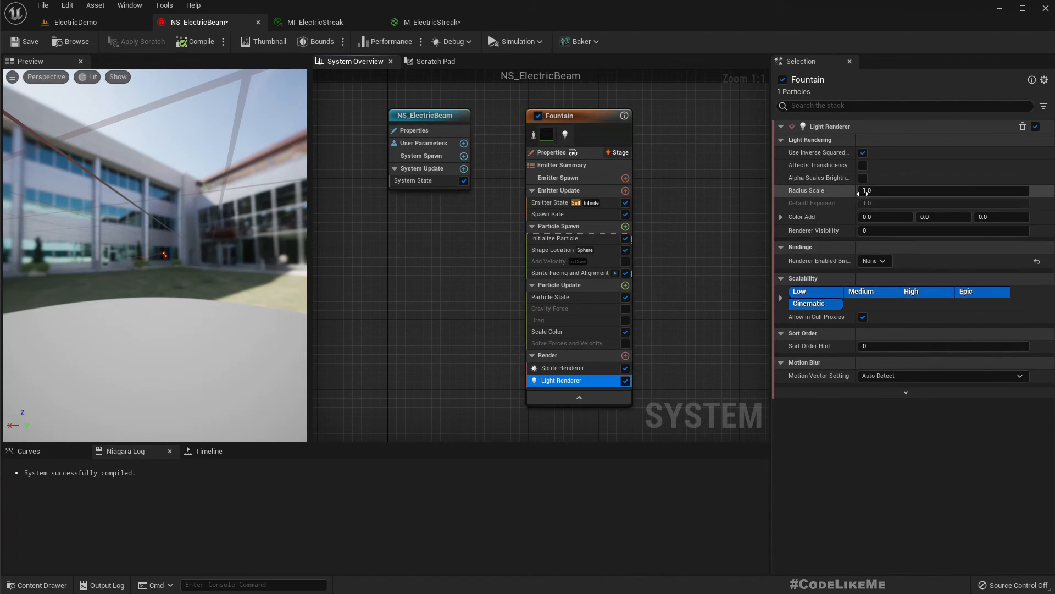
click(886, 188)
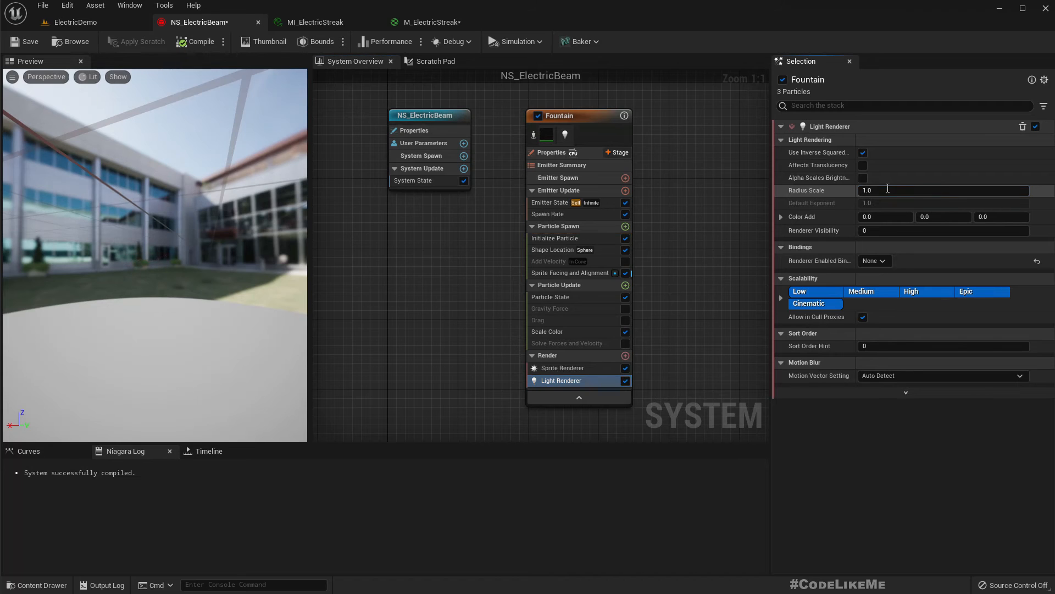
Step: Check how the beam's light falls on the stands and floor in the ElectricDemo level
click(70, 21)
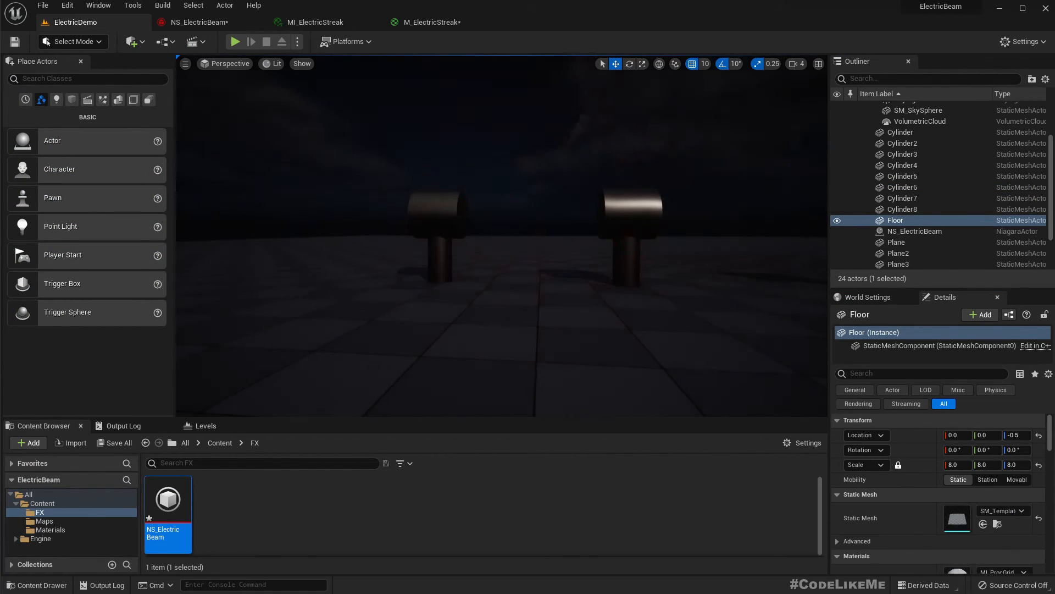
key(s)
mouse_move(501, 237)
right_down()
mouse_move(495, 289)
mouse_move(486, 242)
right_up()
key(w)
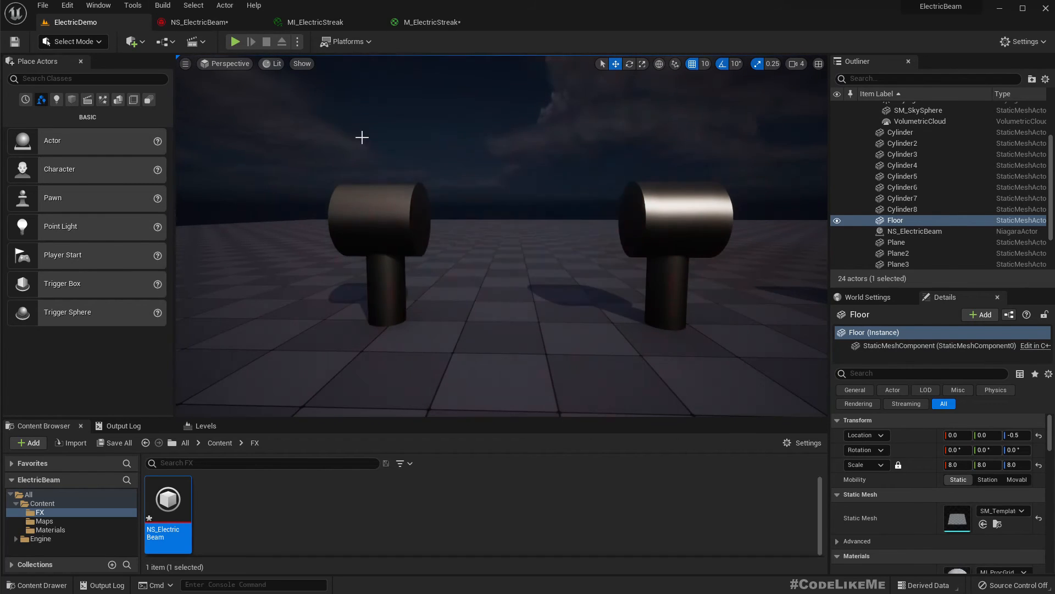
Step: Set the Light Renderer's Radius Scale to 10000
click(198, 22)
click(869, 190)
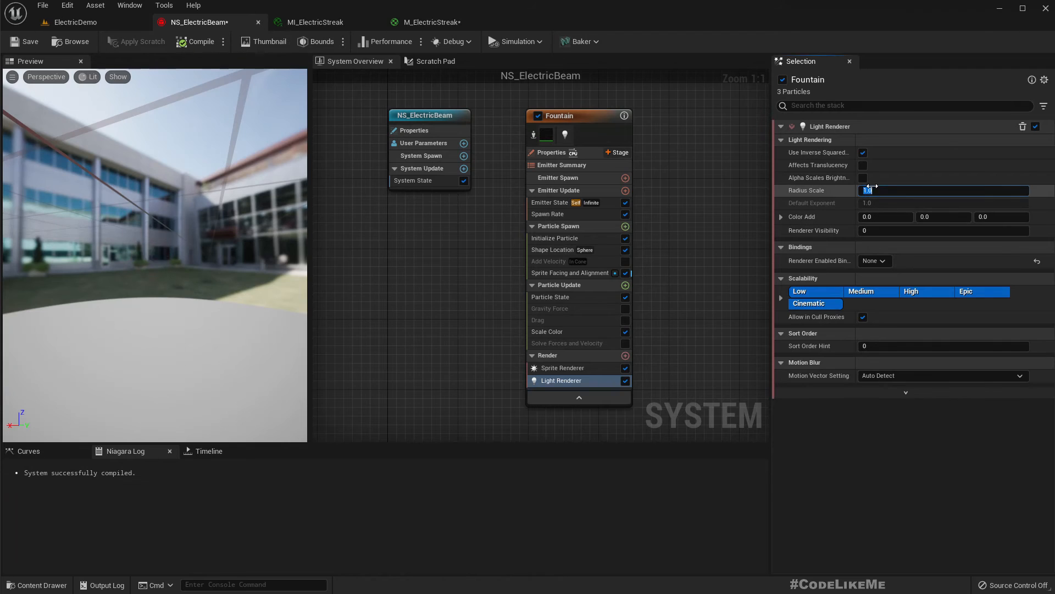
text(100)
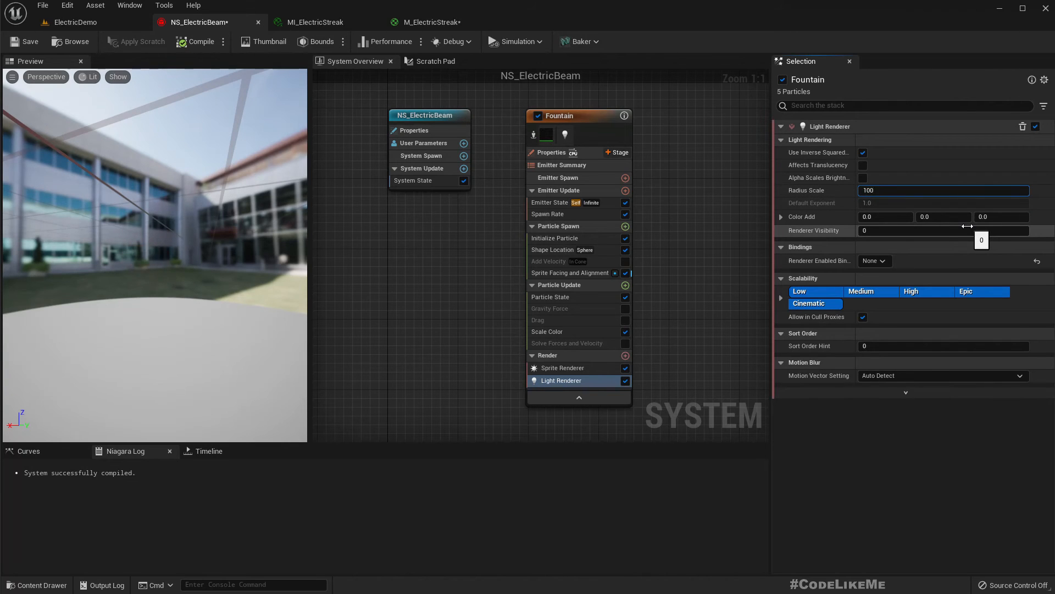
text(000)
key(BackSpace)
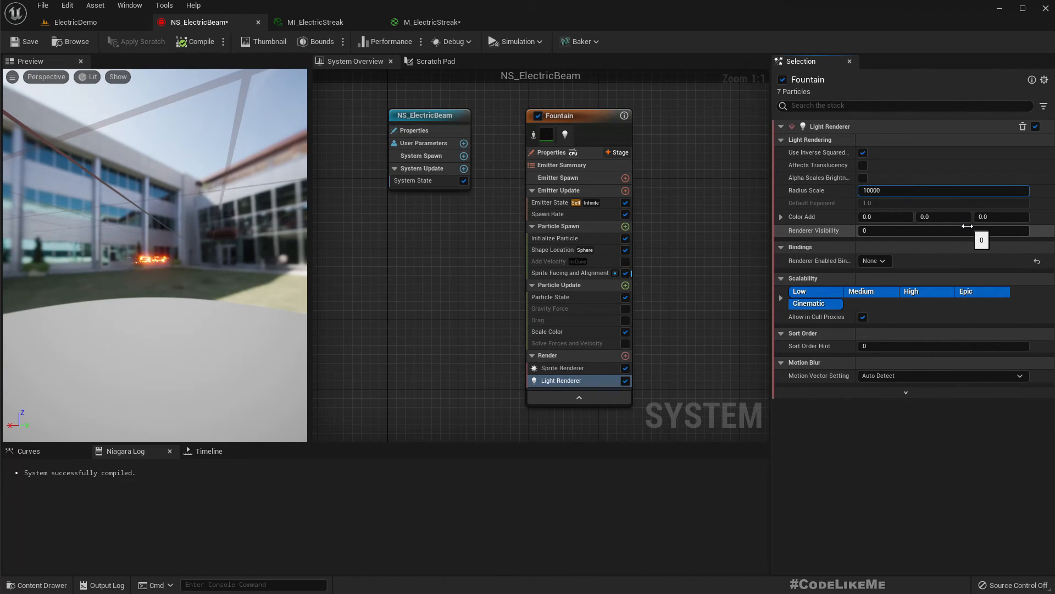
key(Return)
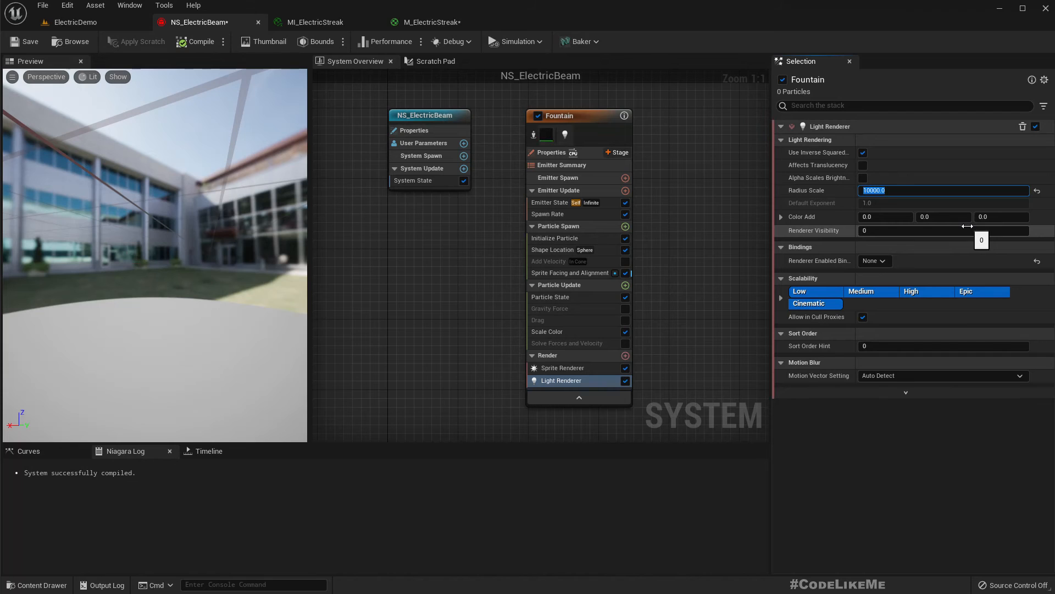
Step: Set the Light Renderer's Radius Scale to 1000 and turn off Use Inverse Squared Falloff
click(87, 19)
click(199, 22)
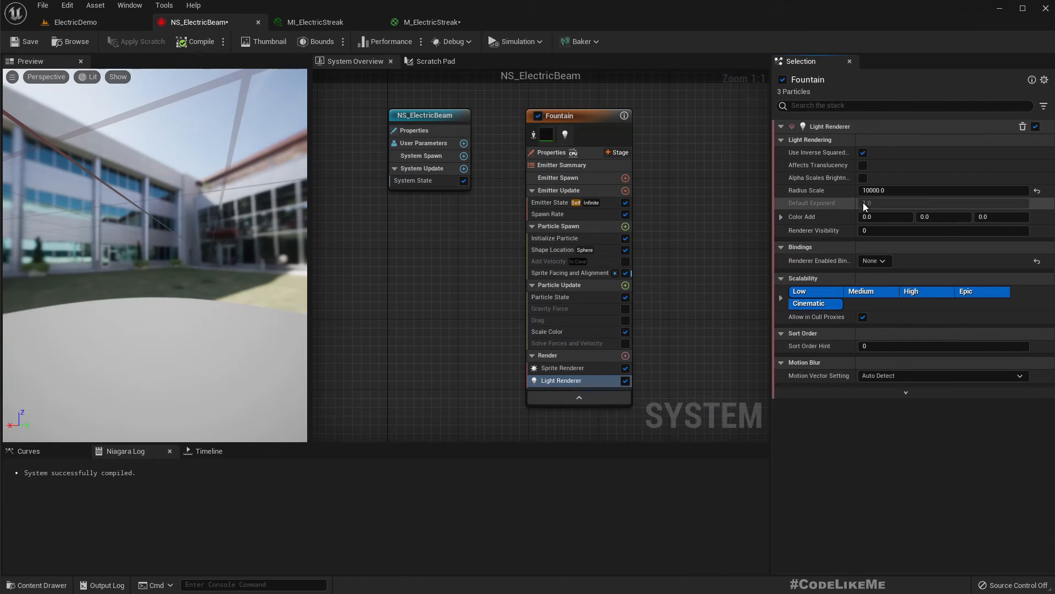
click(887, 190)
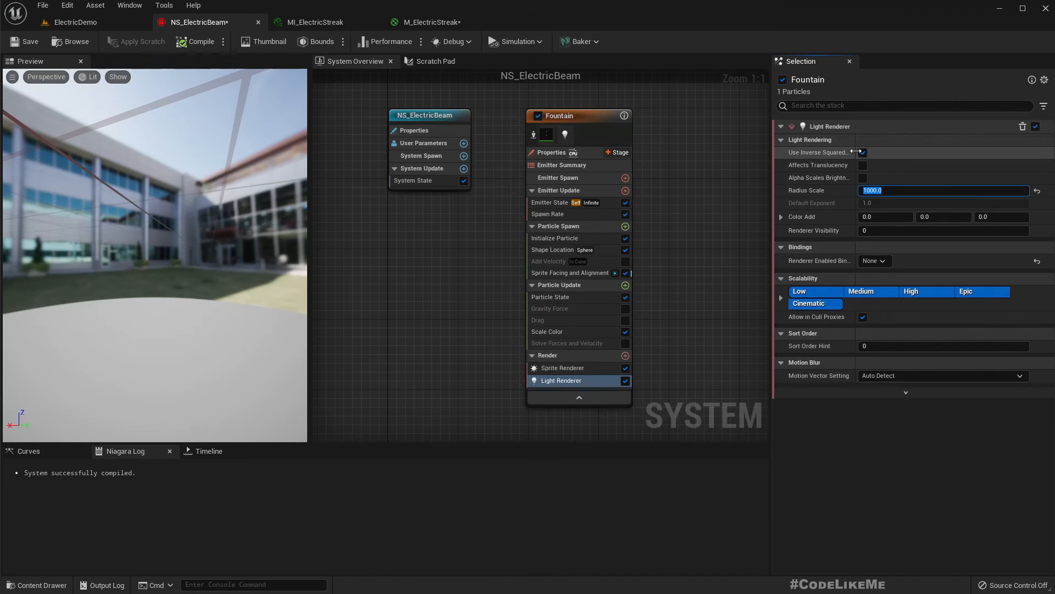
drag(856, 151, 880, 152)
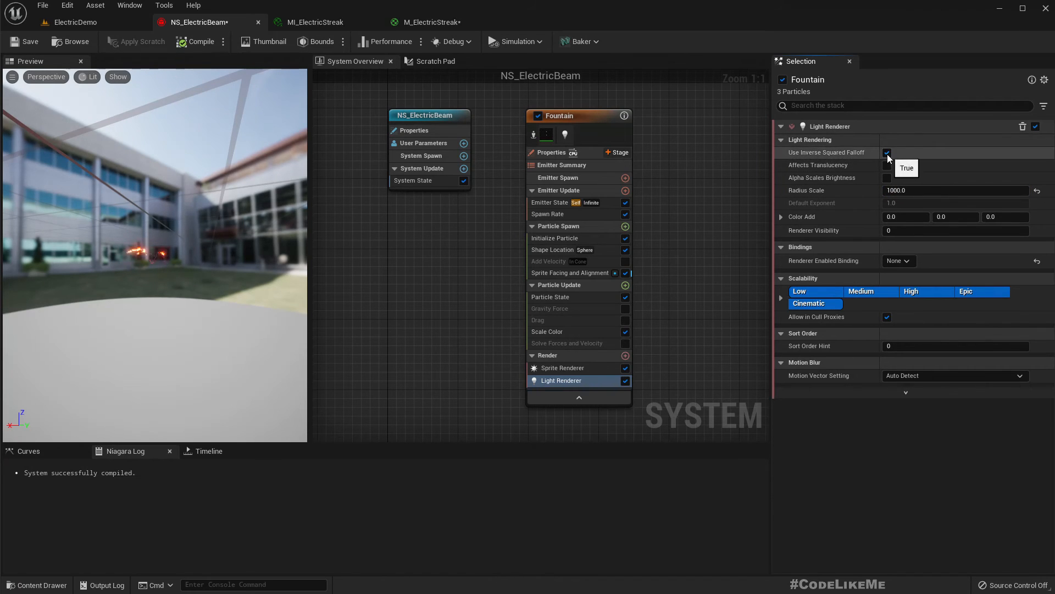
click(887, 152)
Step: Set the Light Renderer's Default Exponent to 10, checking the beam's light in the ElectricDemo level
click(87, 28)
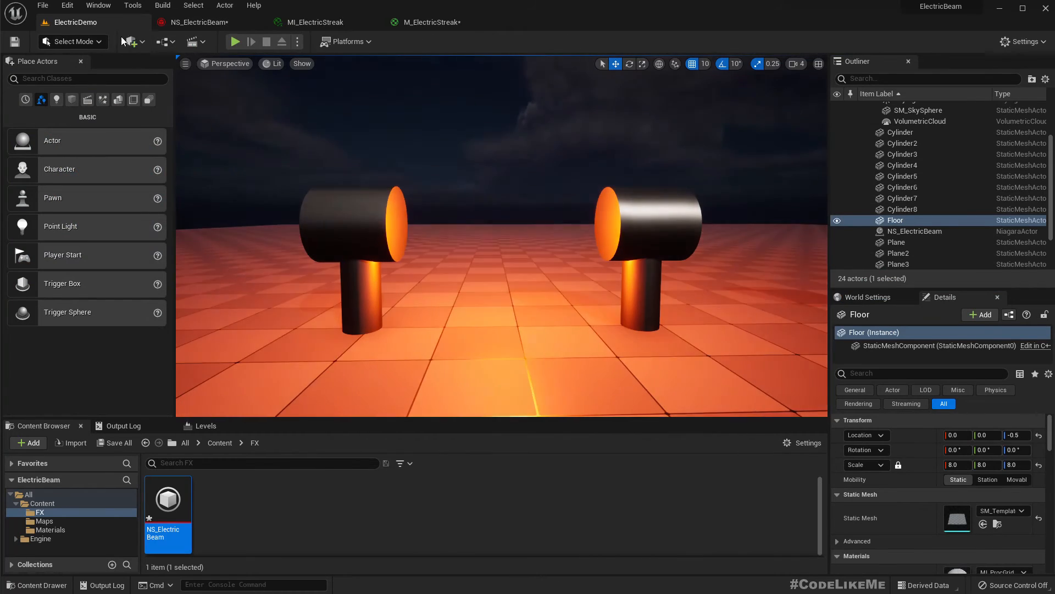
key(s)
mouse_move(360, 139)
right_down()
mouse_move(374, 134)
mouse_move(361, 126)
right_up()
key(w)
click(190, 22)
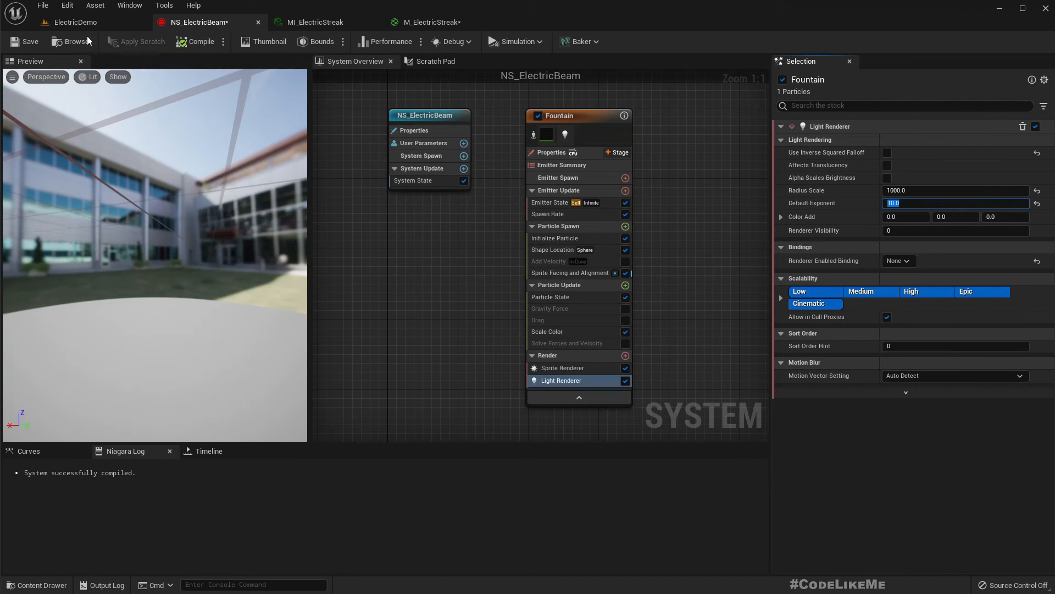
click(75, 23)
Step: Set the Light Renderer's Default Exponent to 1000 and Radius Scale to 100, checking the light in the ElectricDemo level
click(188, 22)
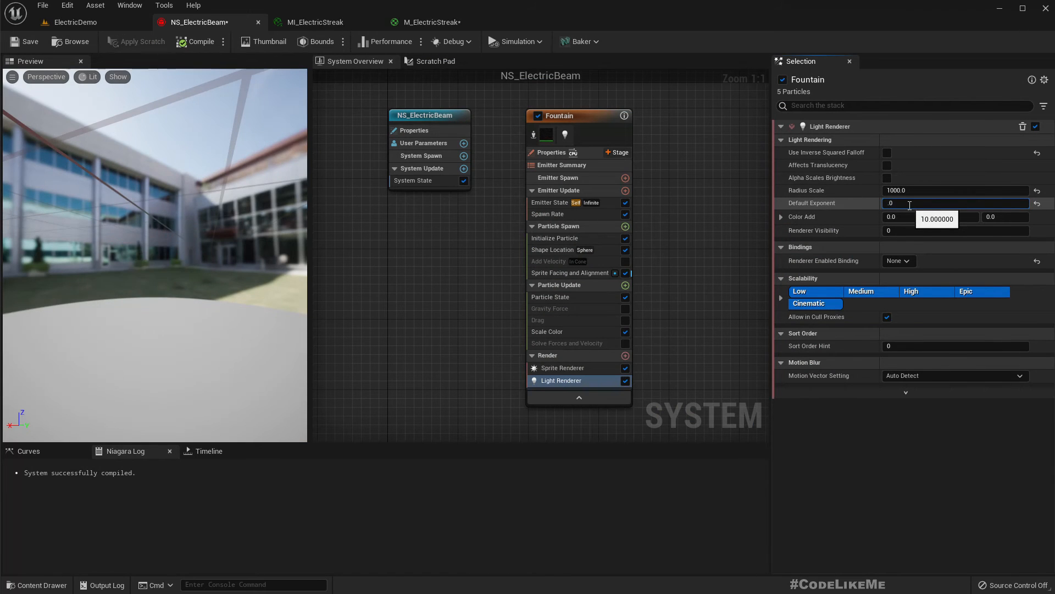
click(89, 20)
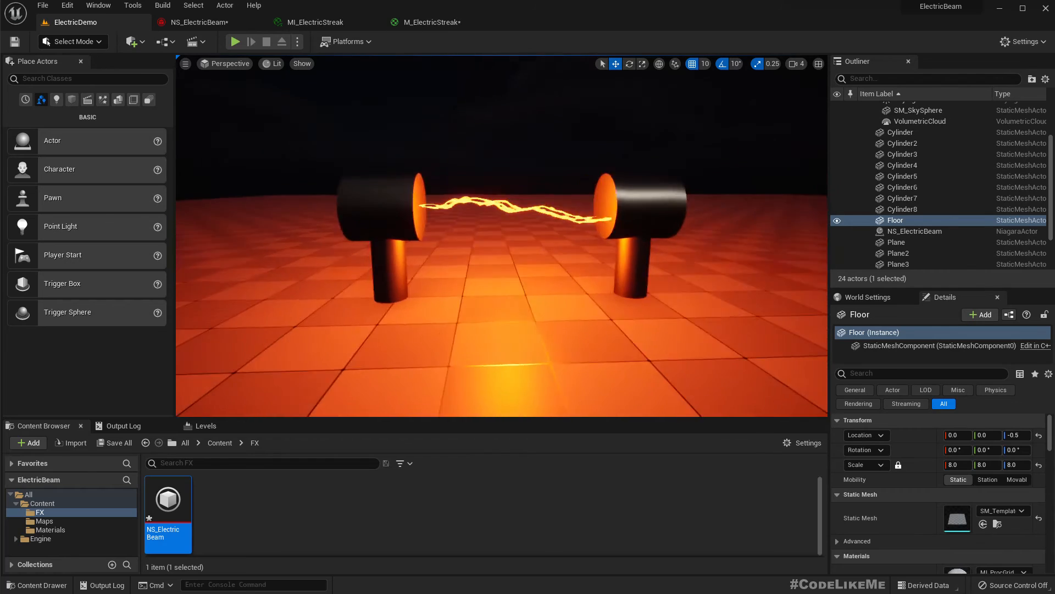
right_drag(359, 158, 347, 162)
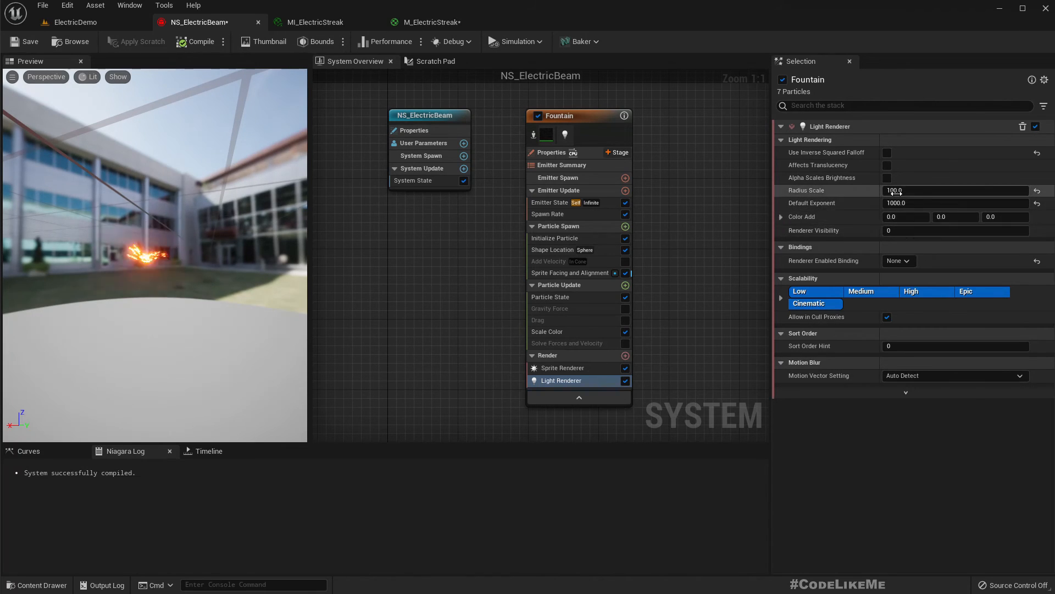
click(100, 22)
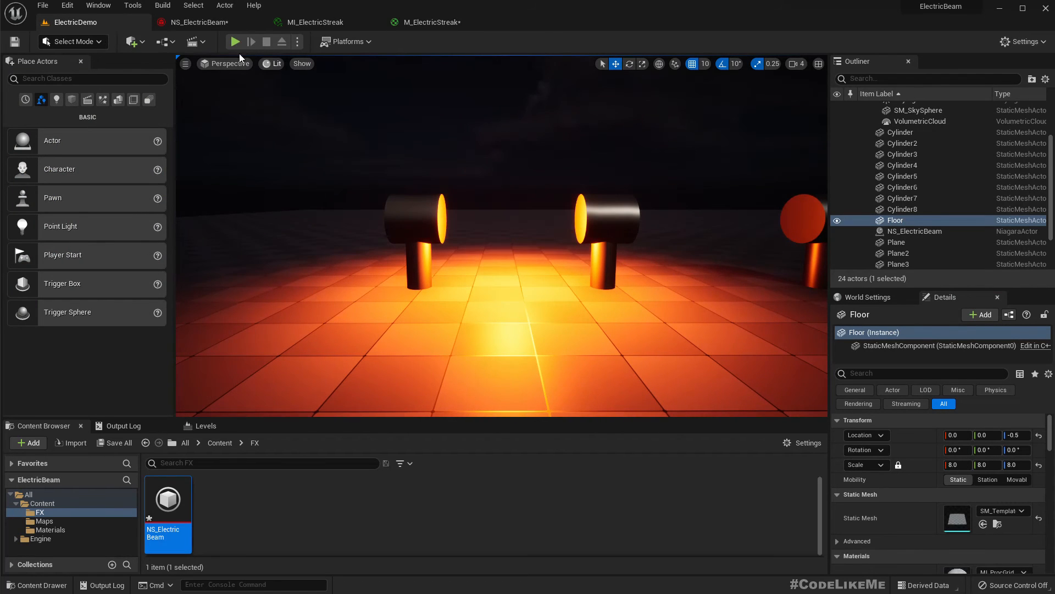
click(187, 24)
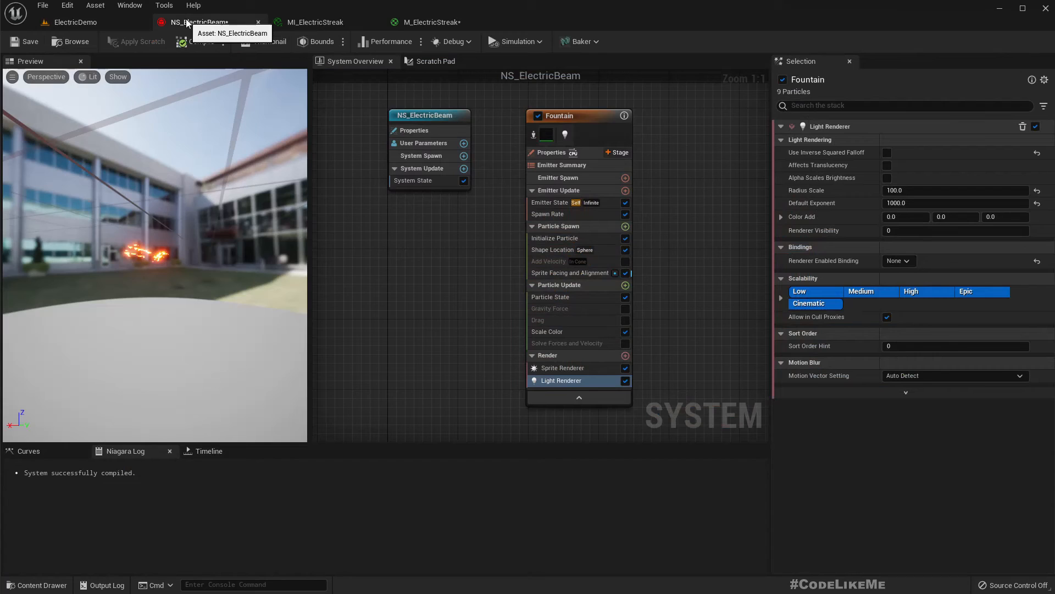
Step: Try a Radius Scale of 10 for the Light Renderer and check the stands in the ElectricDemo level
click(915, 191)
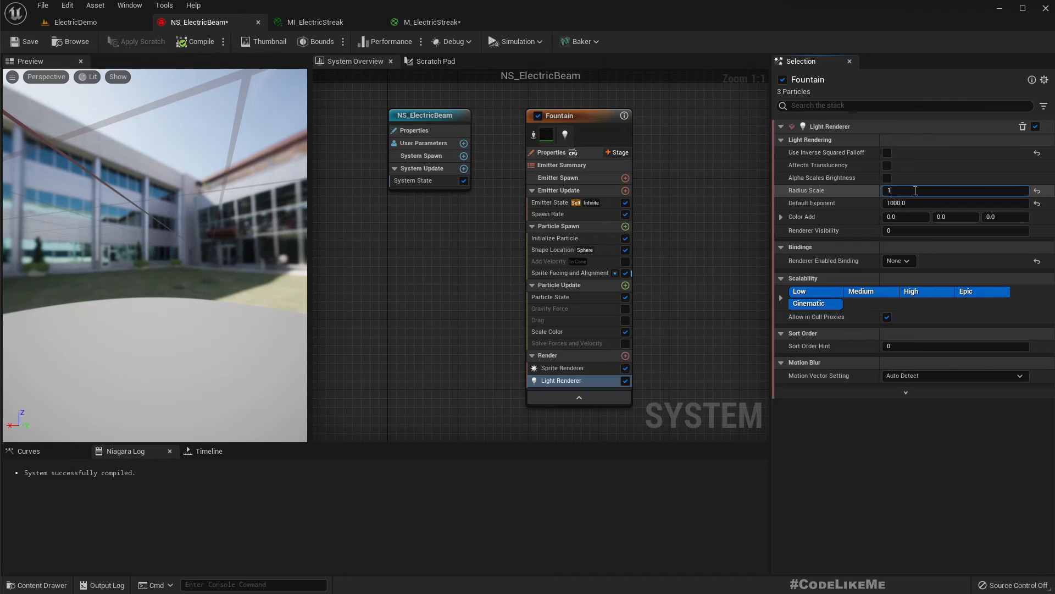
click(97, 26)
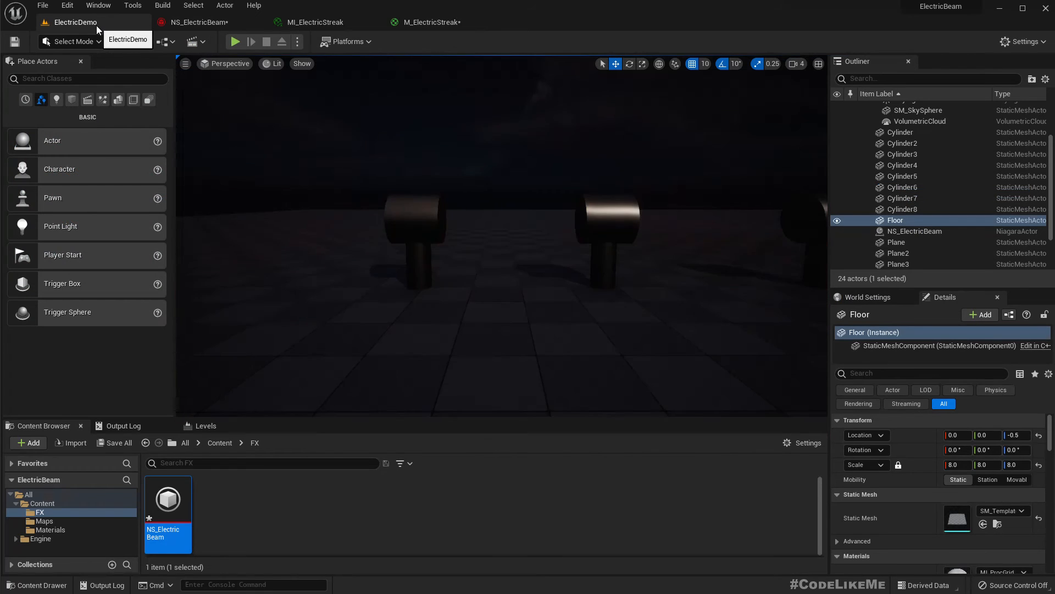
click(172, 22)
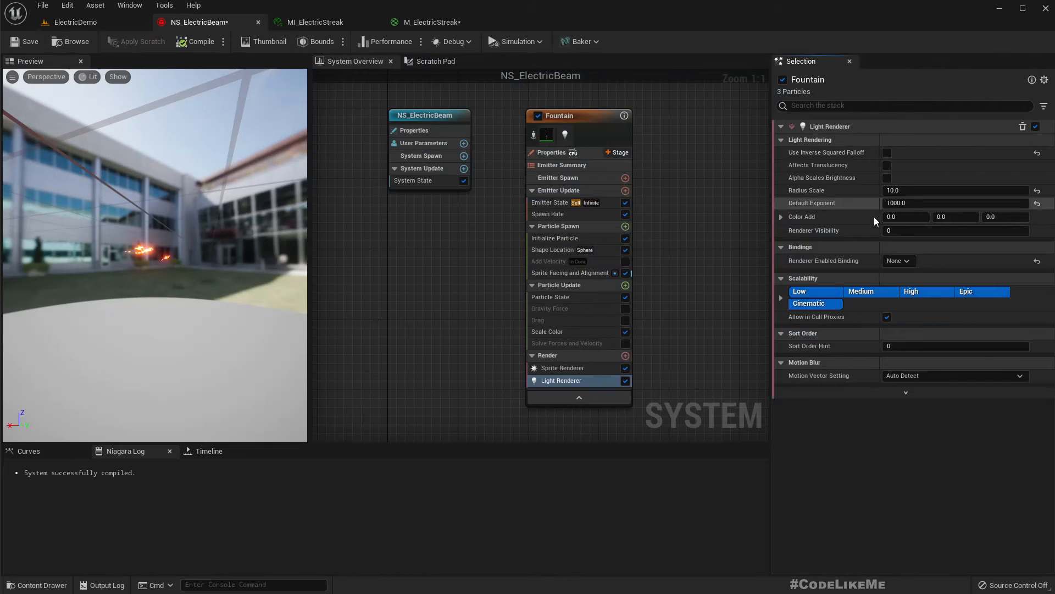
Step: Increase the Light Renderer's Radius Scale and inspect the beam's light around the stands in the ElectricDemo level
click(919, 190)
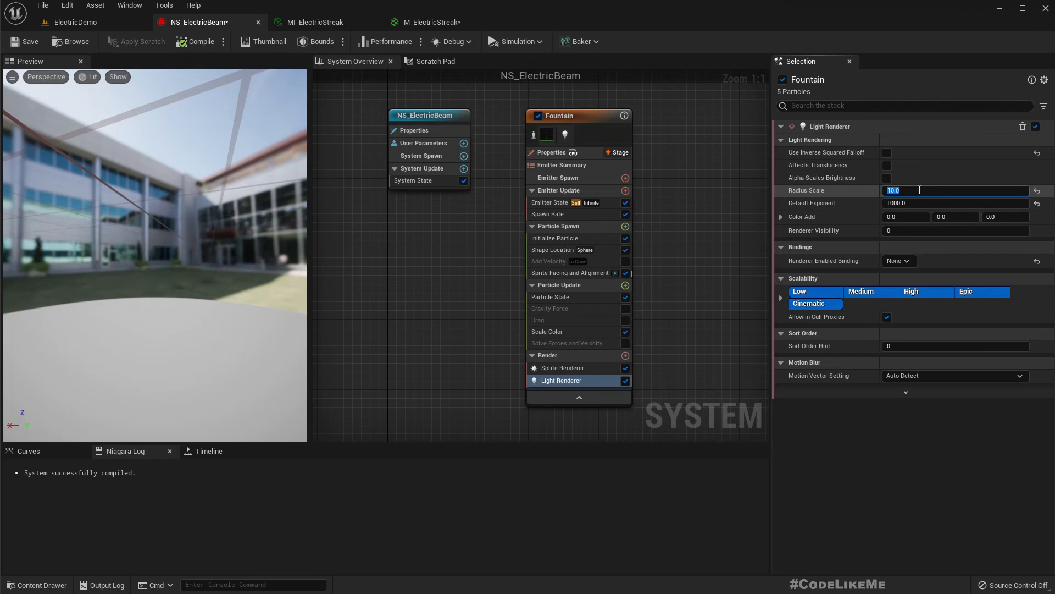
click(65, 25)
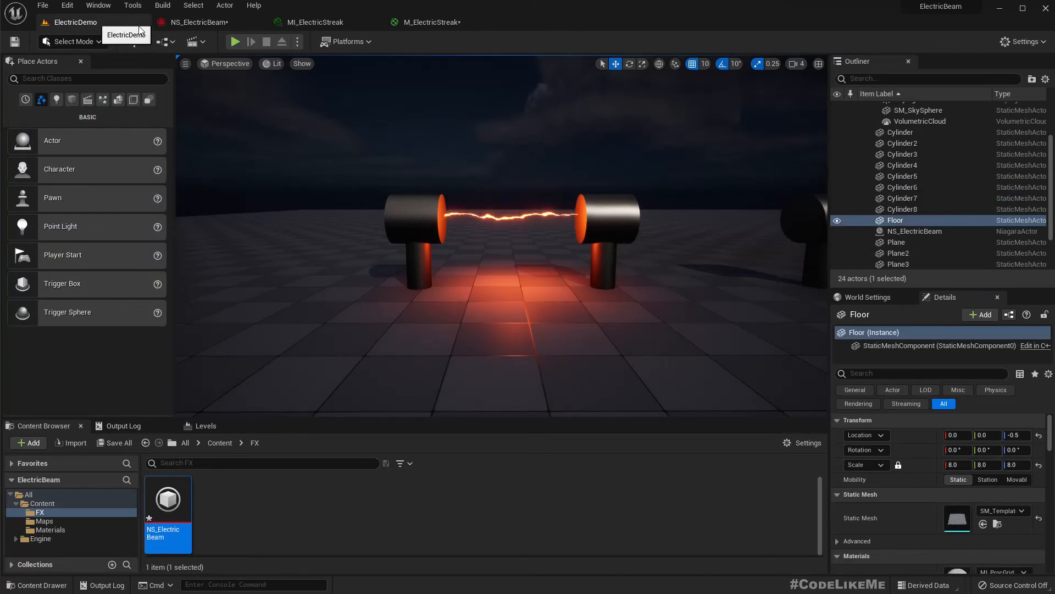
key(w)
right_drag(547, 247, 543, 251)
key(s)
key(q)
middle_drag(539, 244, 544, 234)
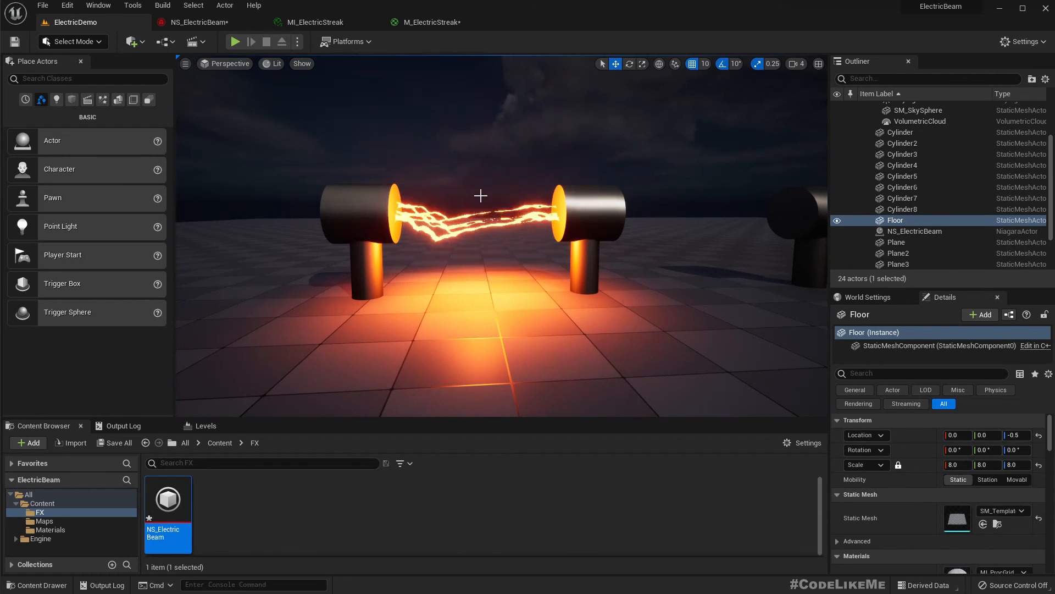
Step: Set the Initialize Particle color to cyan with value 100 (R 0, G 76.2342, B 100)
click(223, 24)
click(595, 242)
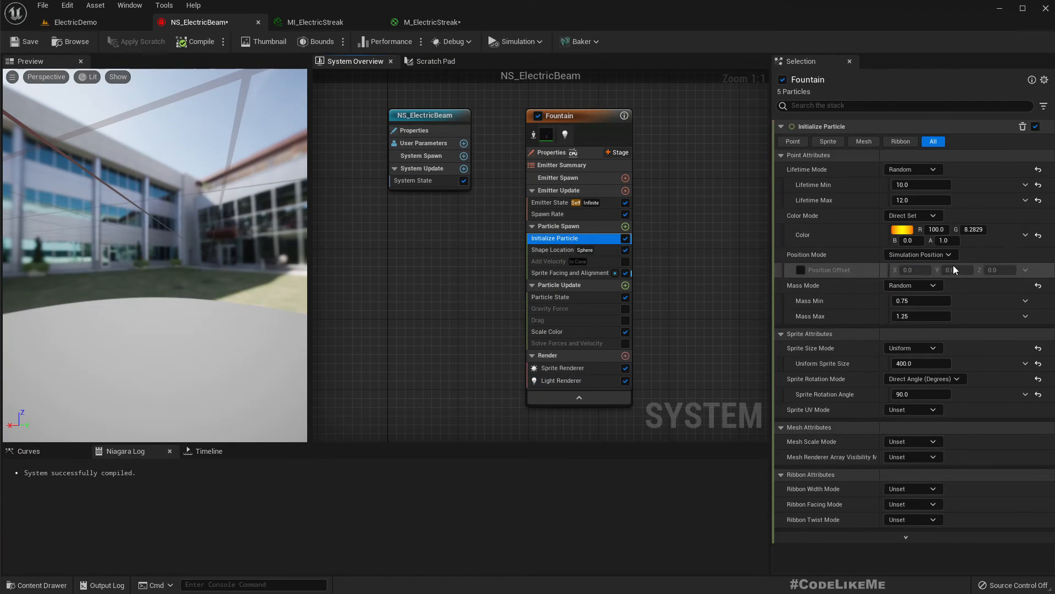
click(902, 230)
drag(973, 345, 797, 281)
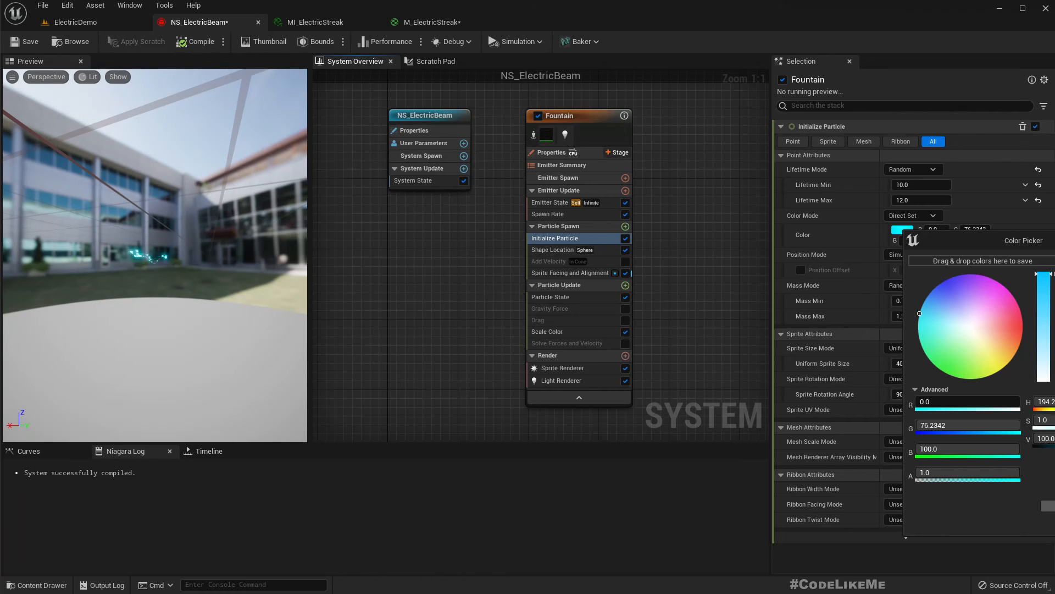
click(1052, 505)
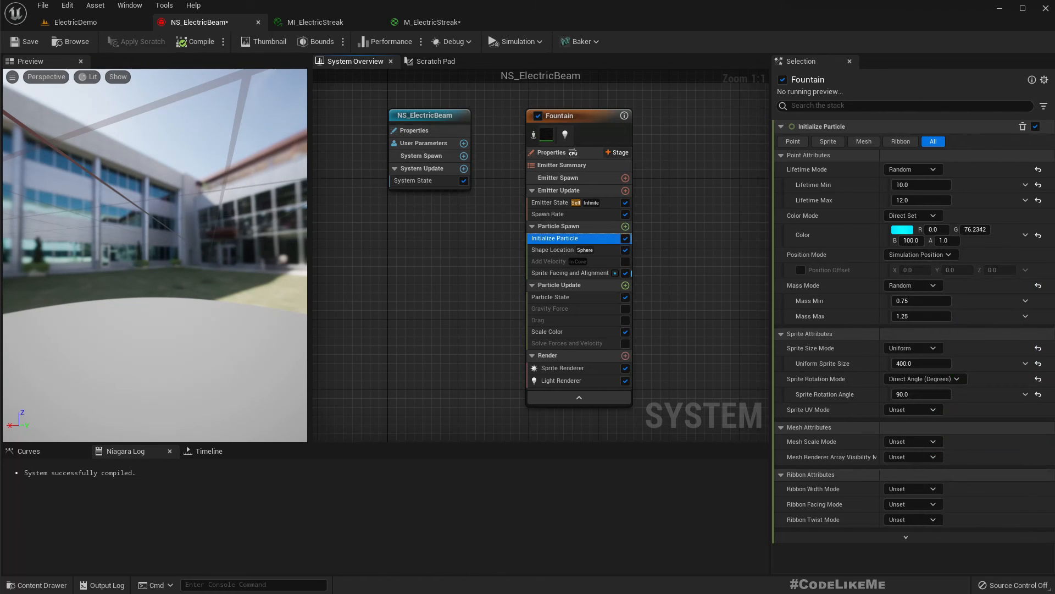
Step: Inspect the cyan beam and its light on the stands and floor in the ElectricDemo level from several viewpoints
click(91, 23)
key(s)
key(w)
right_drag(510, 254, 510, 254)
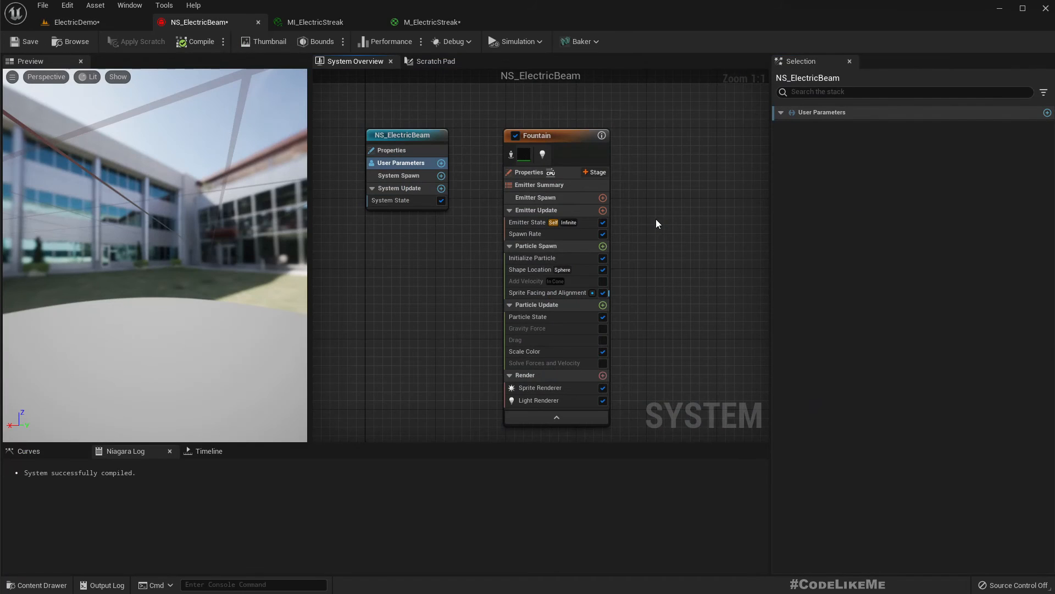
click(82, 22)
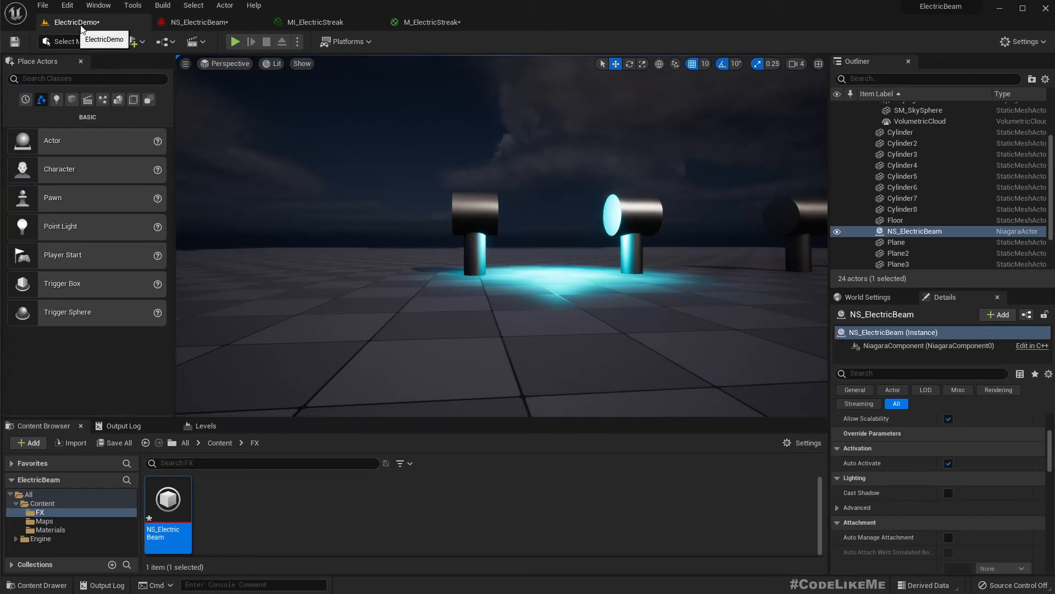
key(d)
right_drag(532, 278, 532, 278)
key(e)
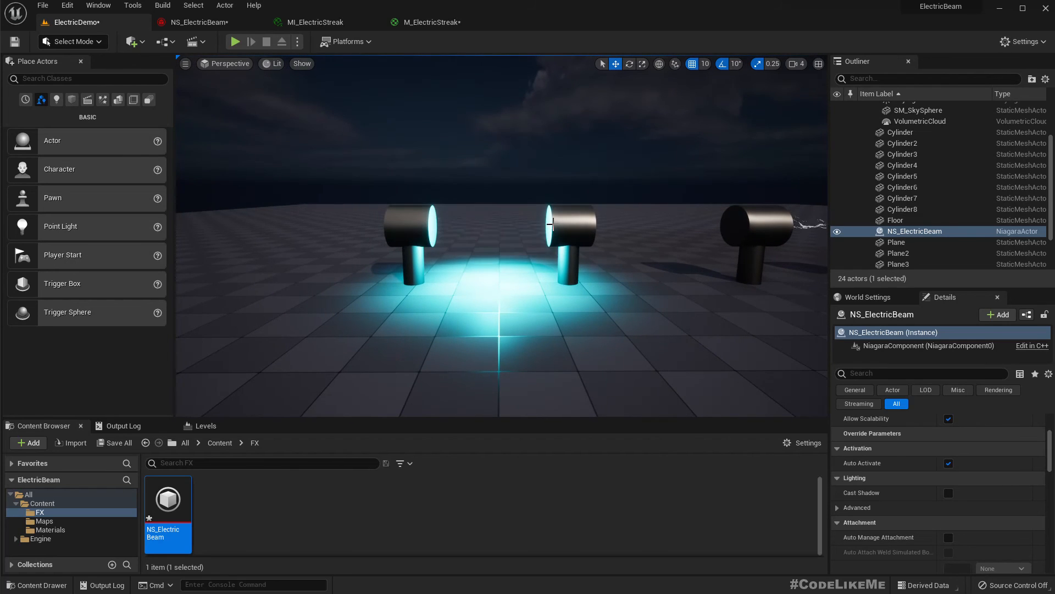
right_drag(550, 222, 561, 226)
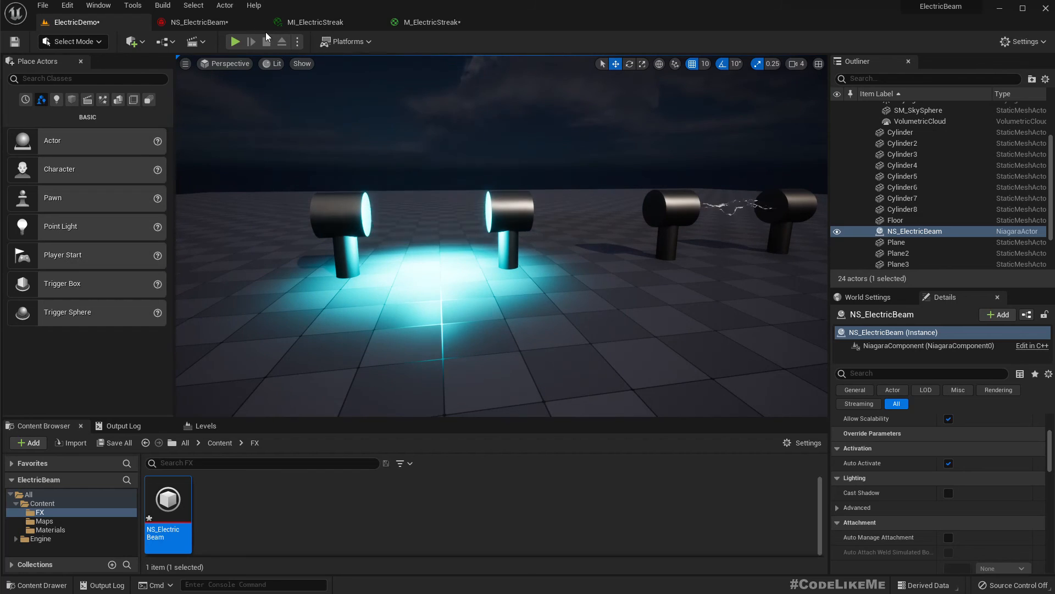
Step: Add a Linear Color user parameter named Color to NS_ElectricBeam and set its R, G and B to 100
click(200, 22)
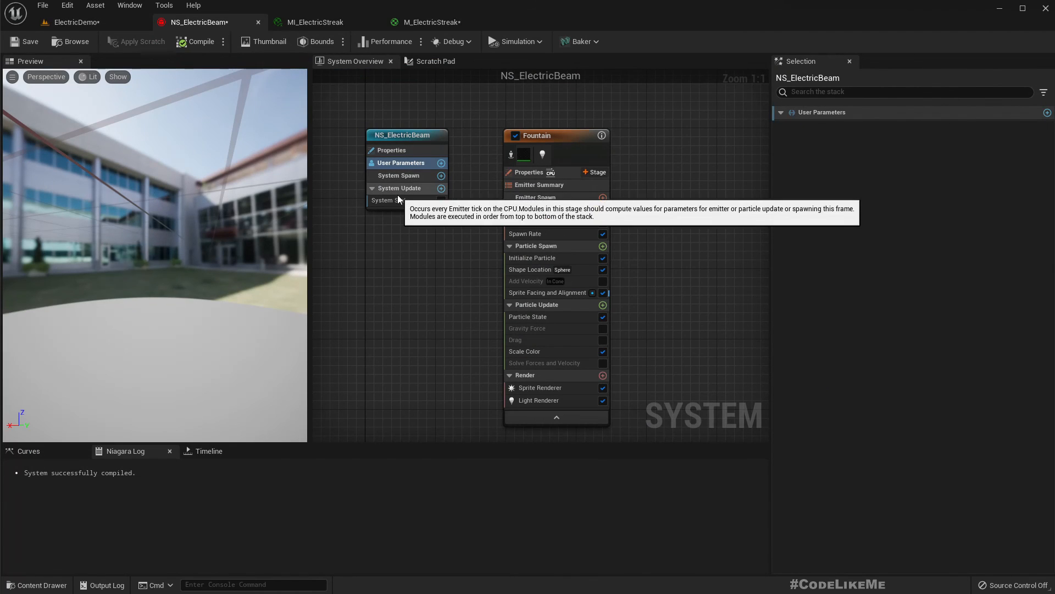
click(441, 163)
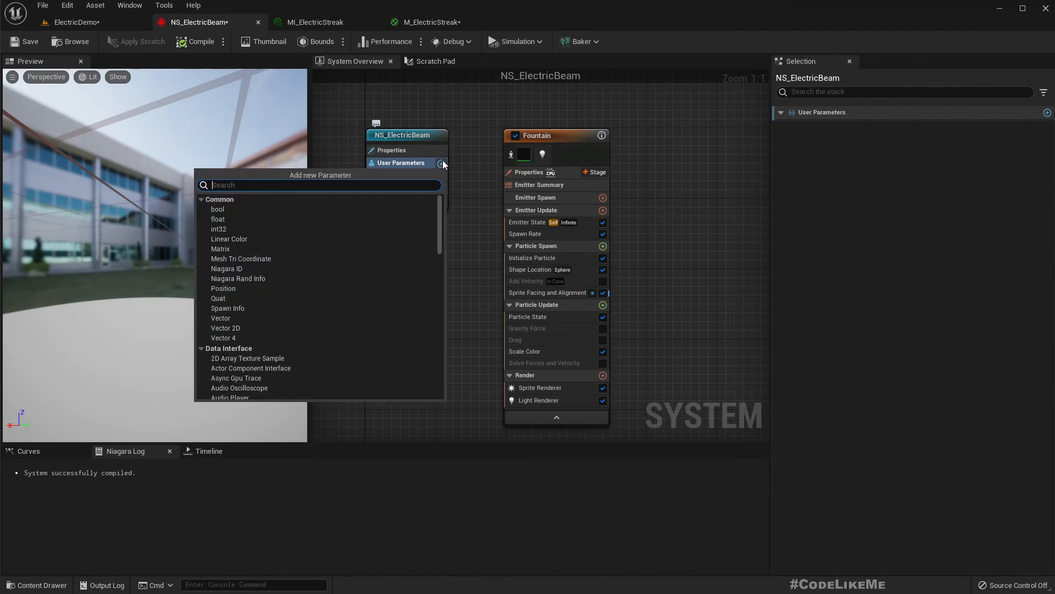
click(258, 236)
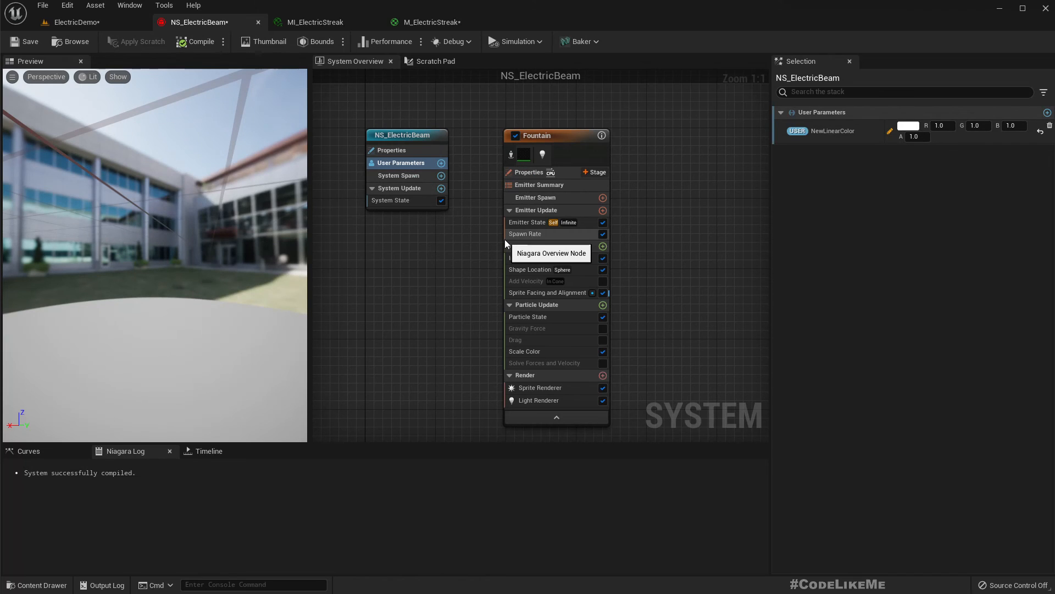
click(846, 133)
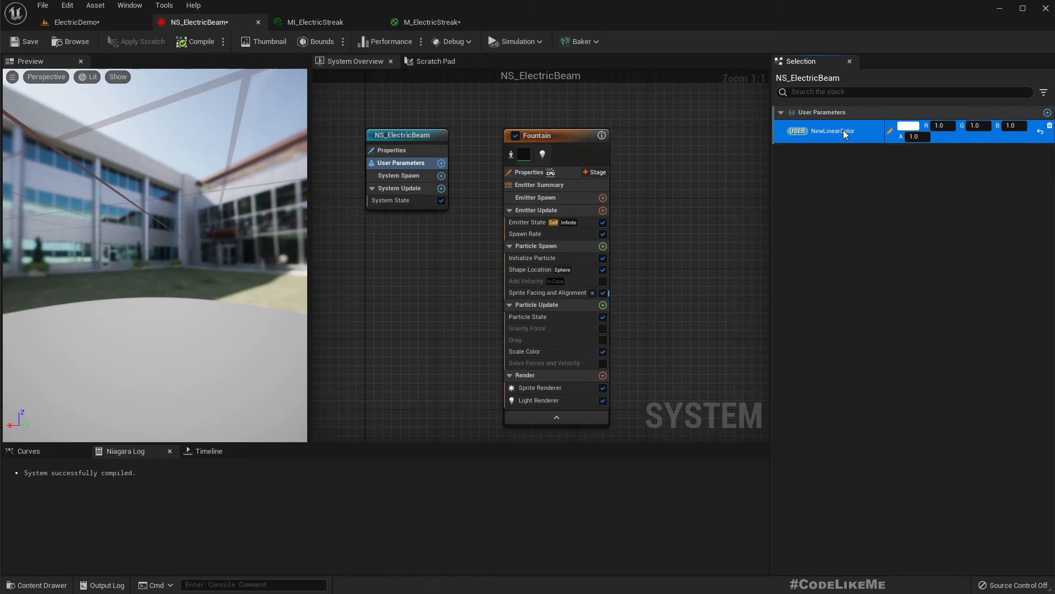
click(843, 131)
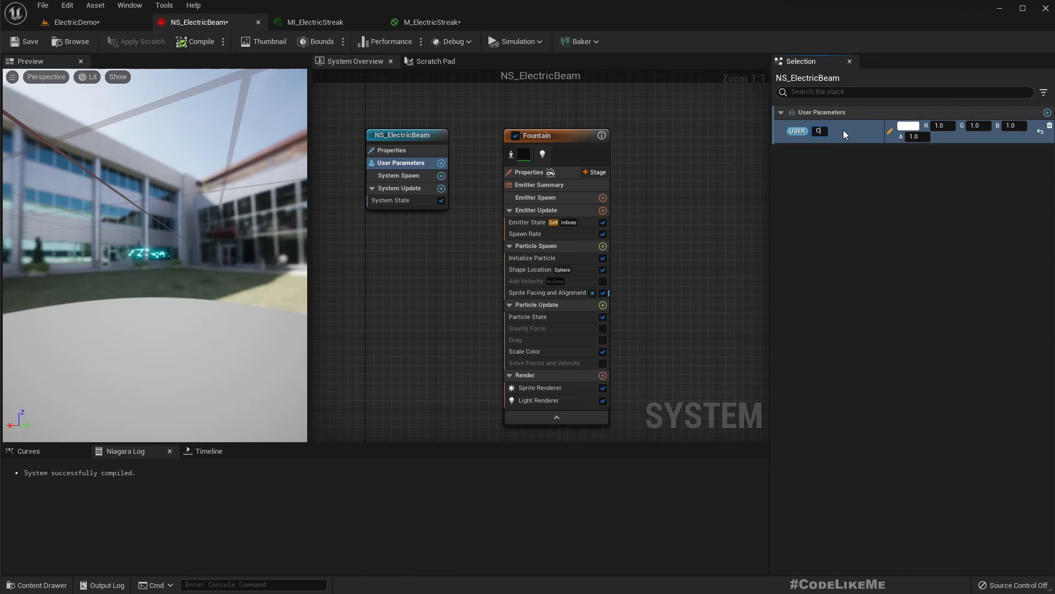
text(Color)
key(Return)
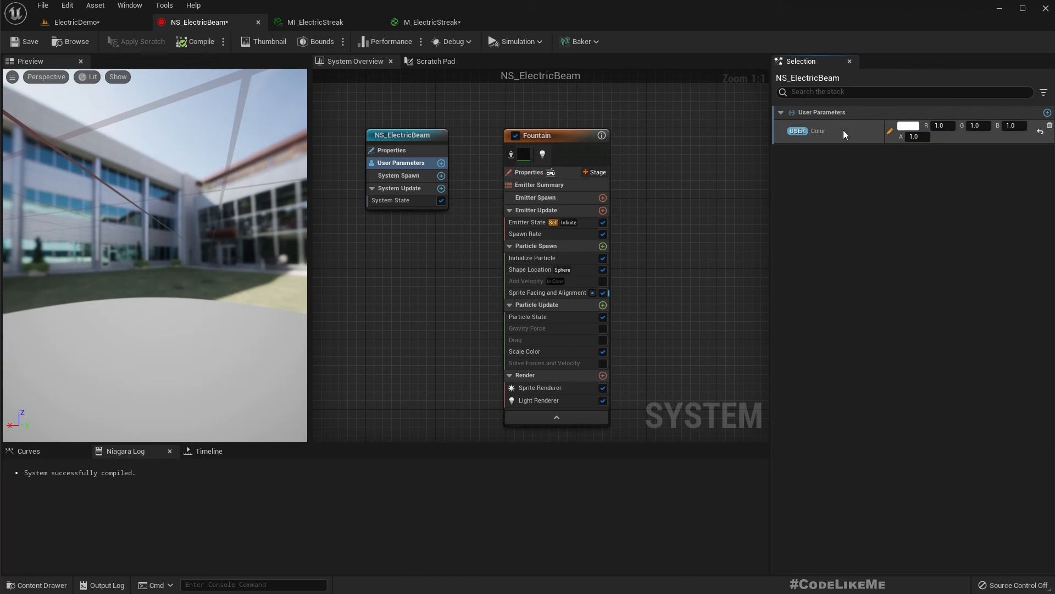
click(913, 128)
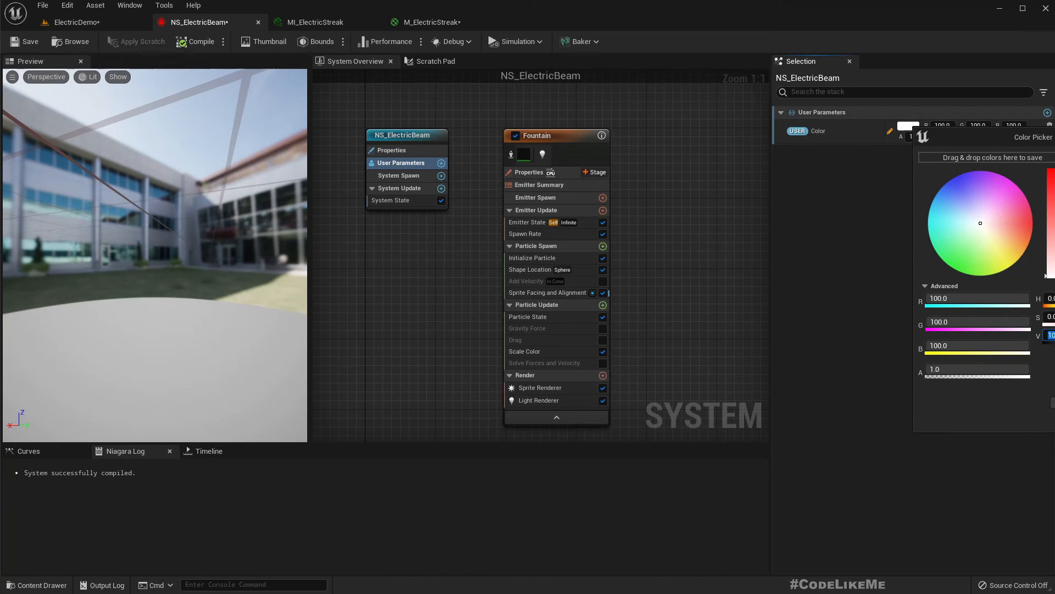
click(705, 63)
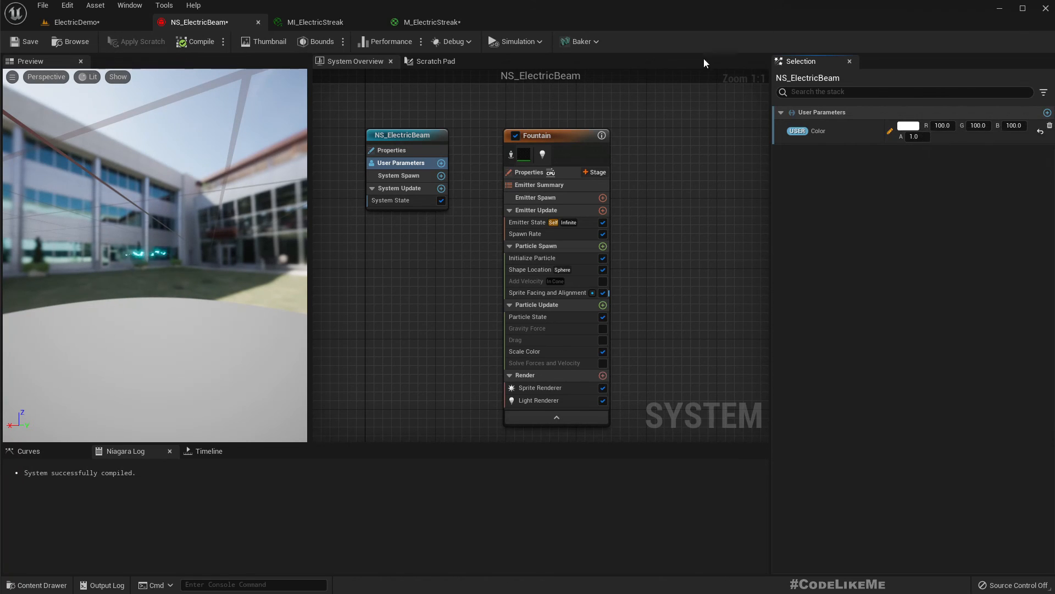
Step: Link Initialize Particle's Color to the Color user parameter, save NS_ElectricBeam and check the beam in the ElectricDemo level
click(574, 262)
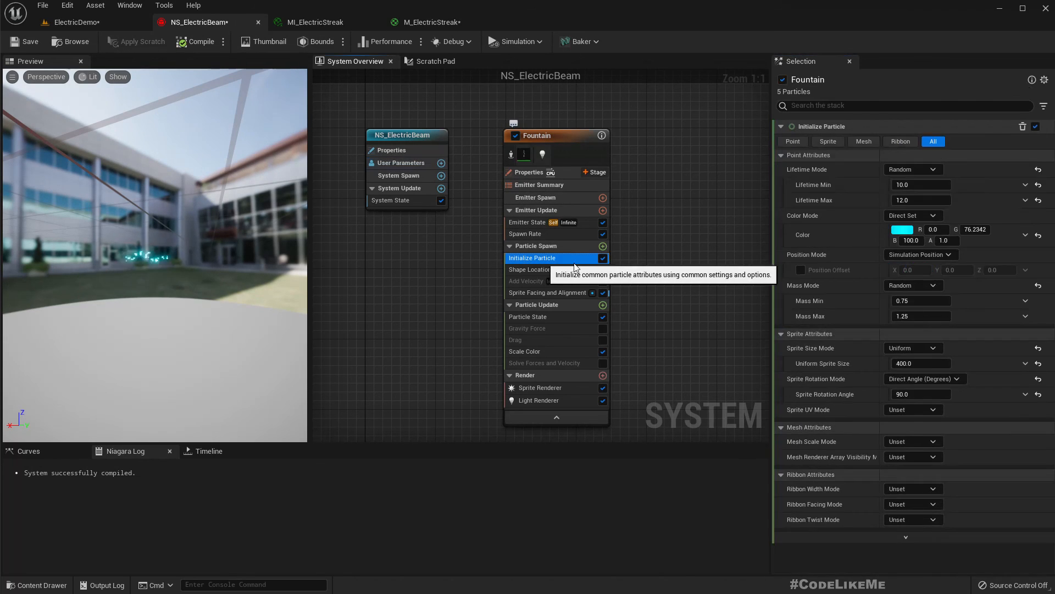
click(1025, 236)
text(Color)
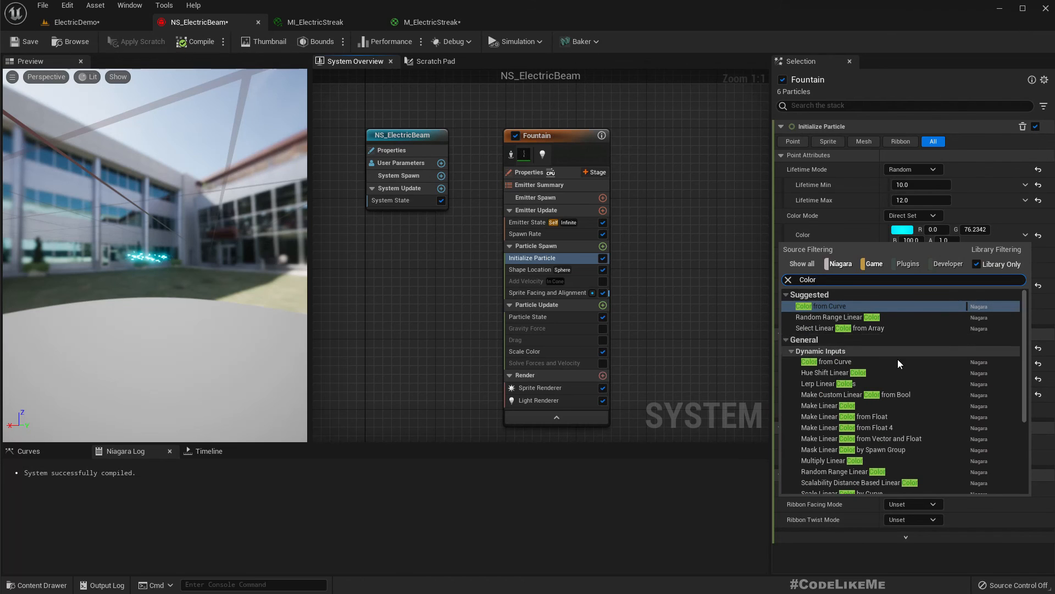
scroll(898, 359, down, 5)
click(844, 490)
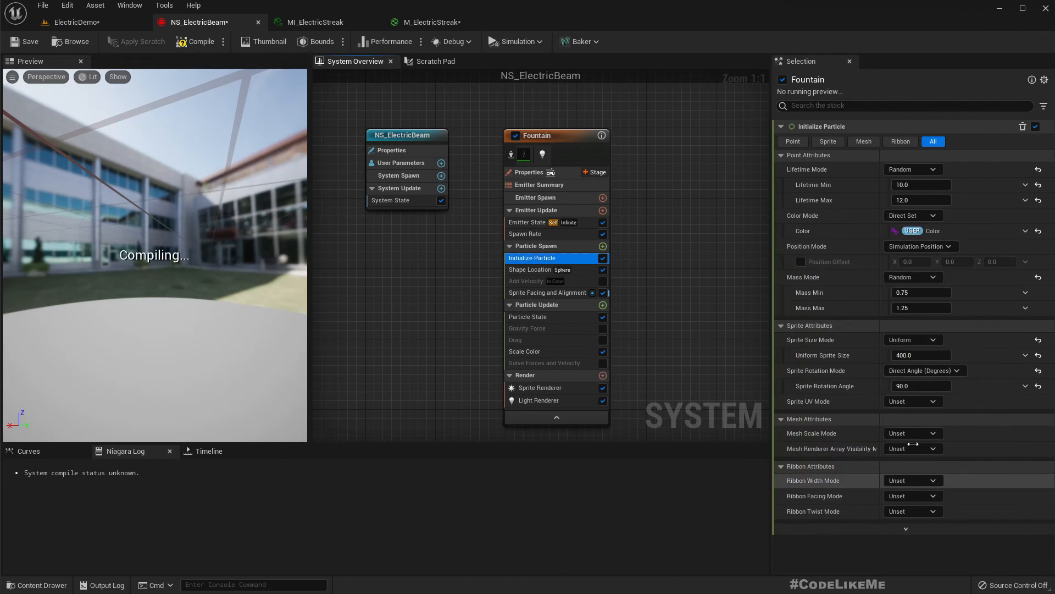
click(31, 42)
click(77, 22)
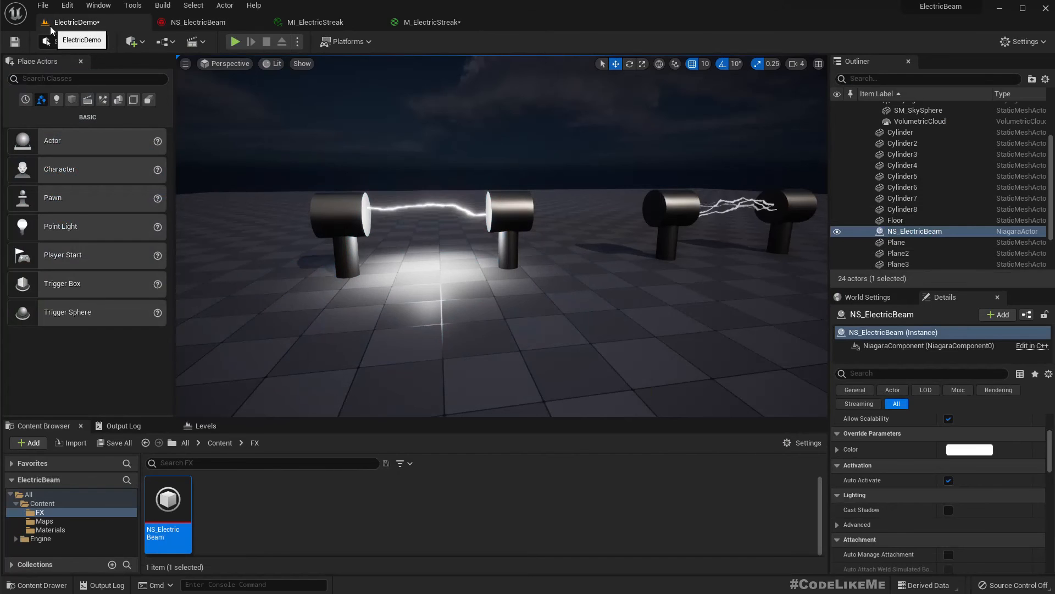
Step: Duplicate Cylinder5 to Cylinder8 together with NS_ElectricBeam along the Y axis, placing the copy on the free floor beside the original stands
right_drag(501, 236, 464, 201)
click(481, 236)
ctrl+click(491, 285)
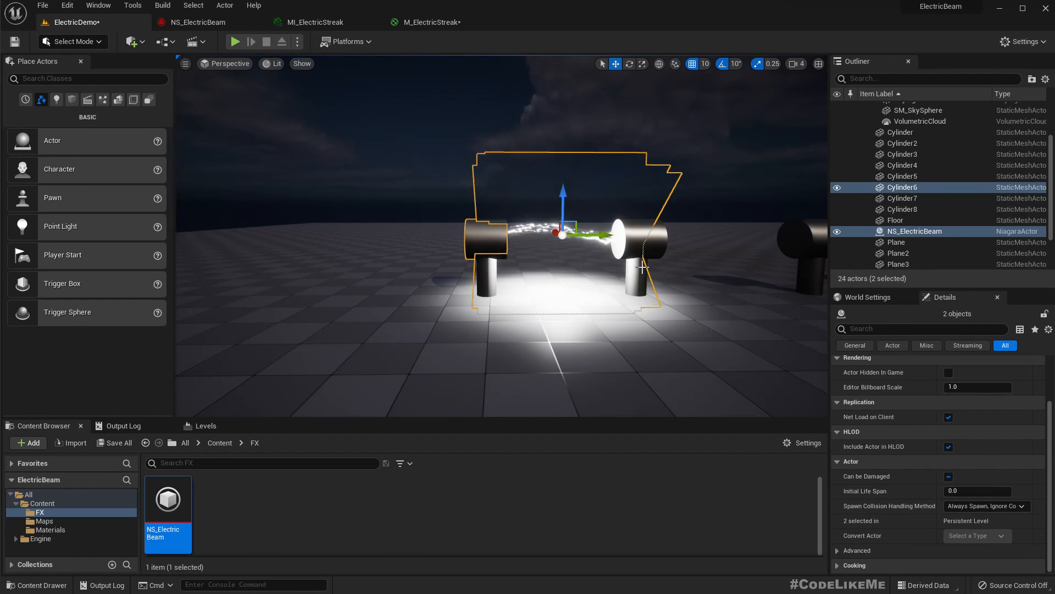
key(ctrl+z)
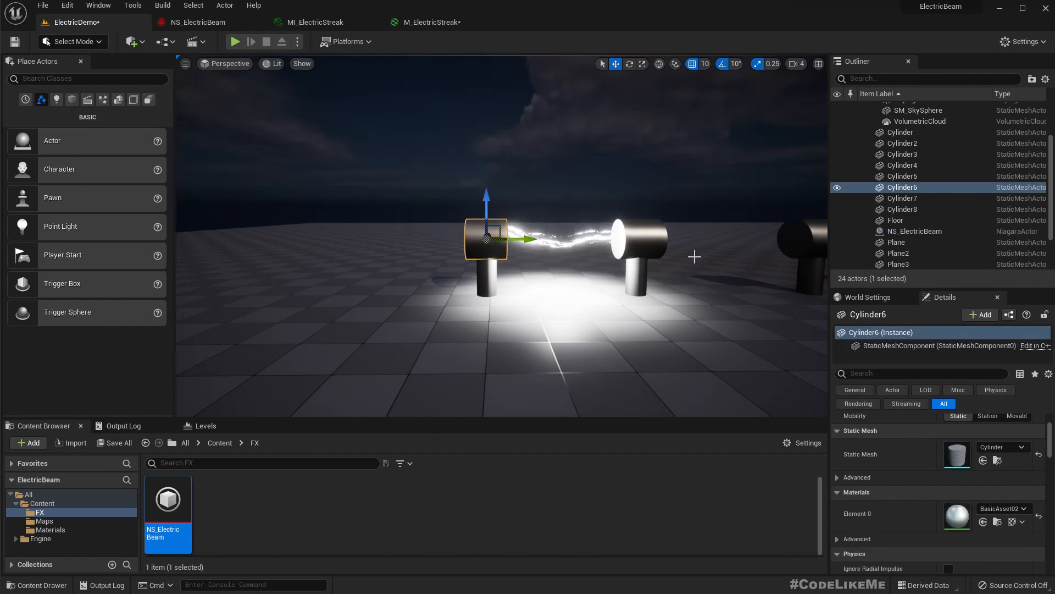
ctrl+click(644, 241)
ctrl+click(614, 279)
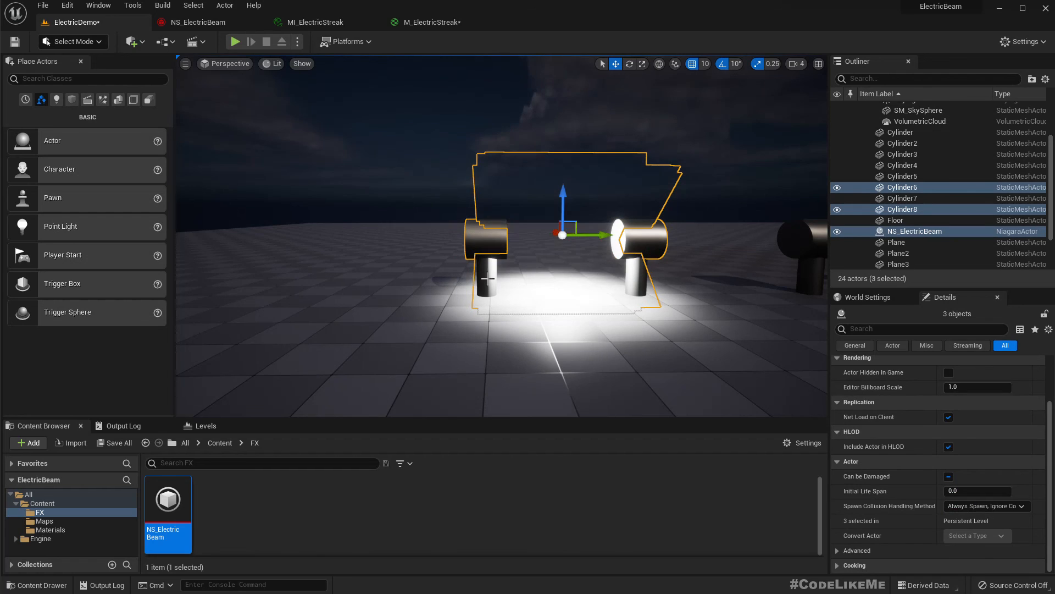
right_drag(488, 279, 553, 283)
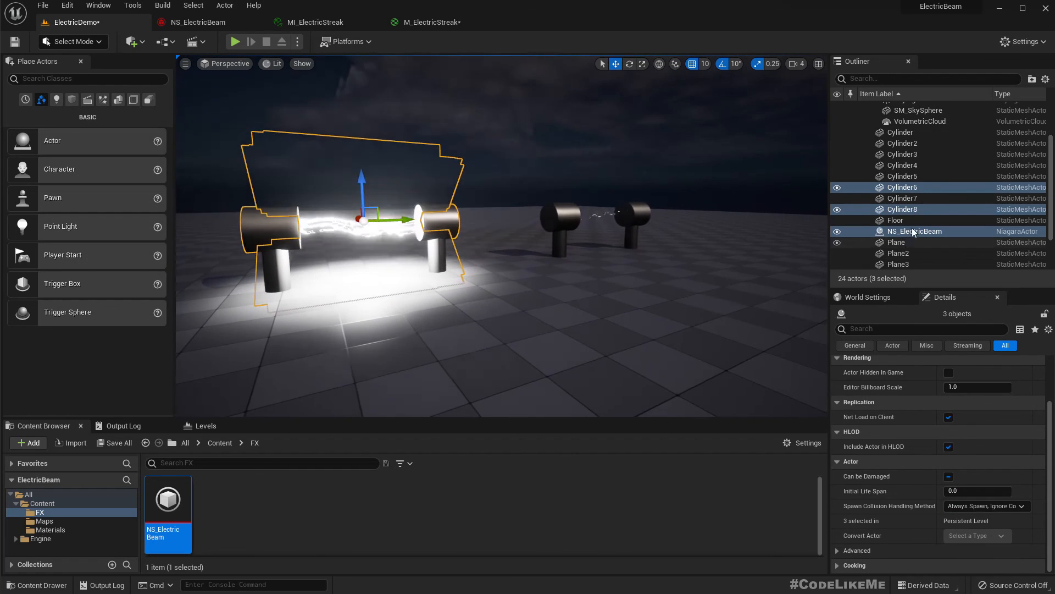
ctrl+click(898, 199)
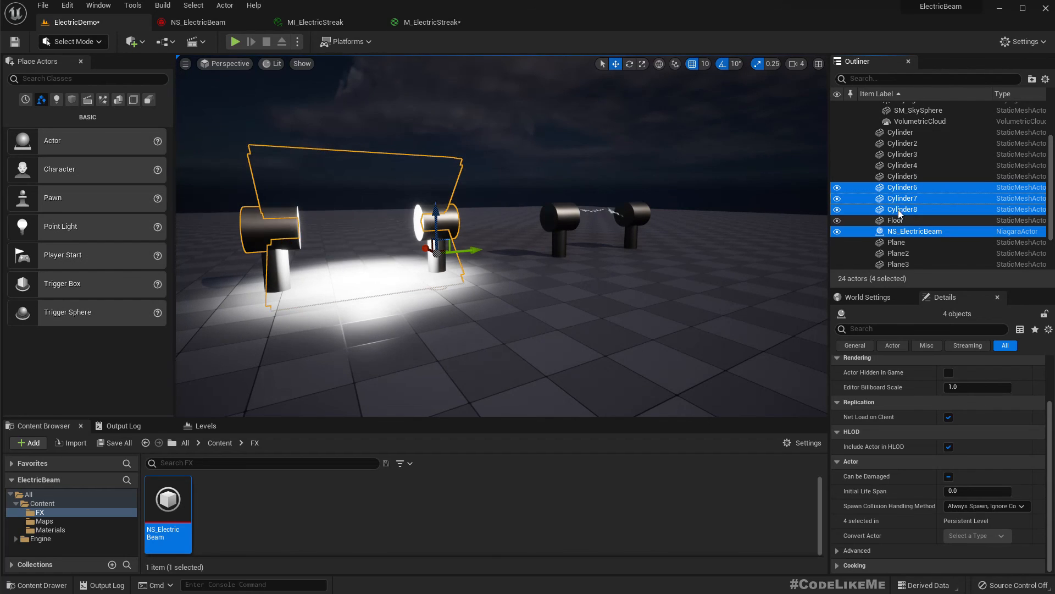
ctrl+click(902, 177)
right_drag(362, 190, 363, 202)
key(s)
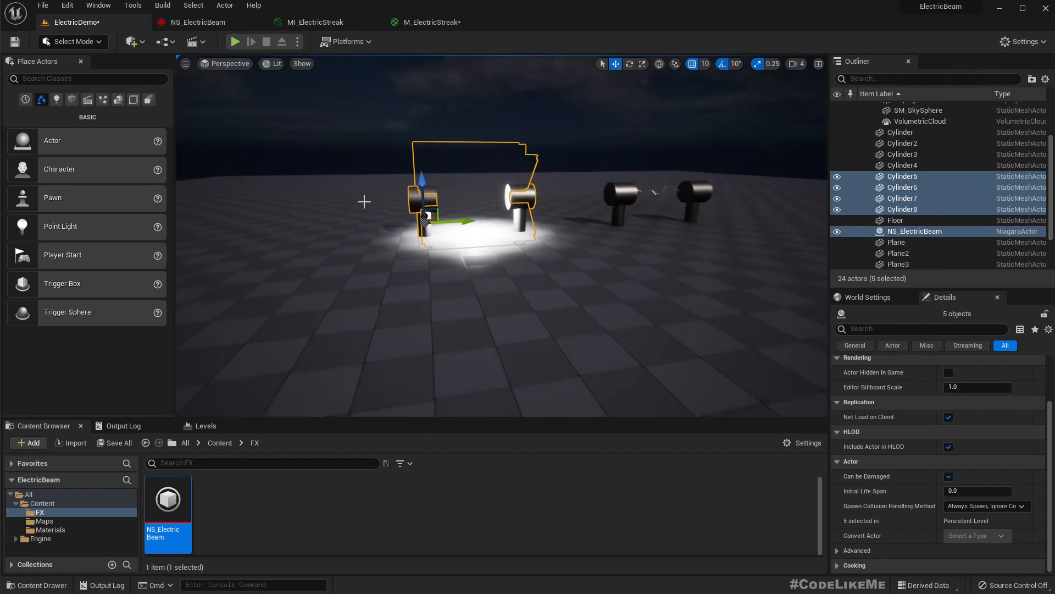
alt+drag(467, 221, 297, 221)
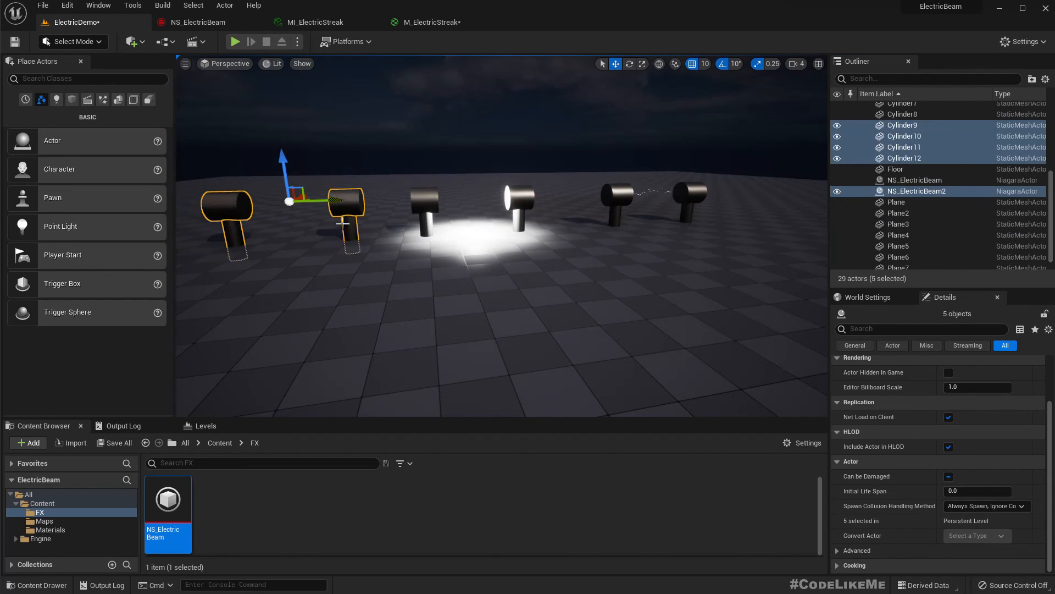
Step: Set the Color override of the duplicated NS_ElectricBeam2 to a light red and save all changes
key(f)
click(378, 190)
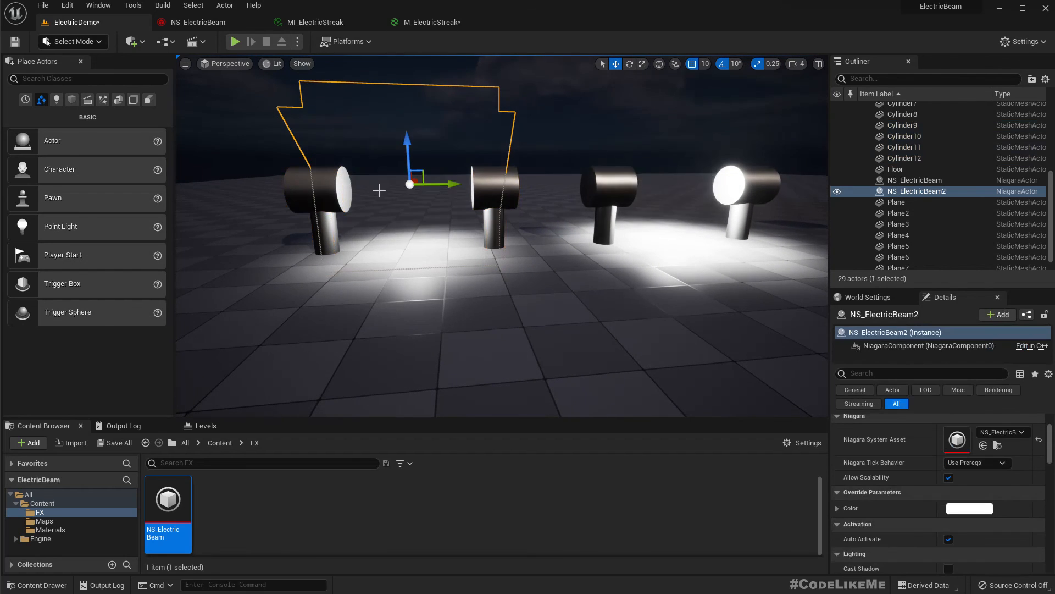
click(956, 508)
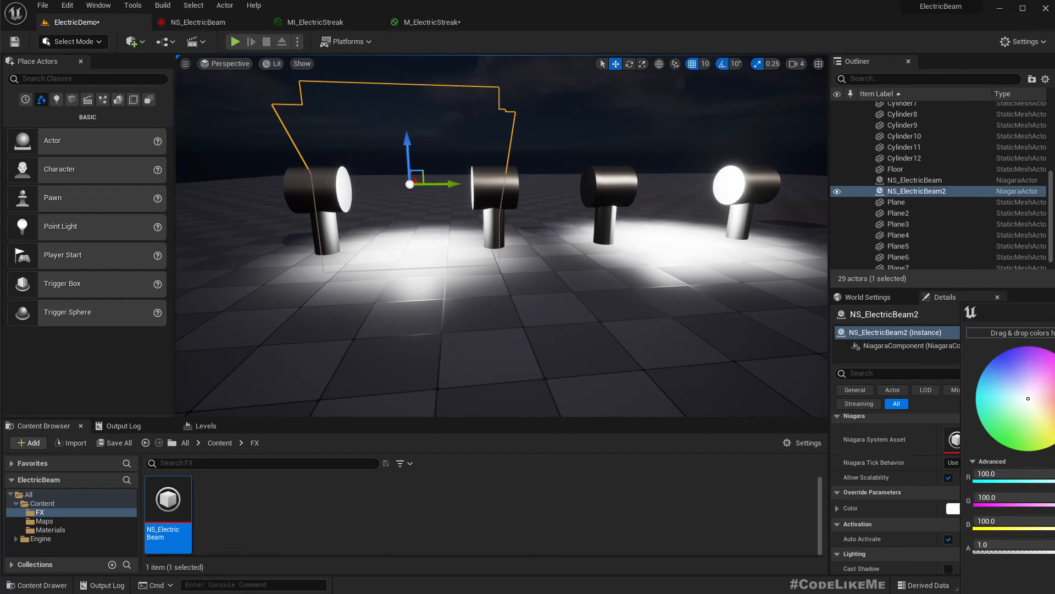
click(1051, 397)
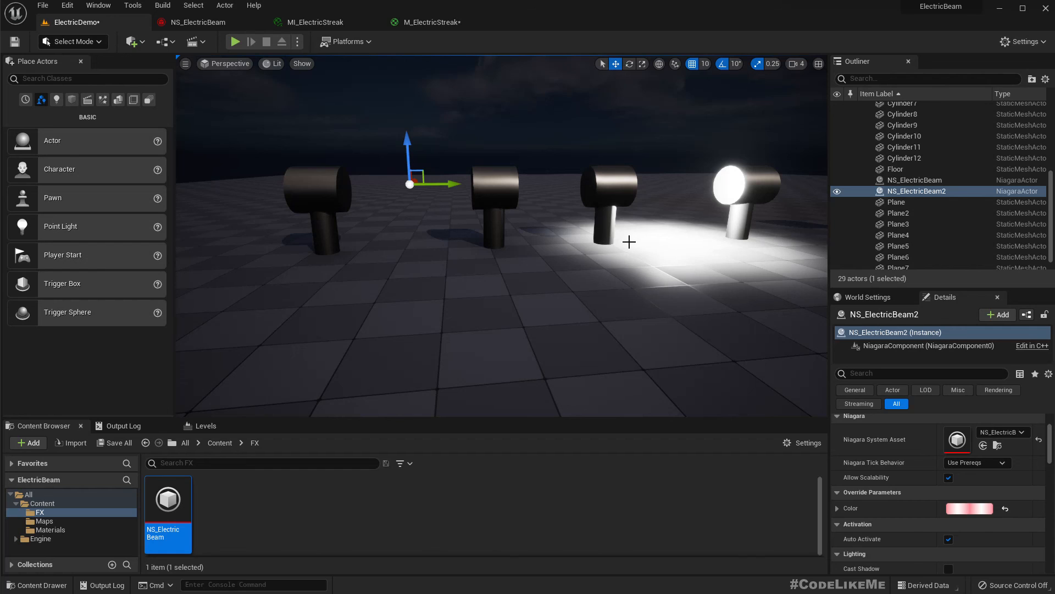
key(ctrl+shift+s)
Step: Compare the light red and white beams and the light they cast, with the editor helpers hidden
click(561, 292)
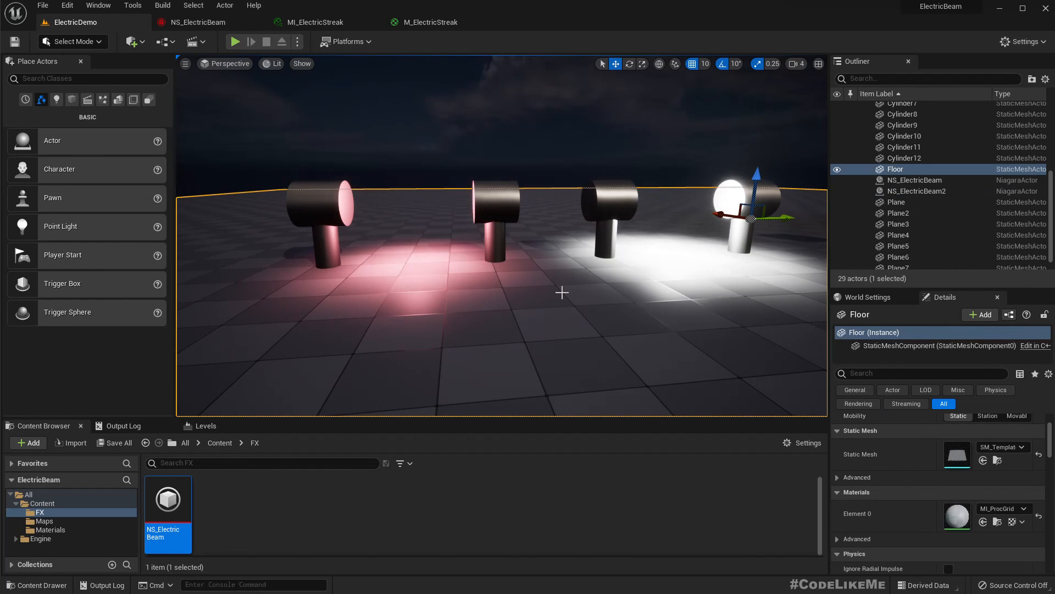
key(g)
key(g)
key(a)
mouse_move(562, 292)
right_down()
mouse_move(580, 291)
mouse_move(566, 290)
right_up()
key(d)
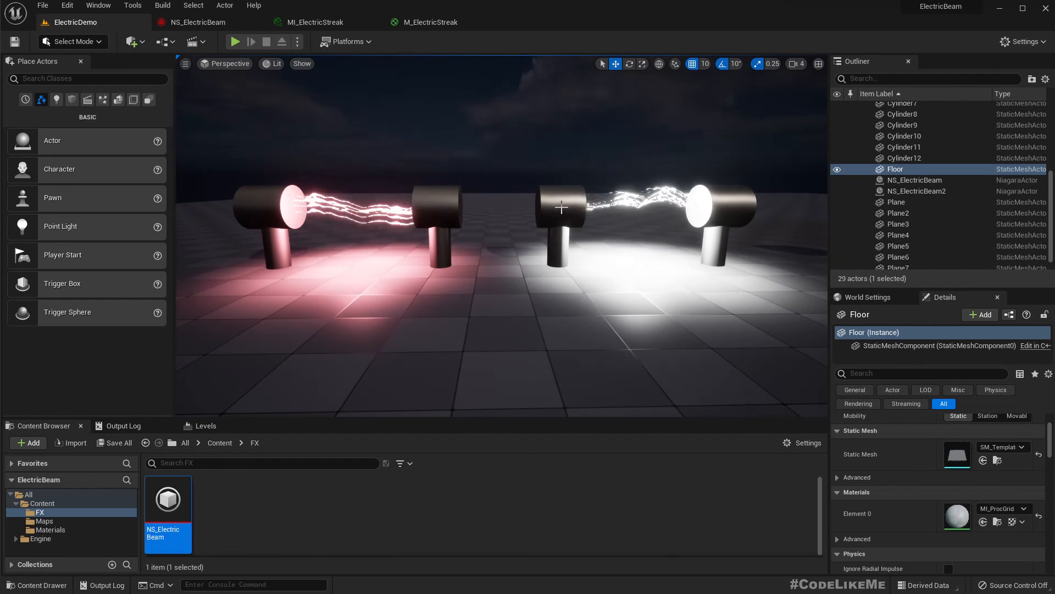
Step: Set the Color override of the original NS_ElectricBeam to a more saturated cyan at value 100
click(565, 211)
scroll(934, 472, down, 3)
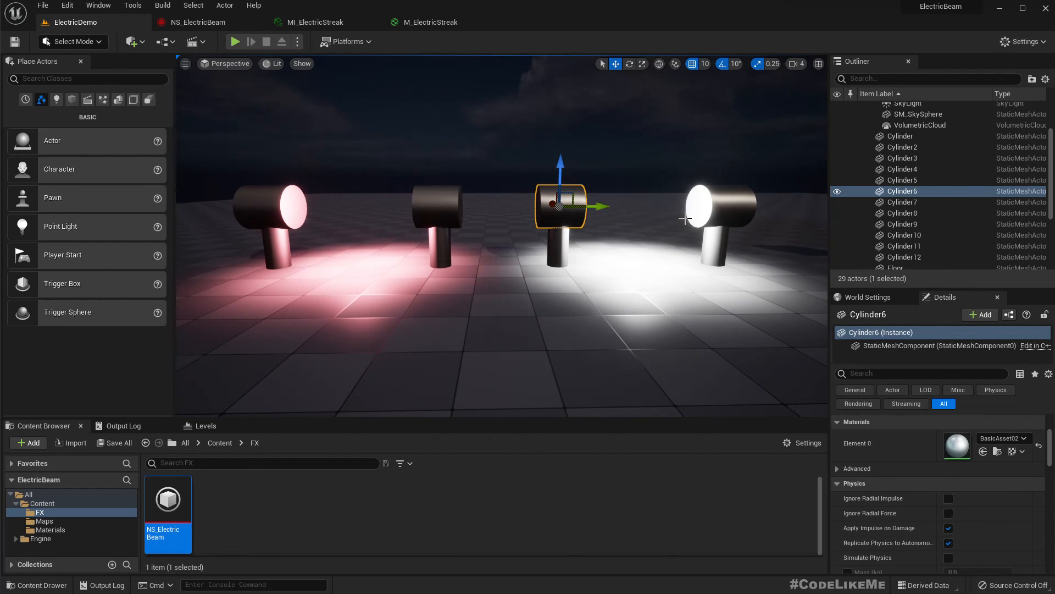
click(633, 208)
click(957, 438)
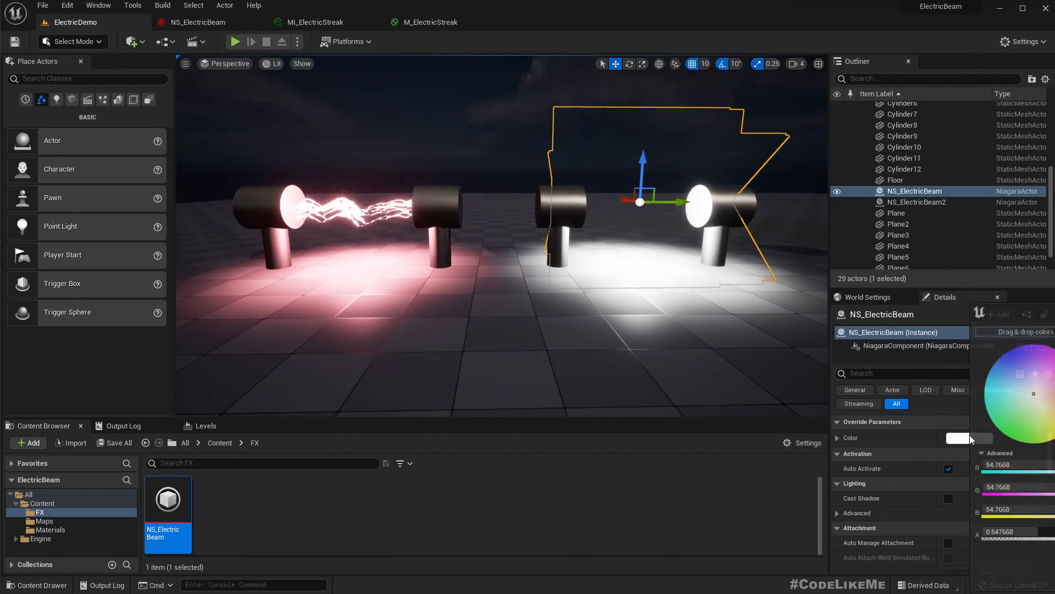
click(1020, 406)
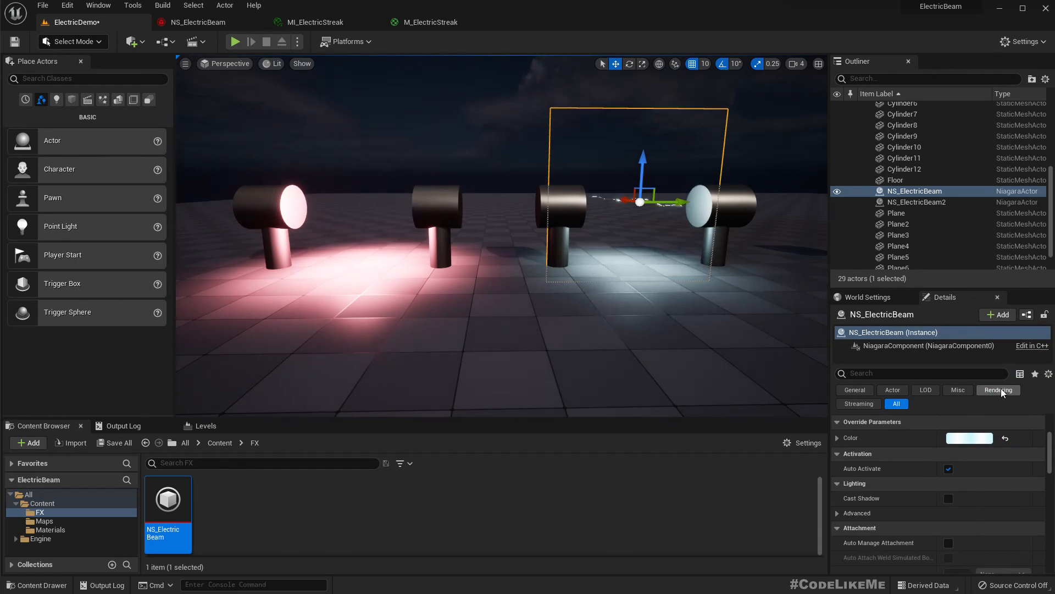
click(970, 437)
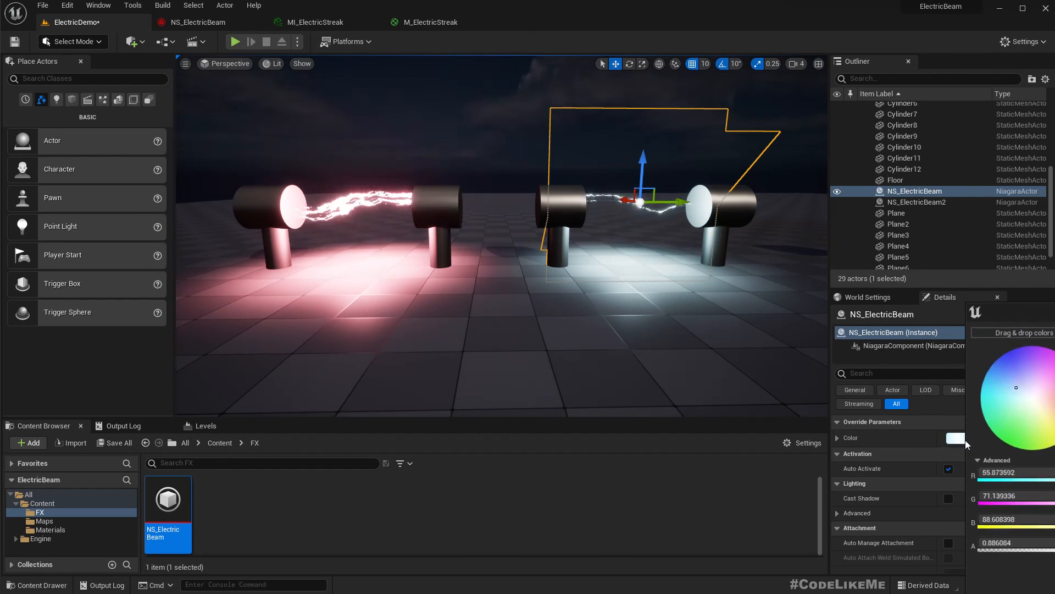
click(990, 398)
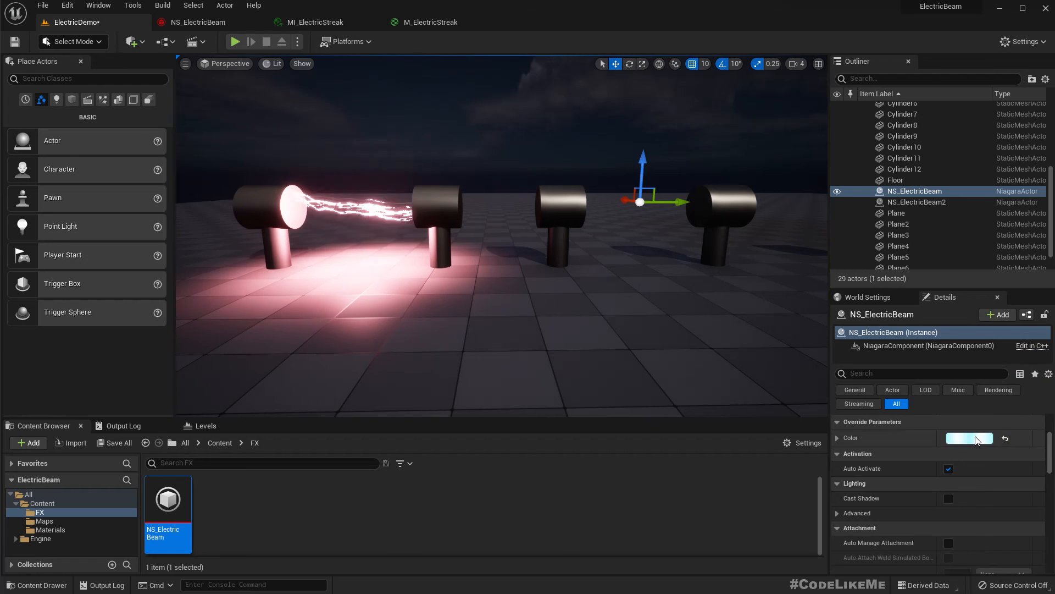
click(973, 438)
drag(1054, 311, 707, 260)
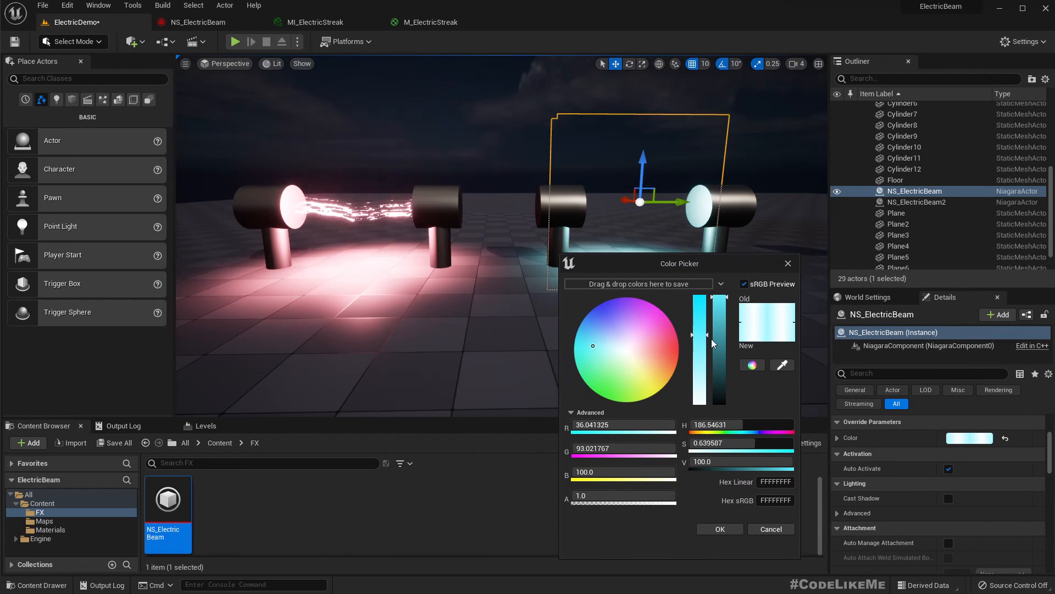
click(700, 323)
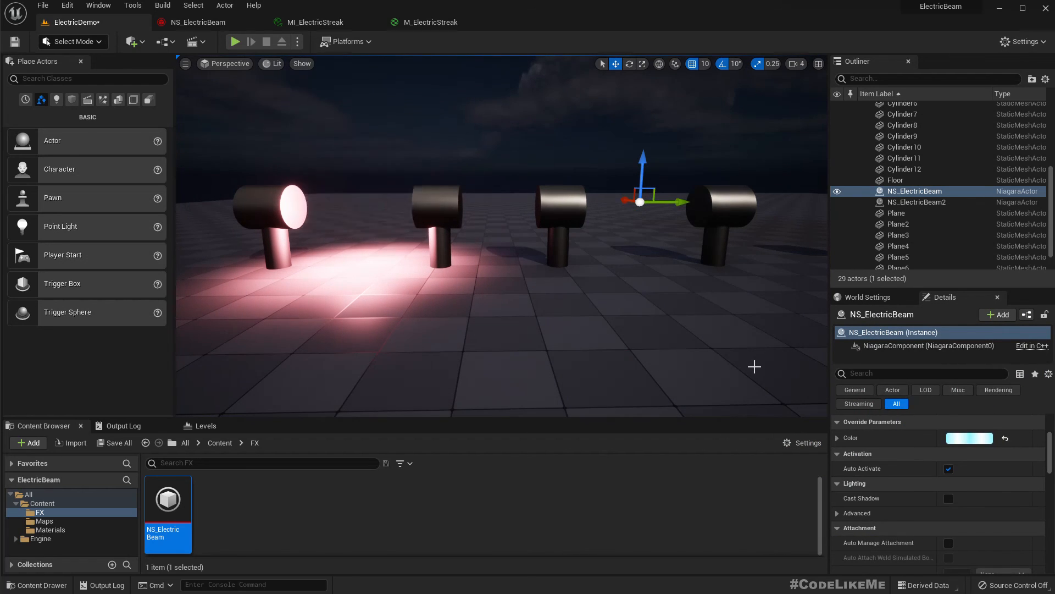
Step: Inspect the red and cyan beams and their floor lighting in a full-screen viewport with the editor helpers hidden
right_drag(671, 286, 700, 294)
click(424, 102)
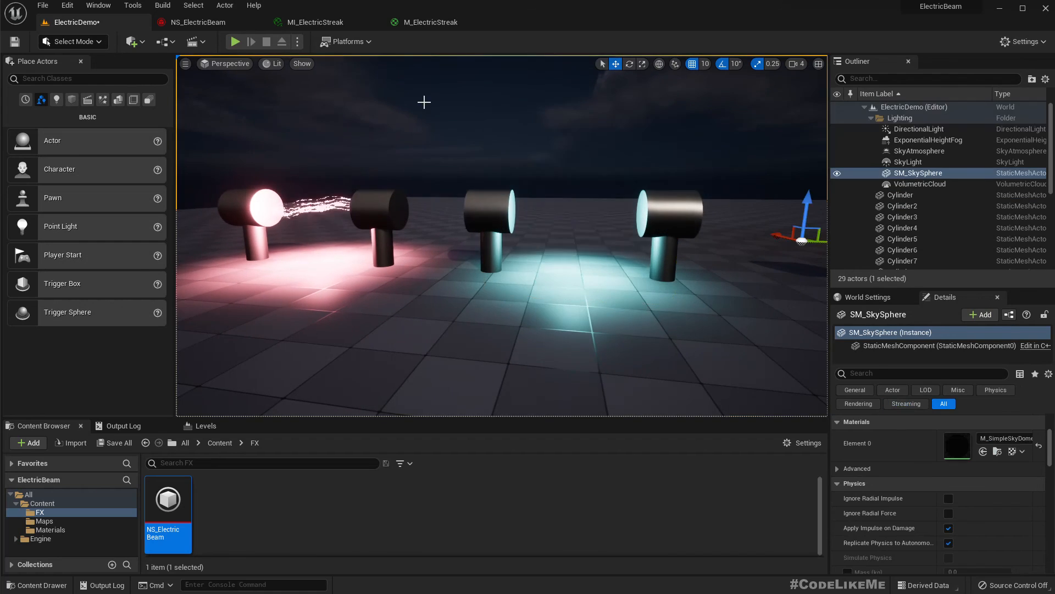
right_drag(424, 102, 413, 107)
key(F11)
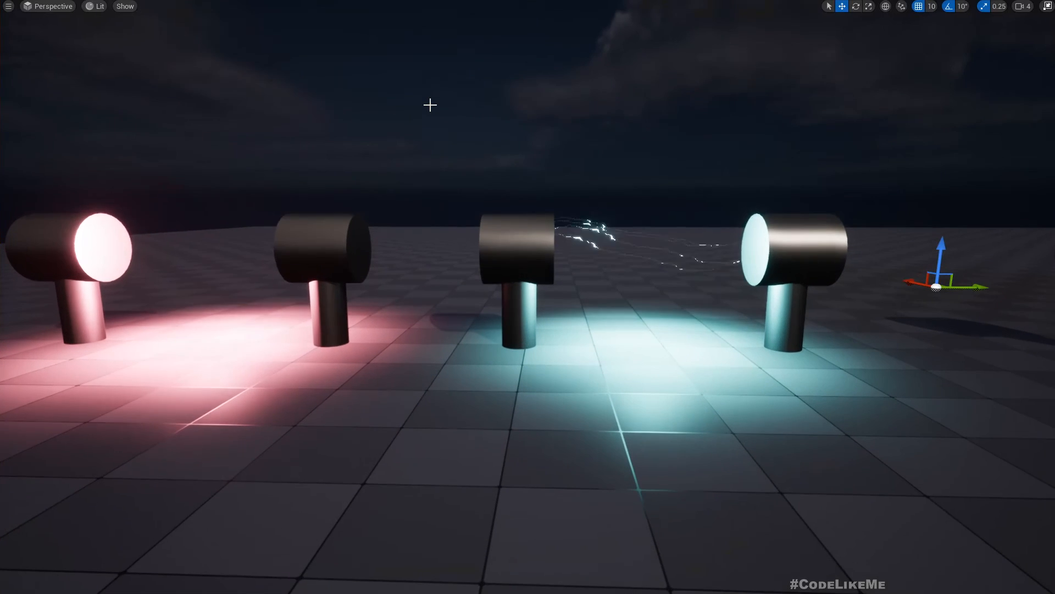
key(g)
key(g)
mouse_move(430, 104)
right_down()
mouse_move(437, 113)
mouse_move(435, 92)
right_up()
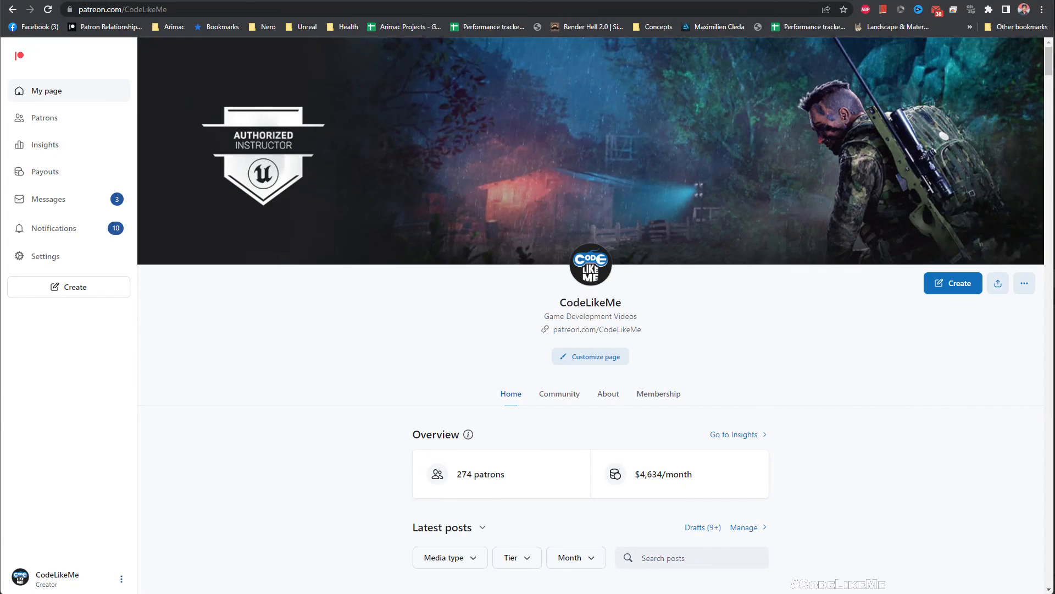
scroll(886, 417, down, 18)
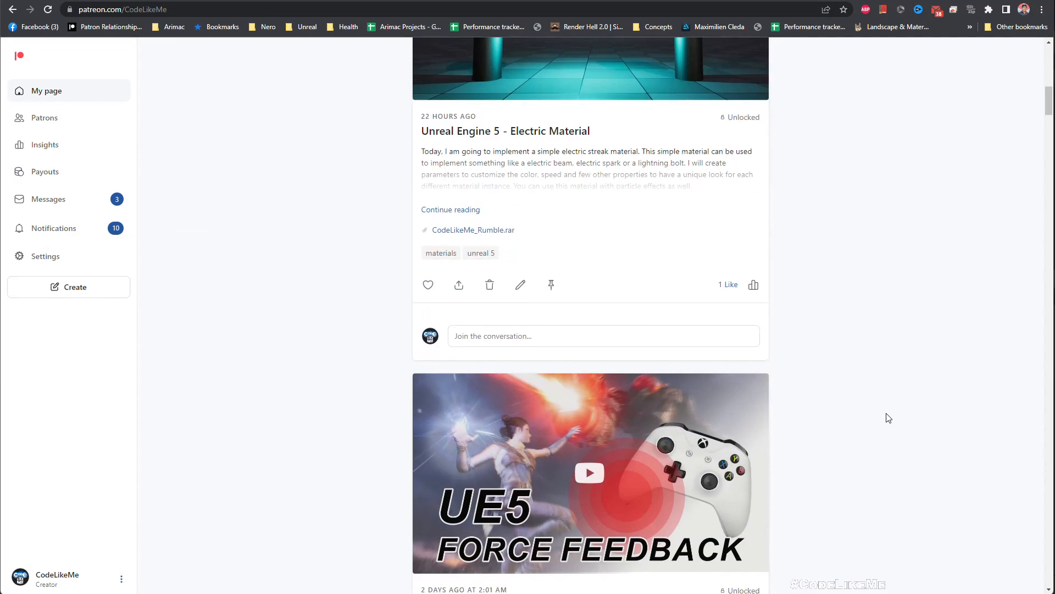
scroll(886, 418, down, 20)
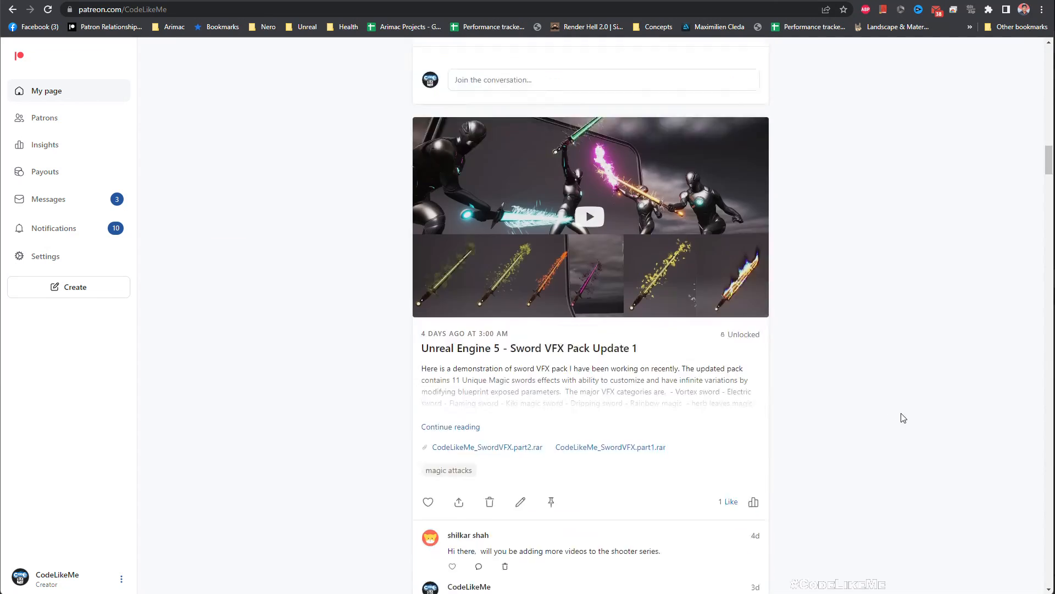
scroll(909, 412, down, 14)
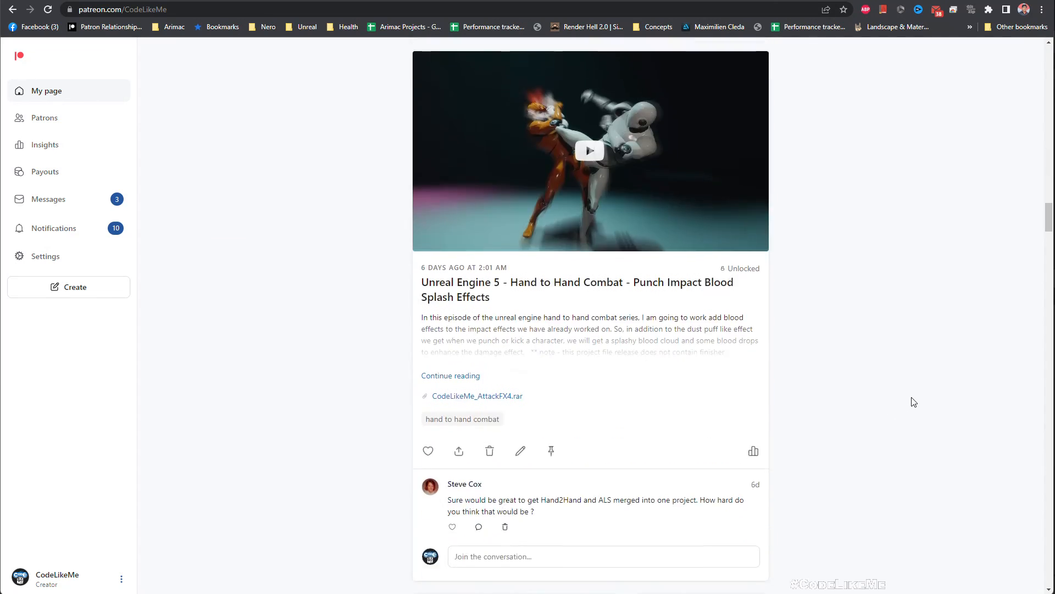